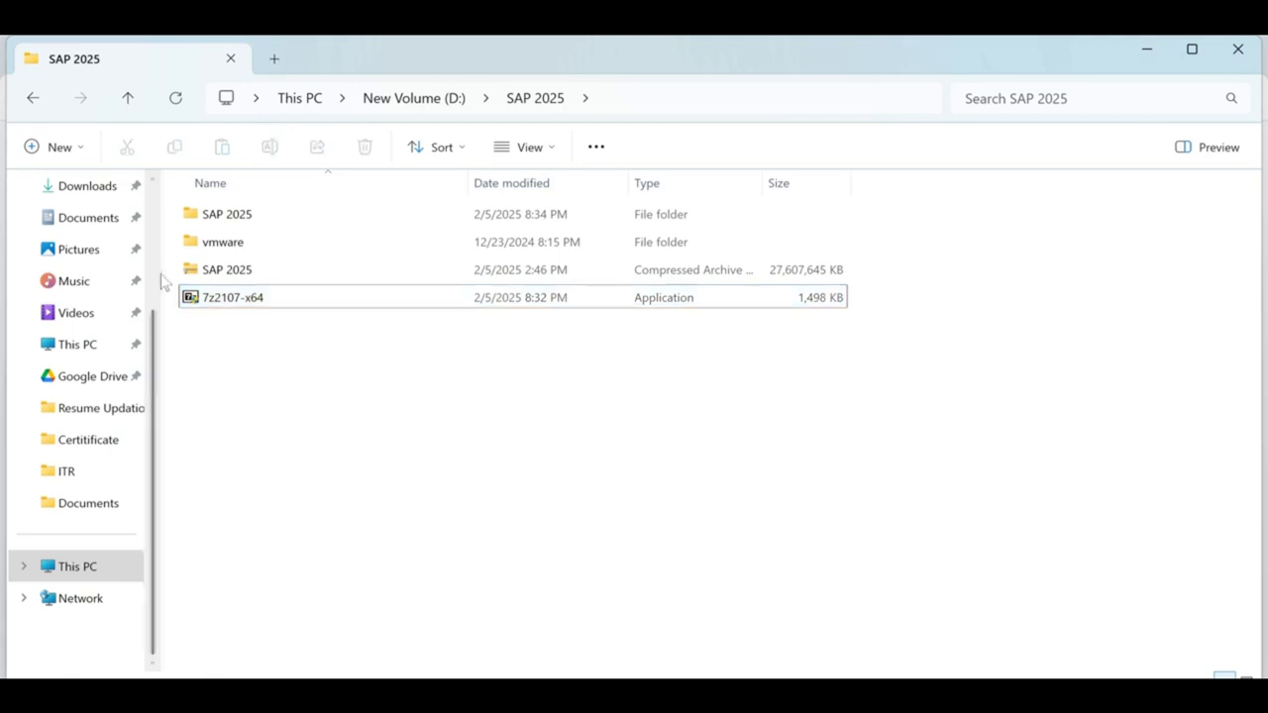
Extract the SAP 2025 archive with 7-Zip into a 'SAP 2025' folder.
left_click(220, 274)
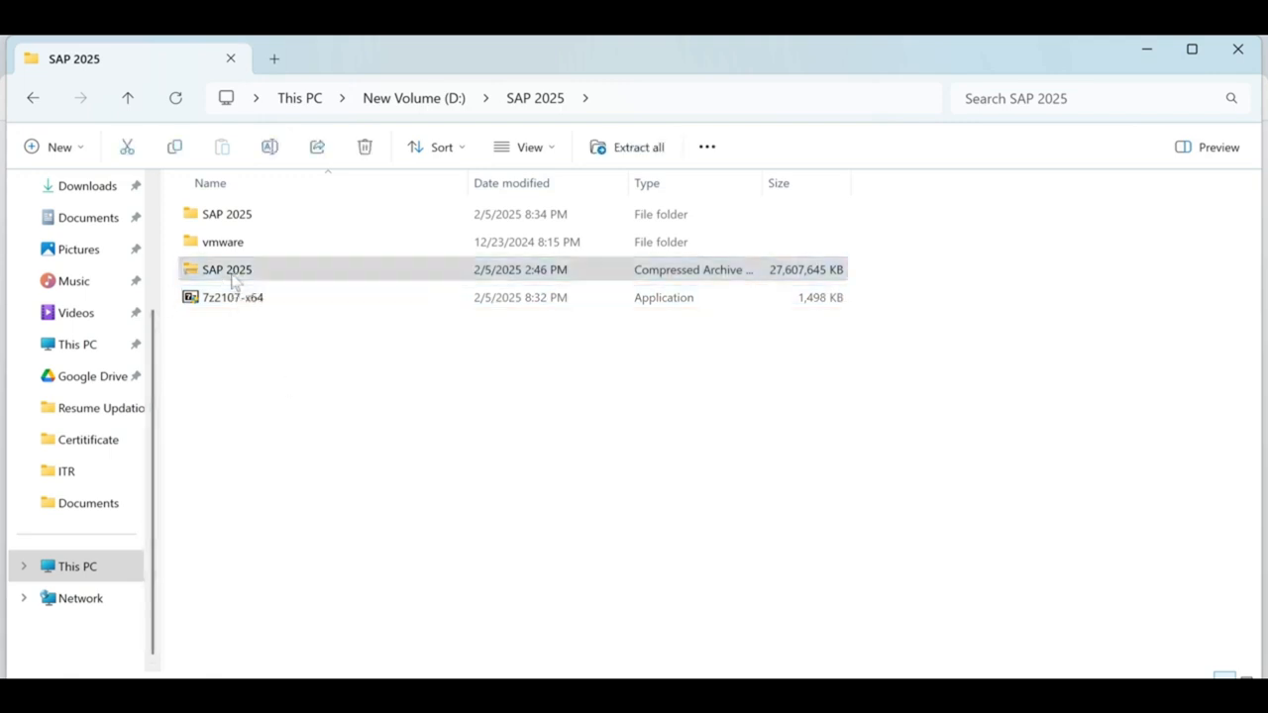
right_click(232, 282)
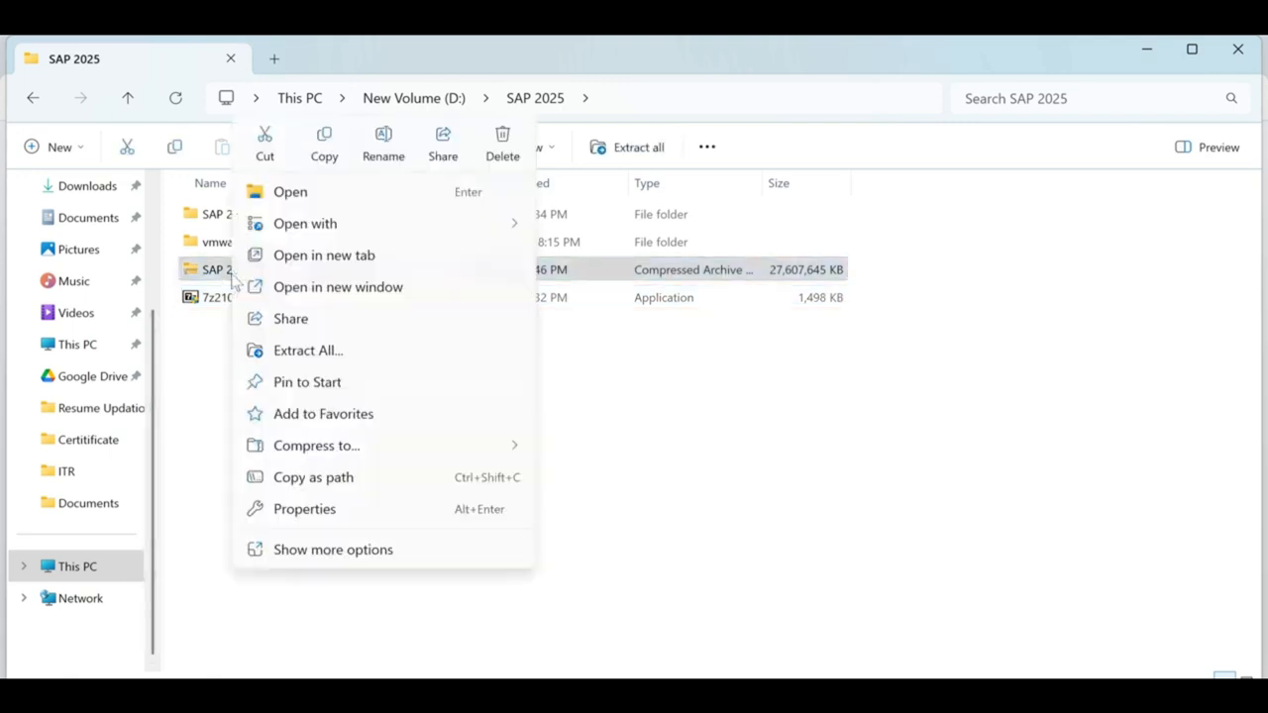
left_click(367, 552)
mouse_move(314, 373)
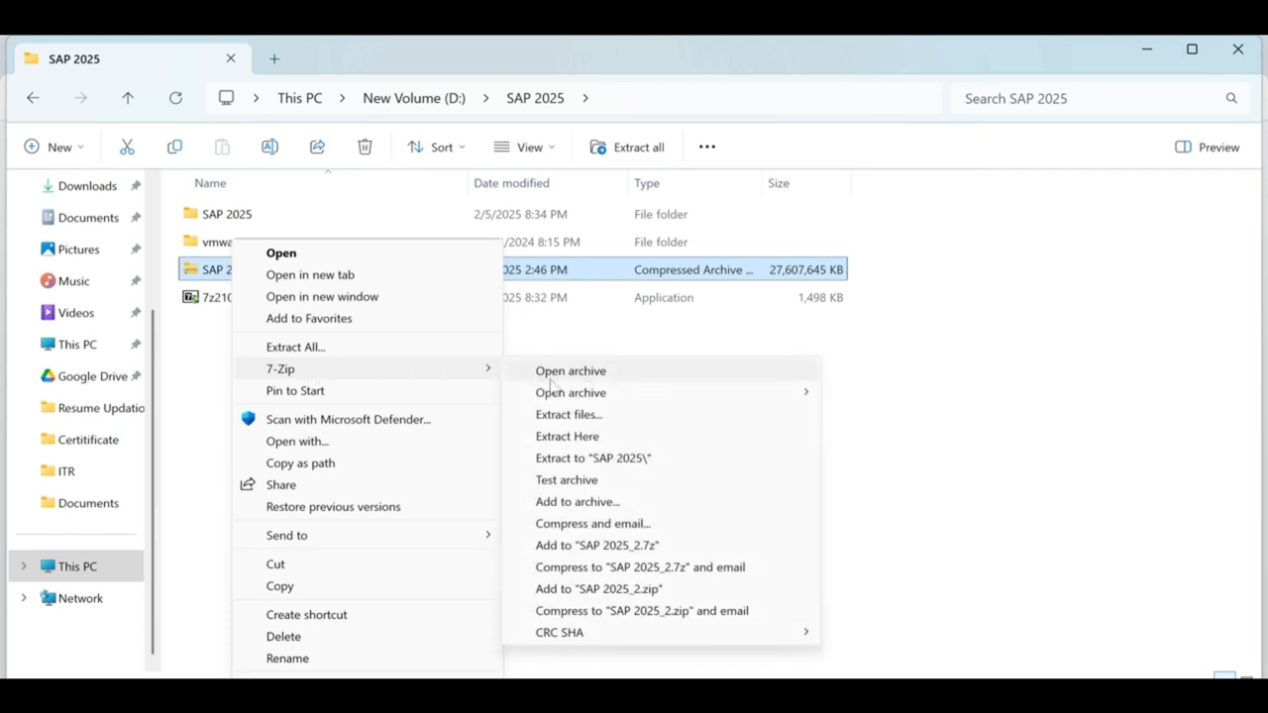
left_click(626, 465)
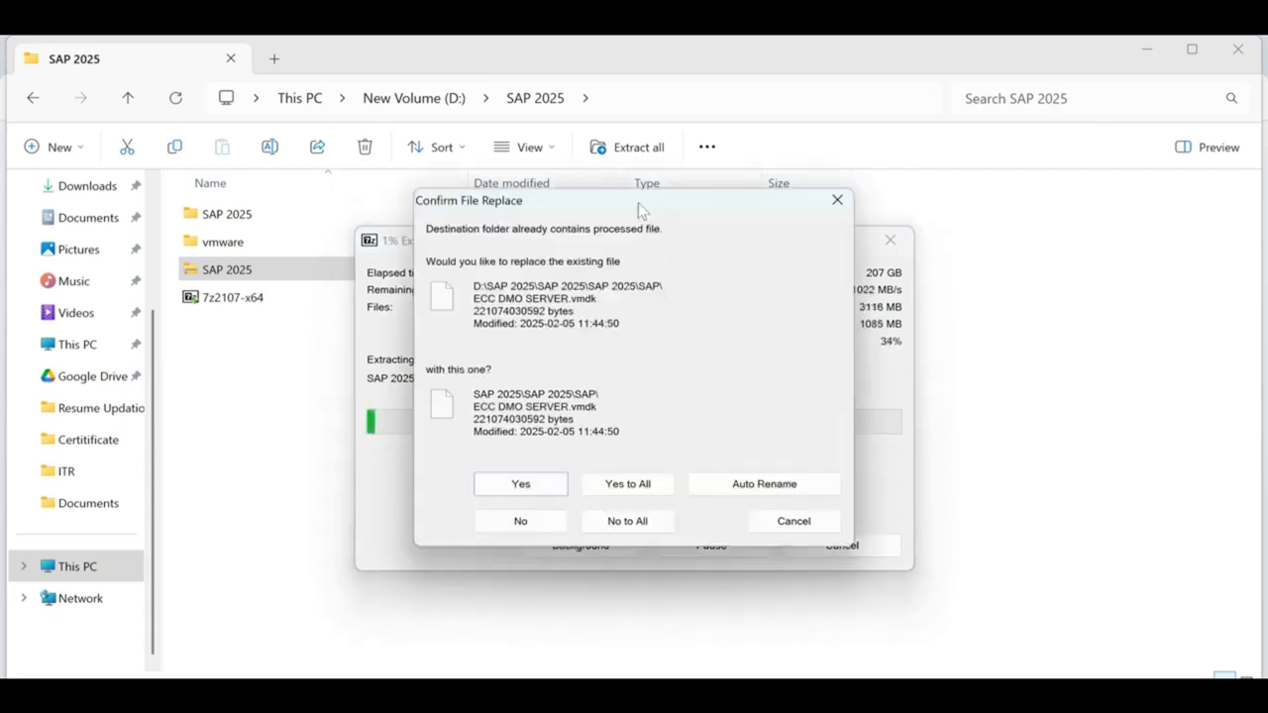
Decline replacing ECC DMO SERVER.vmdk with No to All, then cancel the extraction.
left_click_drag(611, 209, 1127, 571)
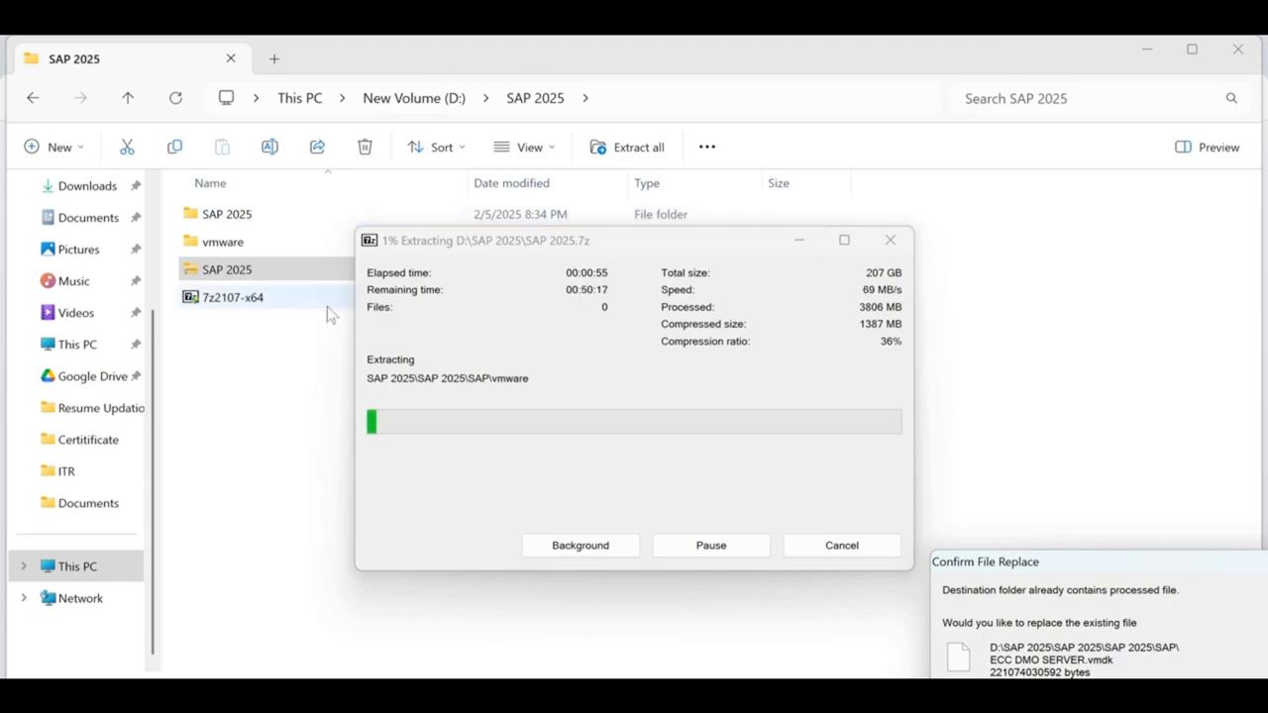
left_click_drag(1036, 575, 673, 227)
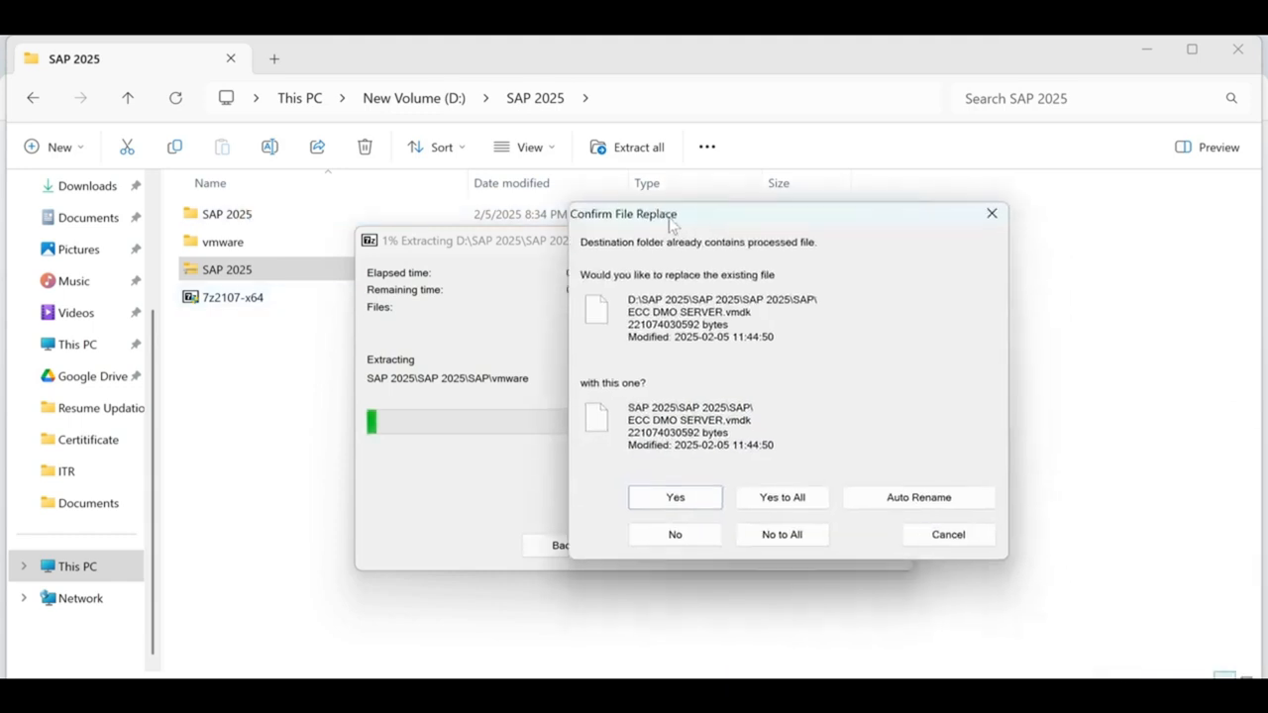
left_click(809, 540)
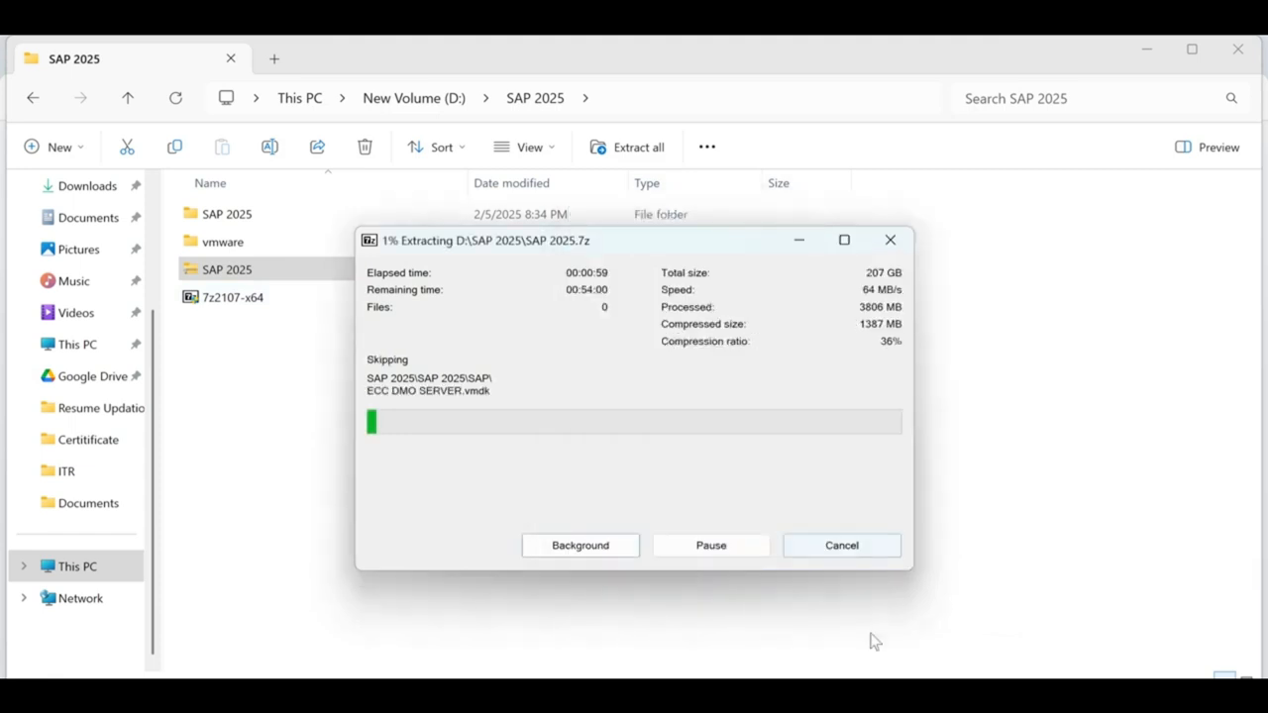
left_click(860, 555)
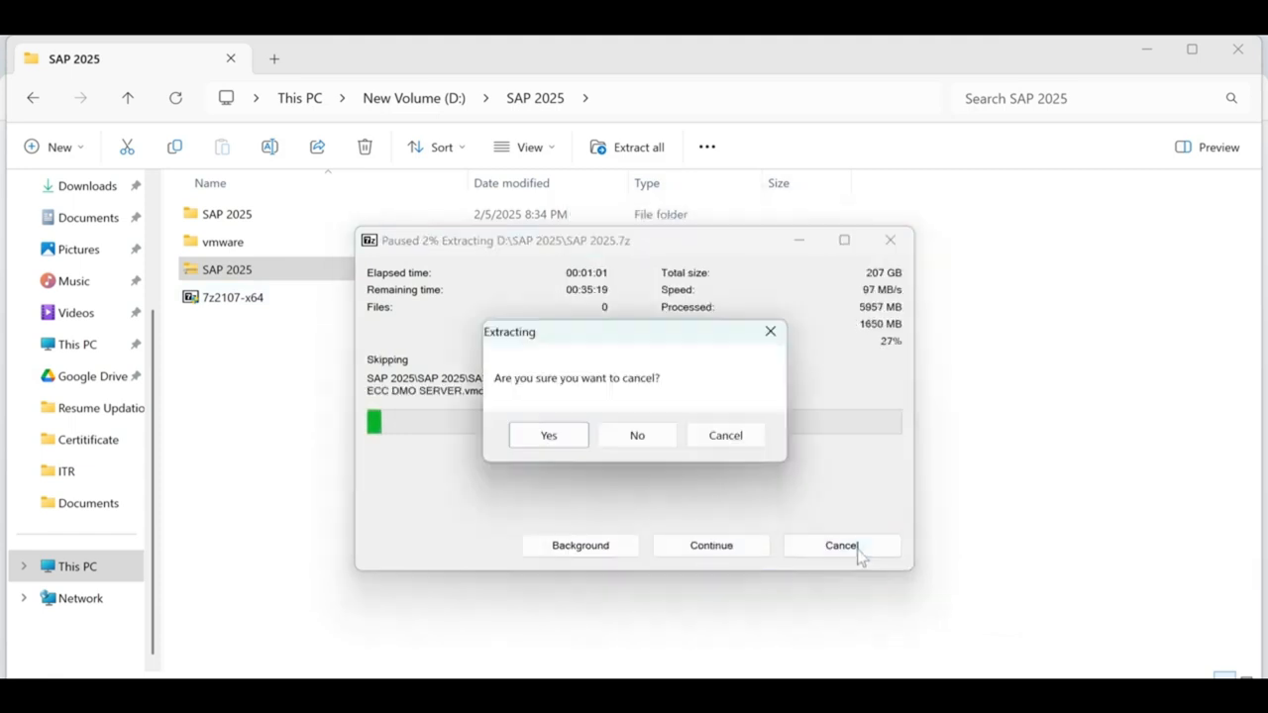
left_click(551, 437)
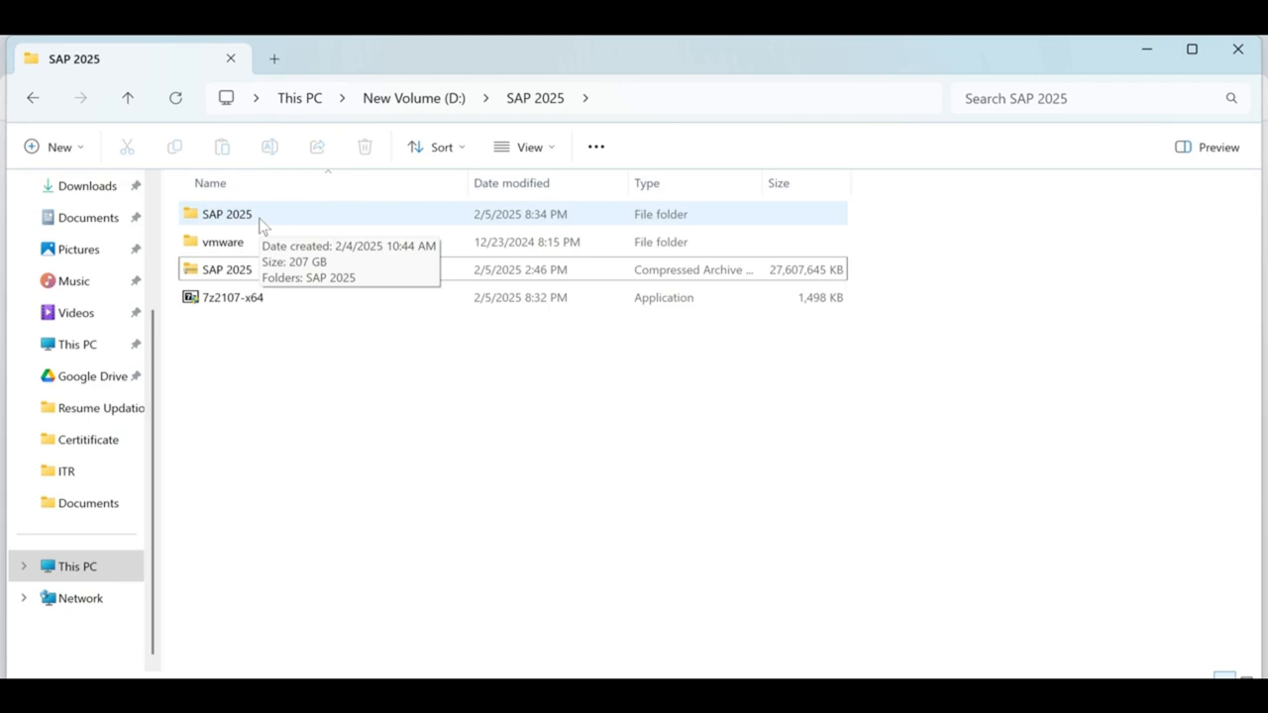
Open the nested SAP 2025 folders down to the vmware folder.
double_click(261, 214)
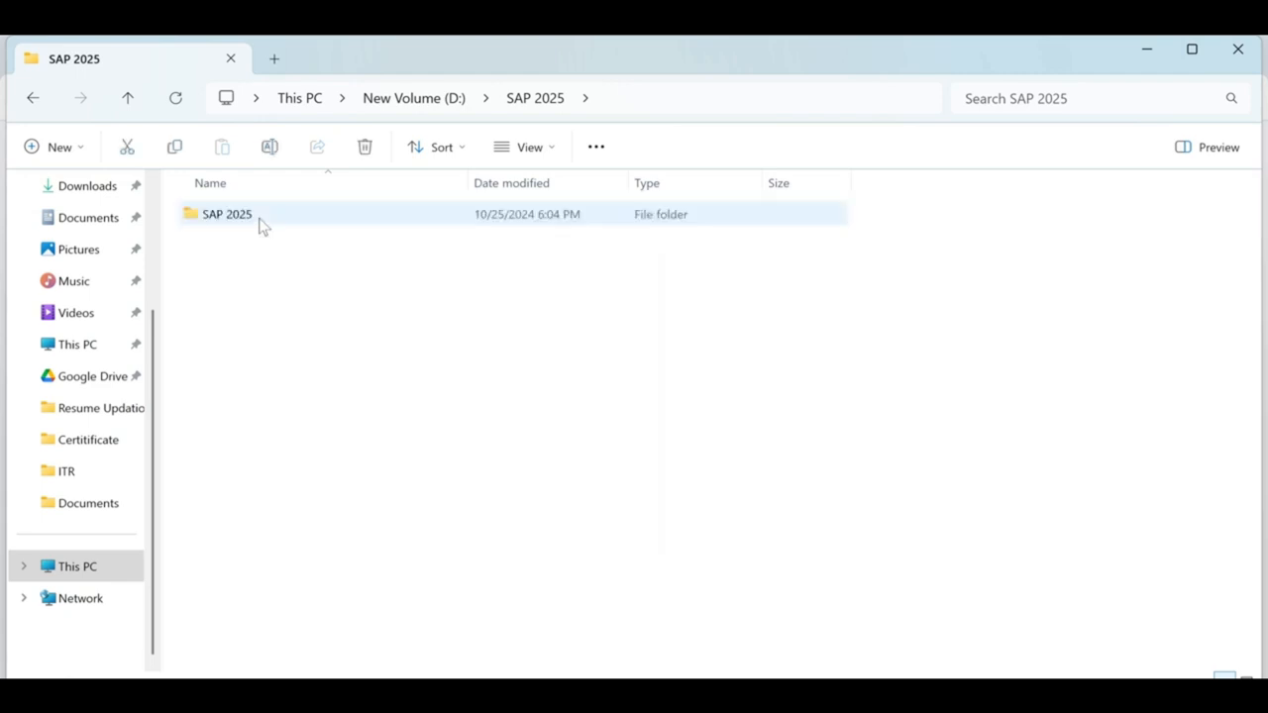
double_click(261, 214)
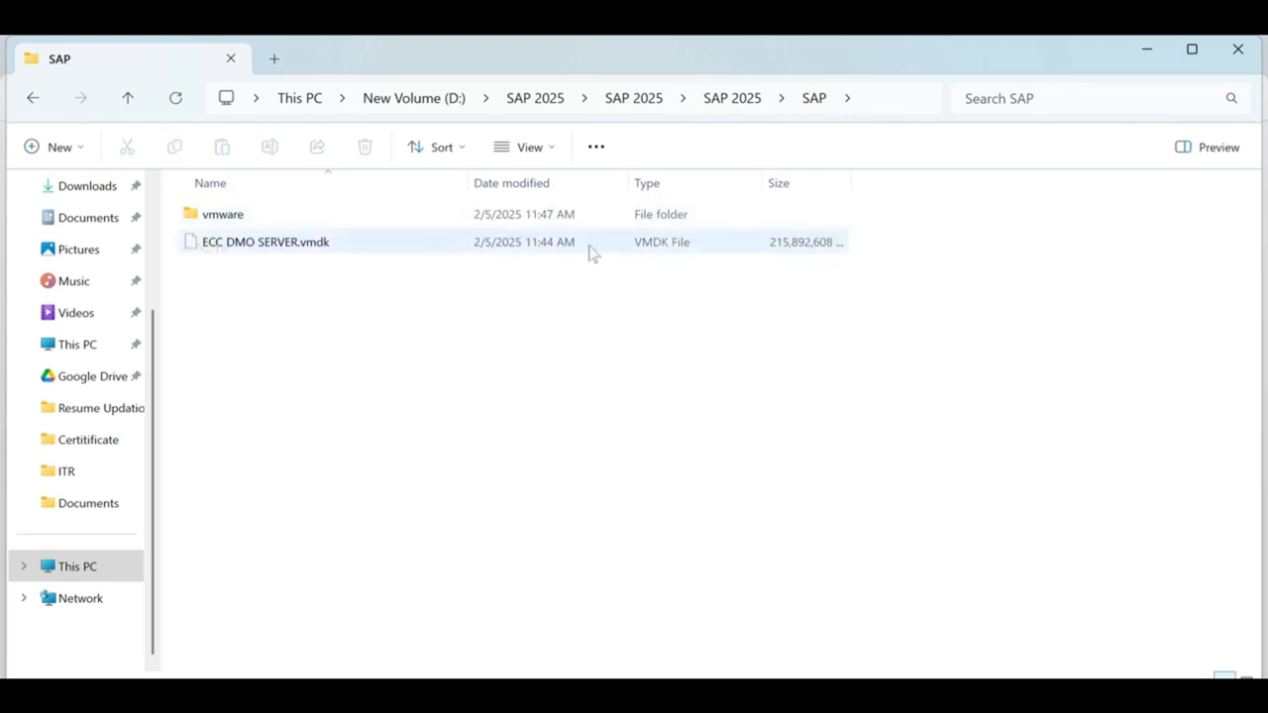
double_click(256, 222)
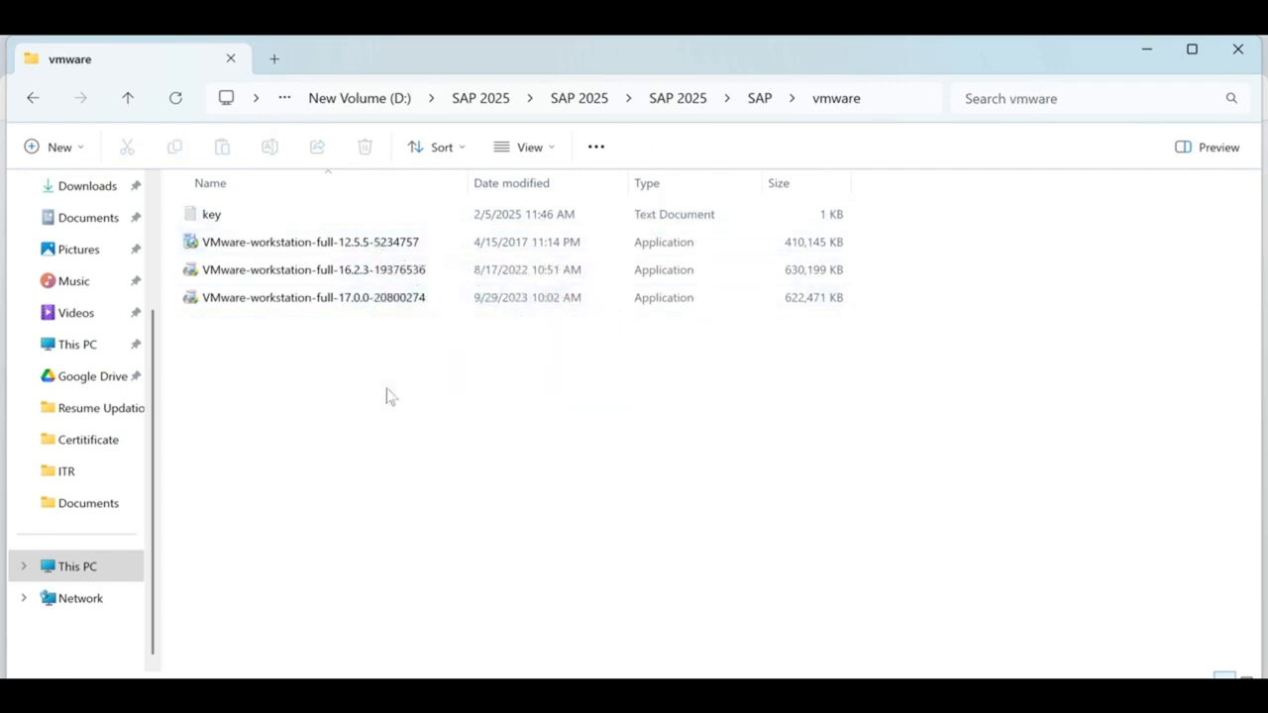
Select the 12.5.5 and 16.2.3 VMware Workstation installers to compare them.
left_click(379, 250)
left_click(372, 277)
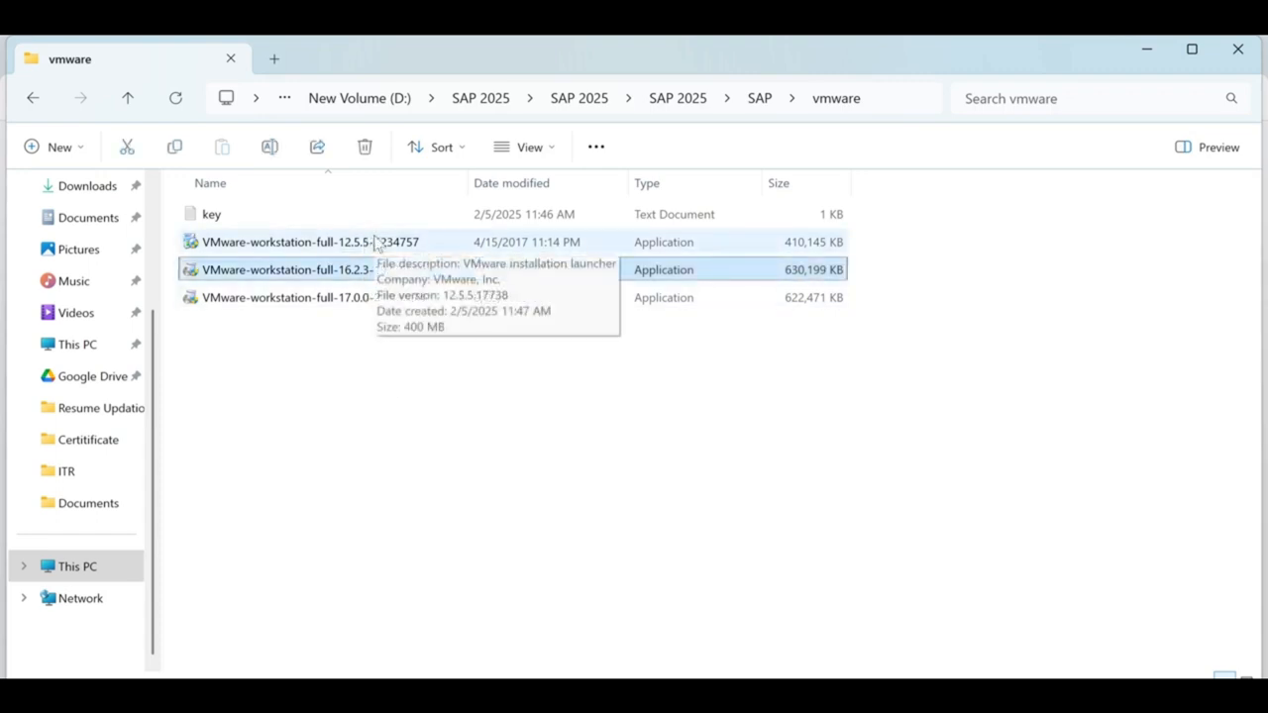
left_click(503, 412)
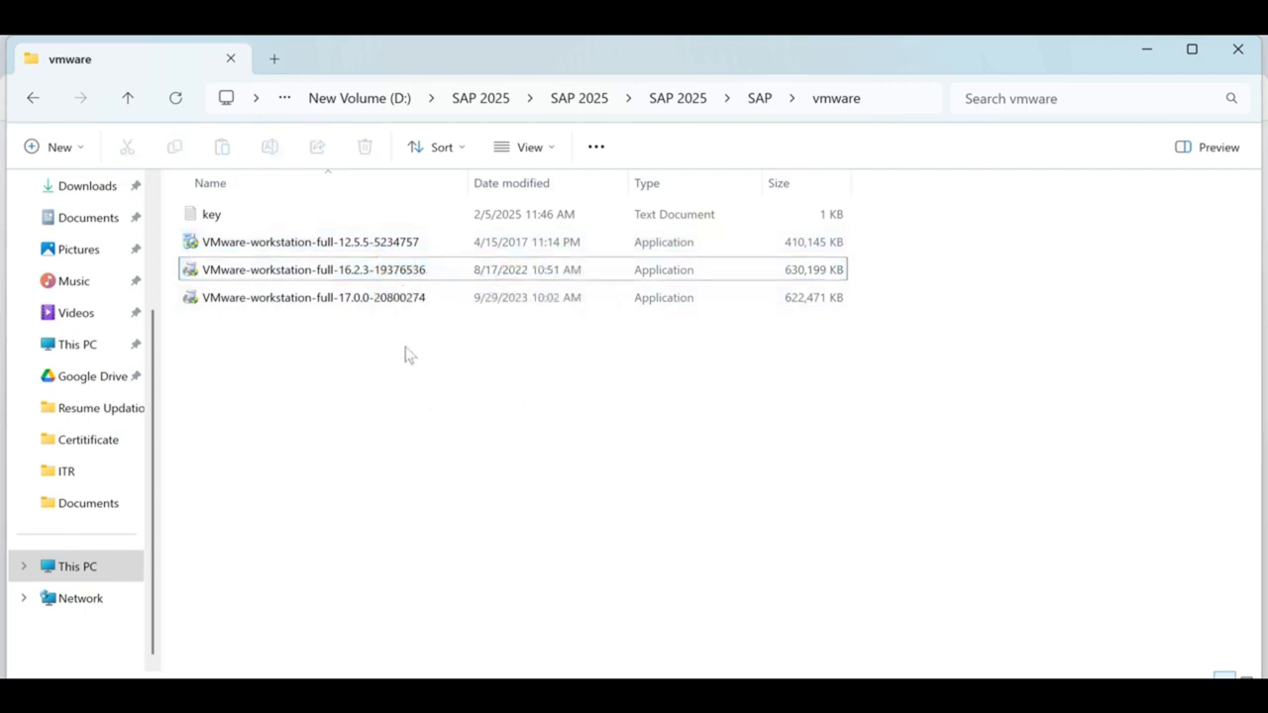
left_click(388, 250)
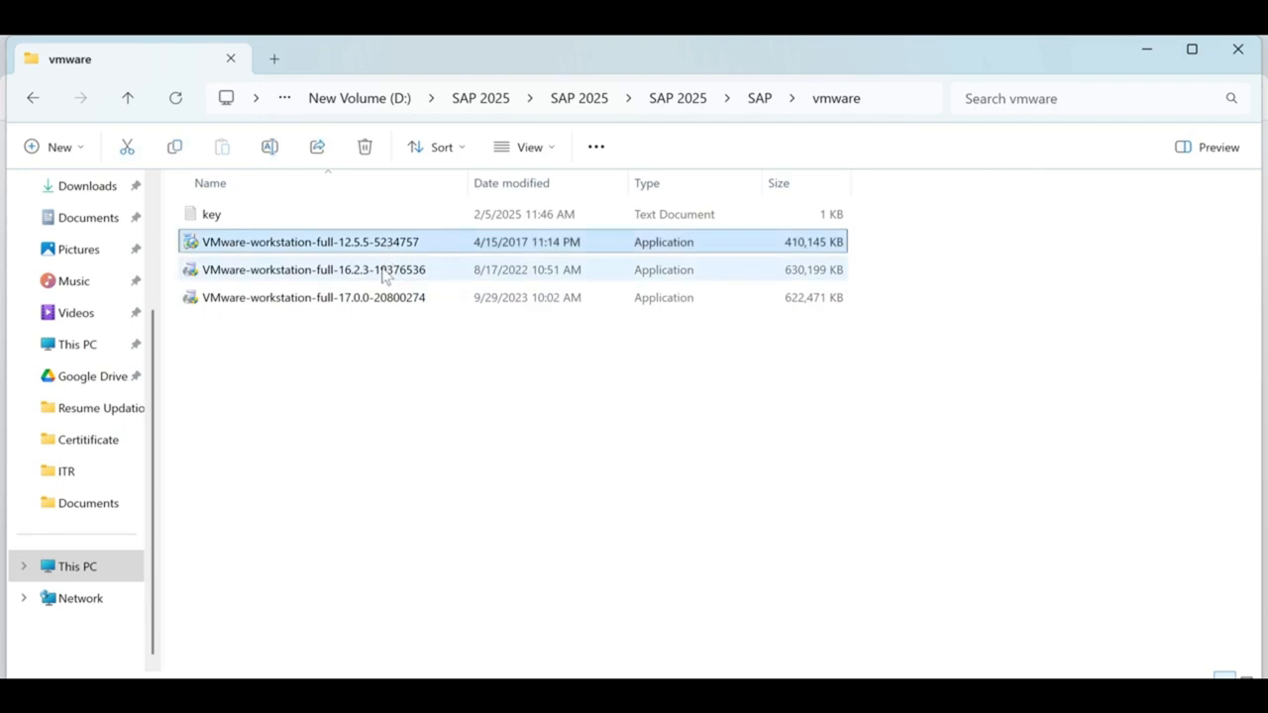
left_click(384, 273)
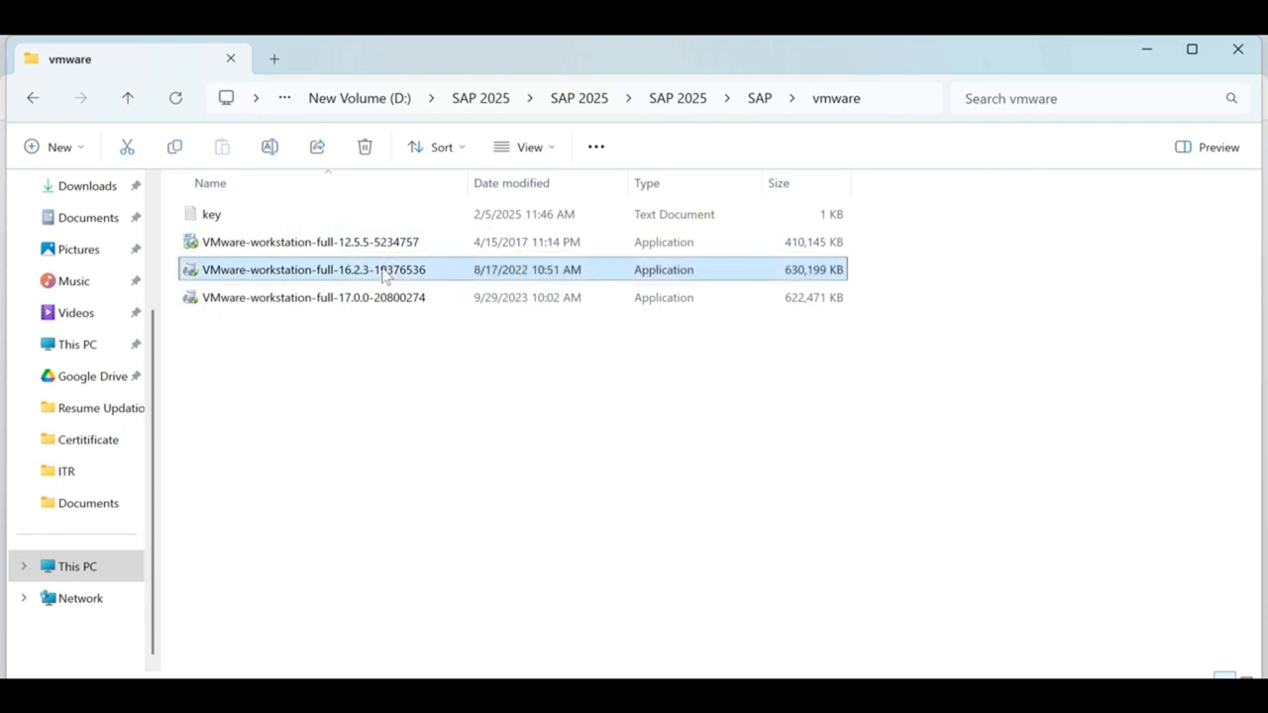
Start a new Notepad note with the label 'Windows 7 /8 :'.
key("super")
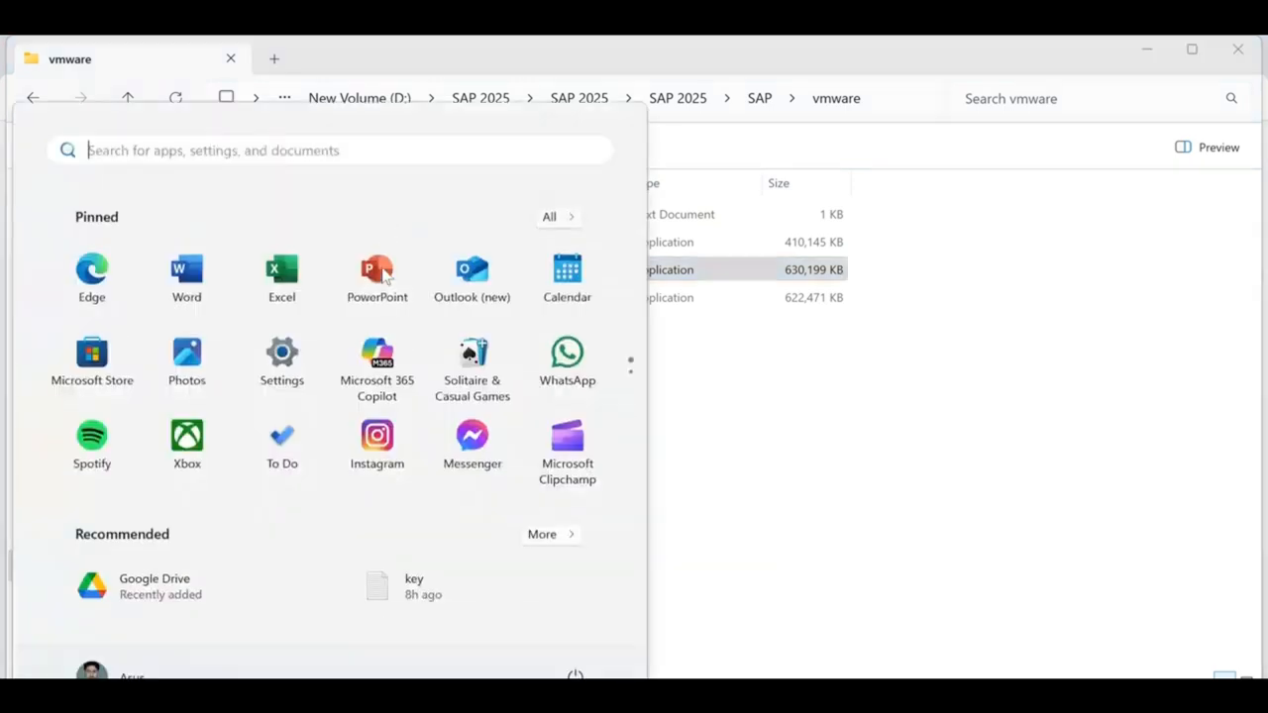
type("note")
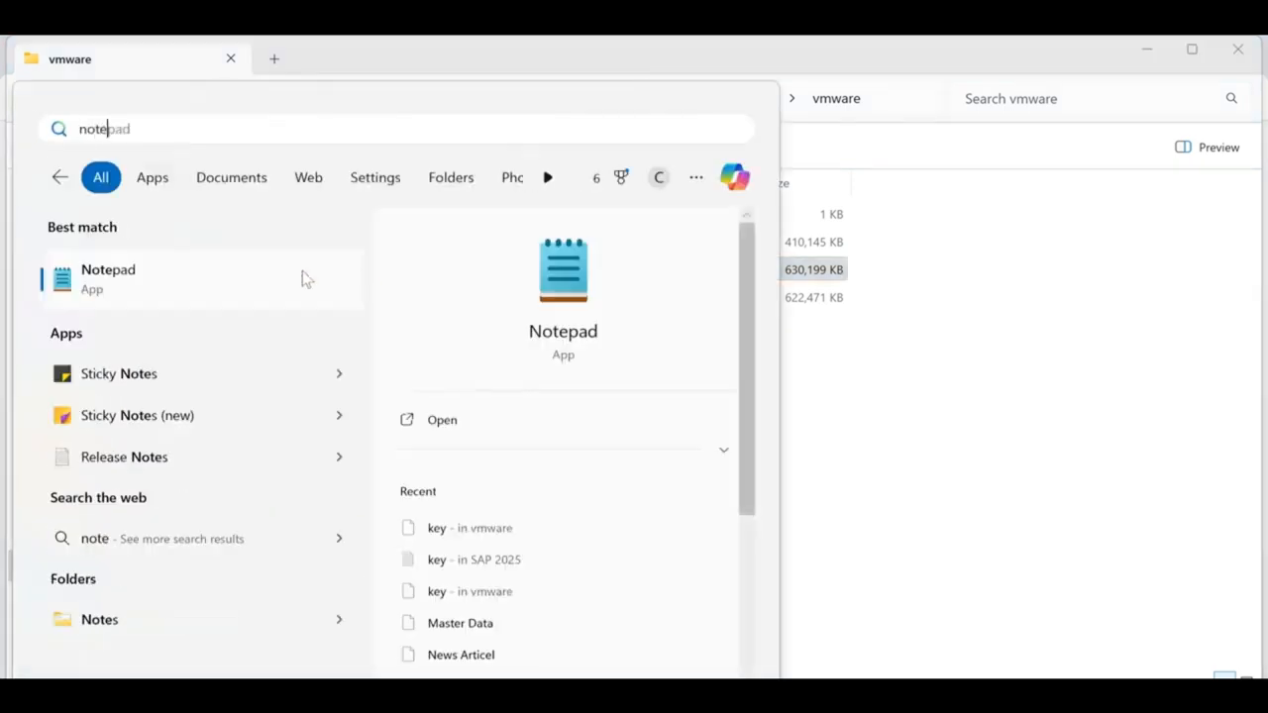
left_click(303, 277)
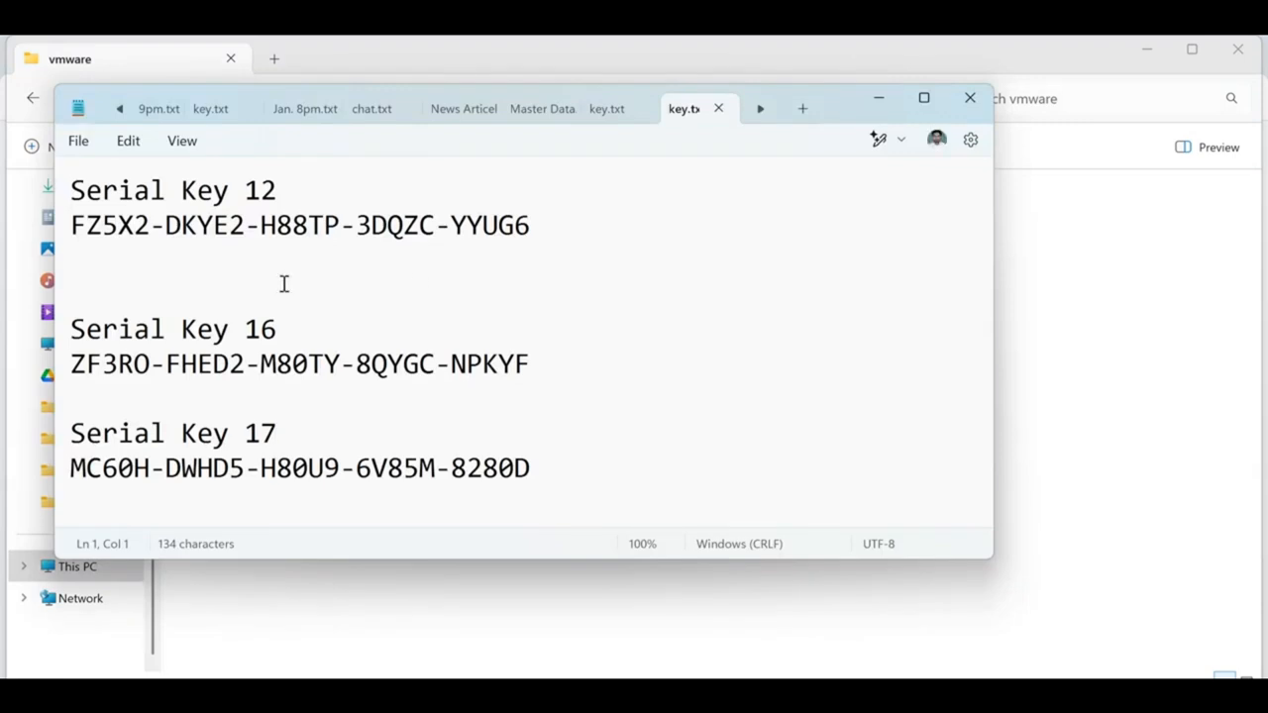
left_click(802, 111)
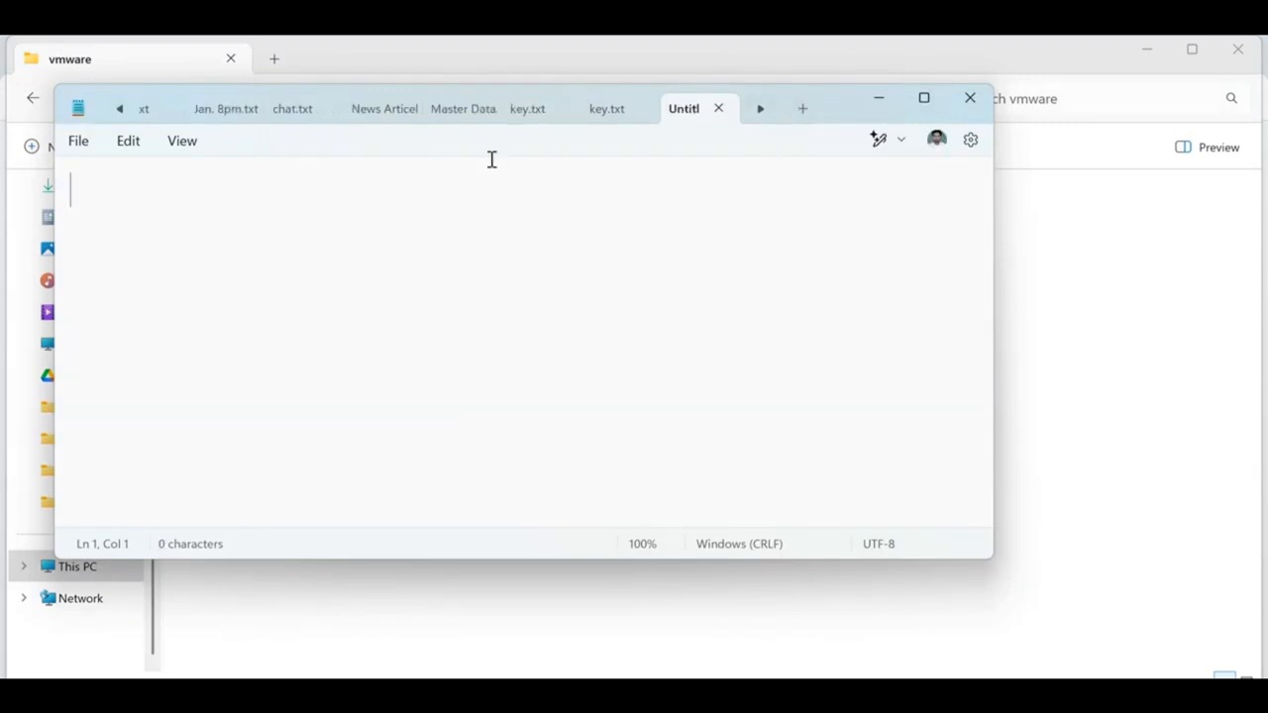
key("Return")
key("Return")
type("Windows ")
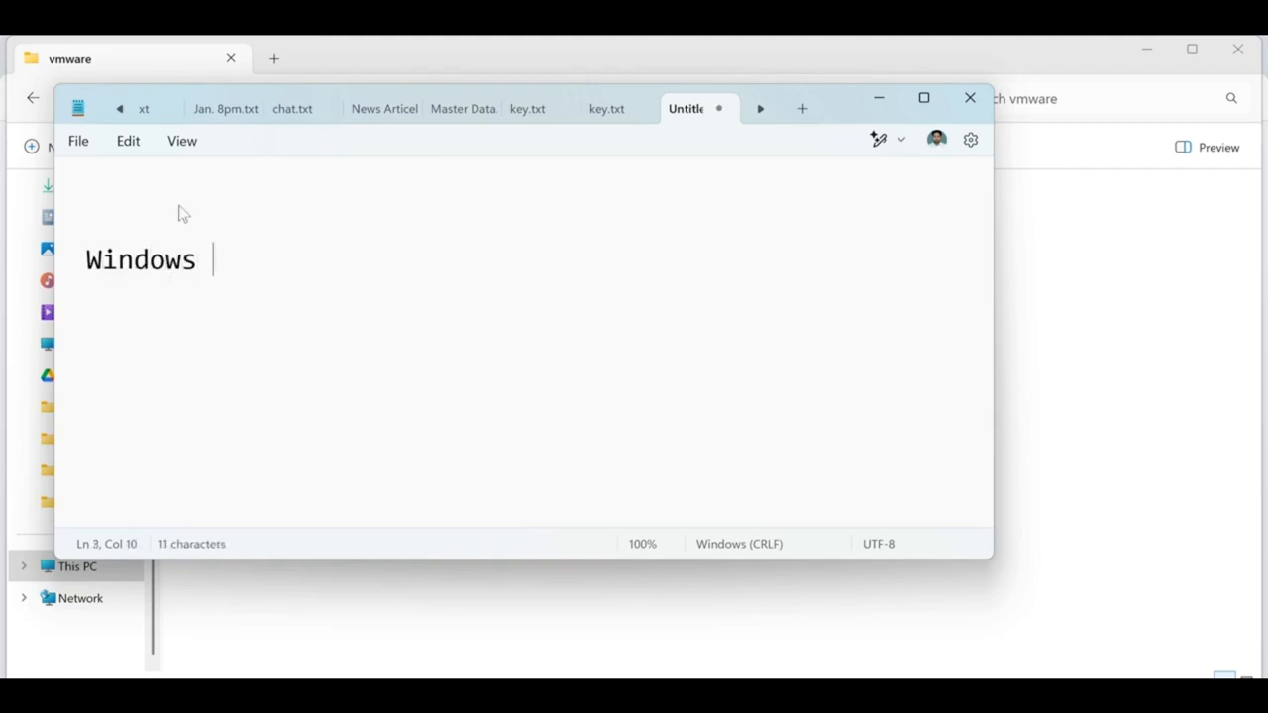
type("7 /8")
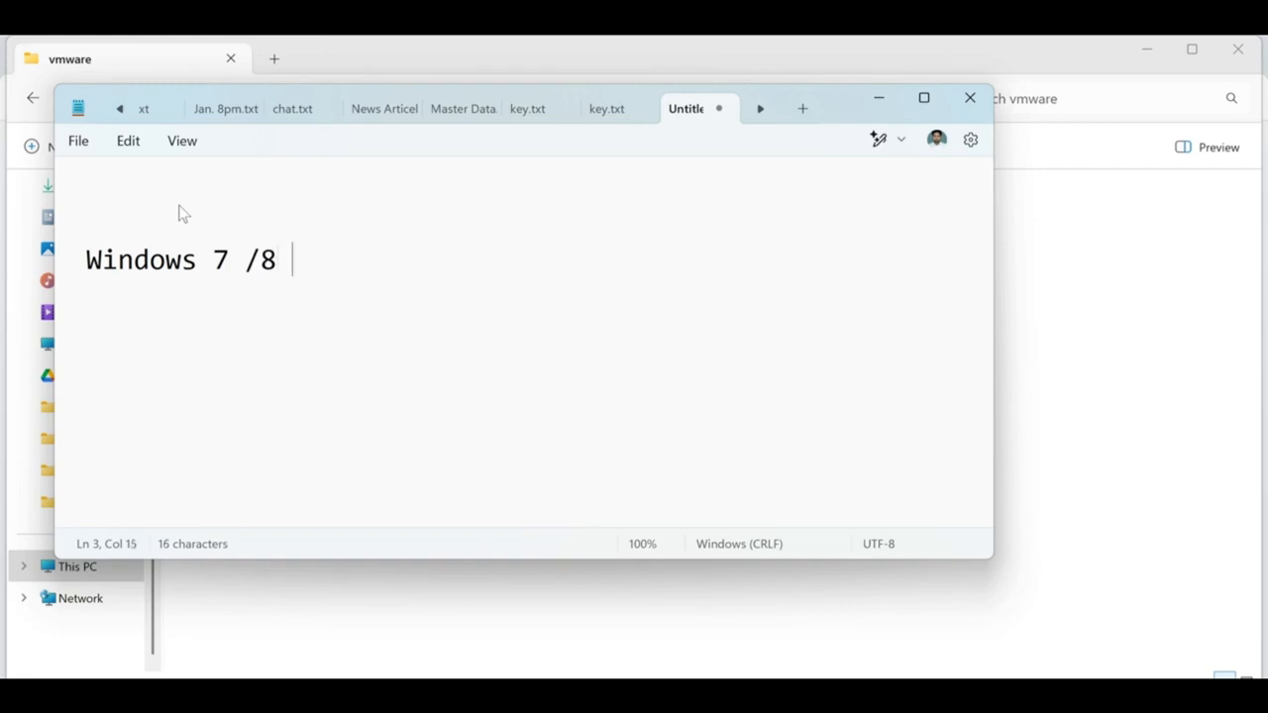
type(" :")
Paste the 12.5.5 installer's file name after the Windows 7 /8 label.
left_click(878, 98)
left_click(286, 250)
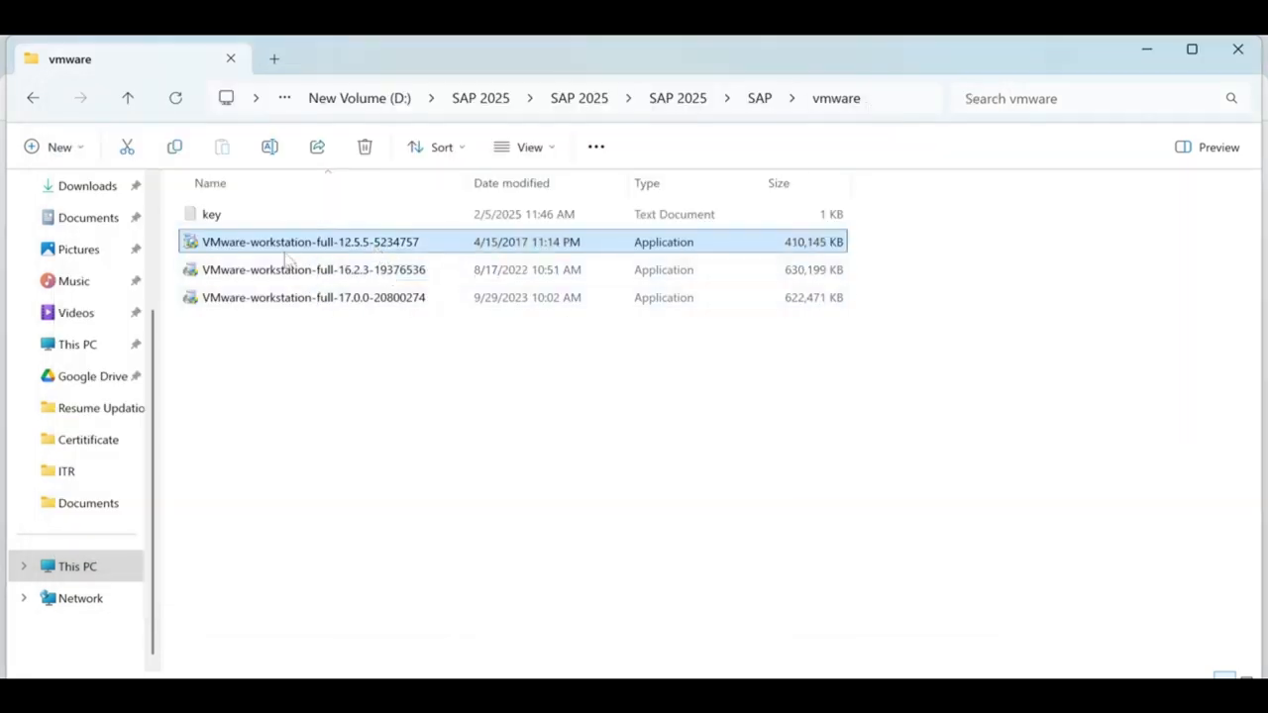
left_click(351, 248)
key("ctrl+c")
left_click(363, 355)
left_click(574, 695)
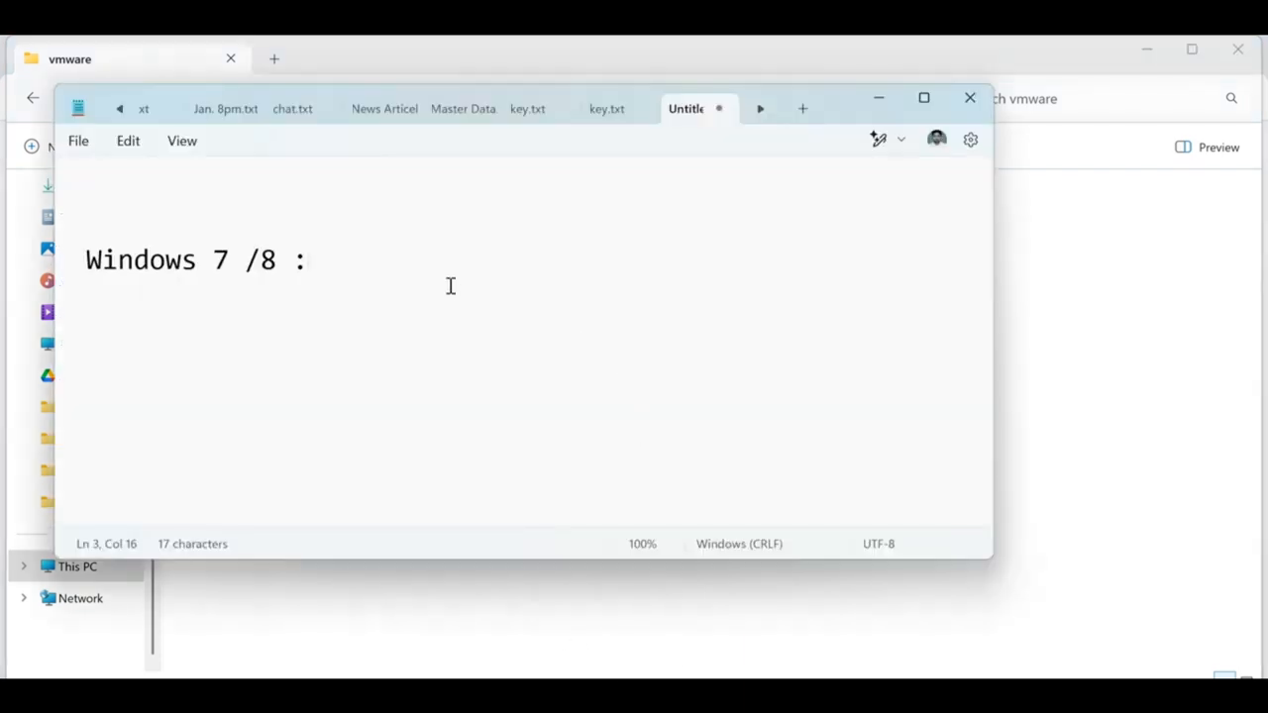
key("ctrl+v")
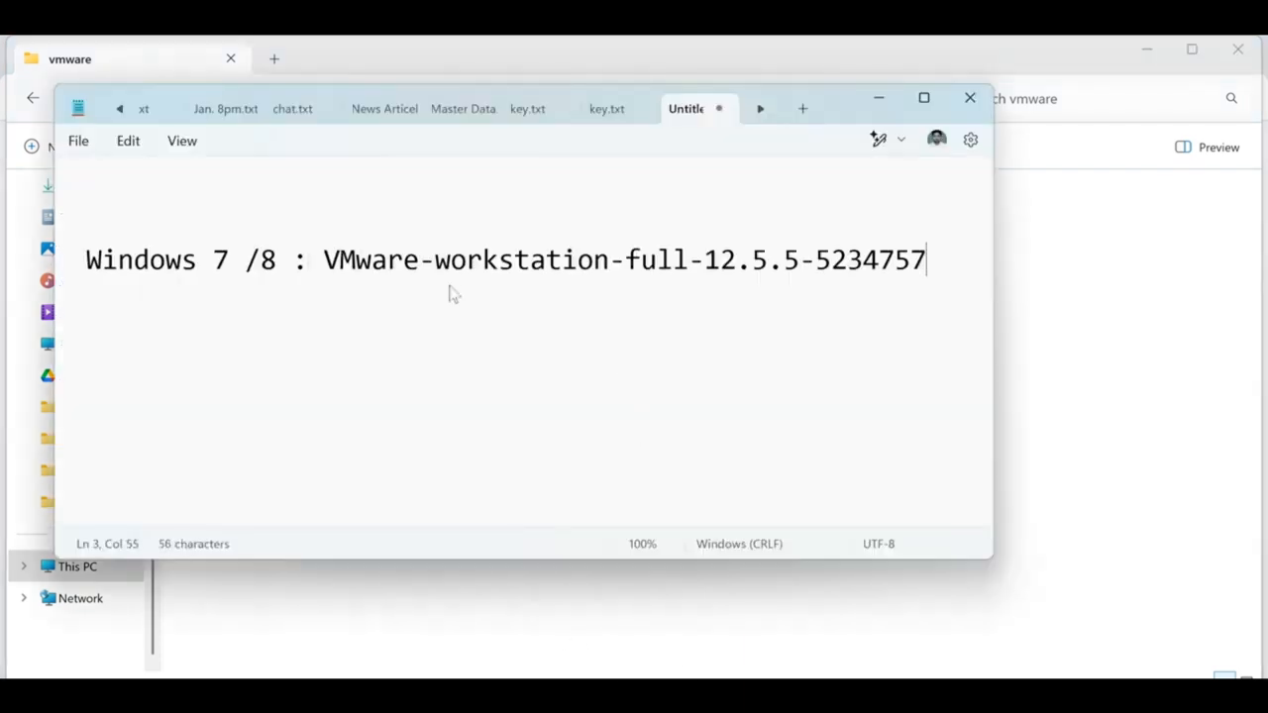
left_click_drag(340, 259, 880, 260)
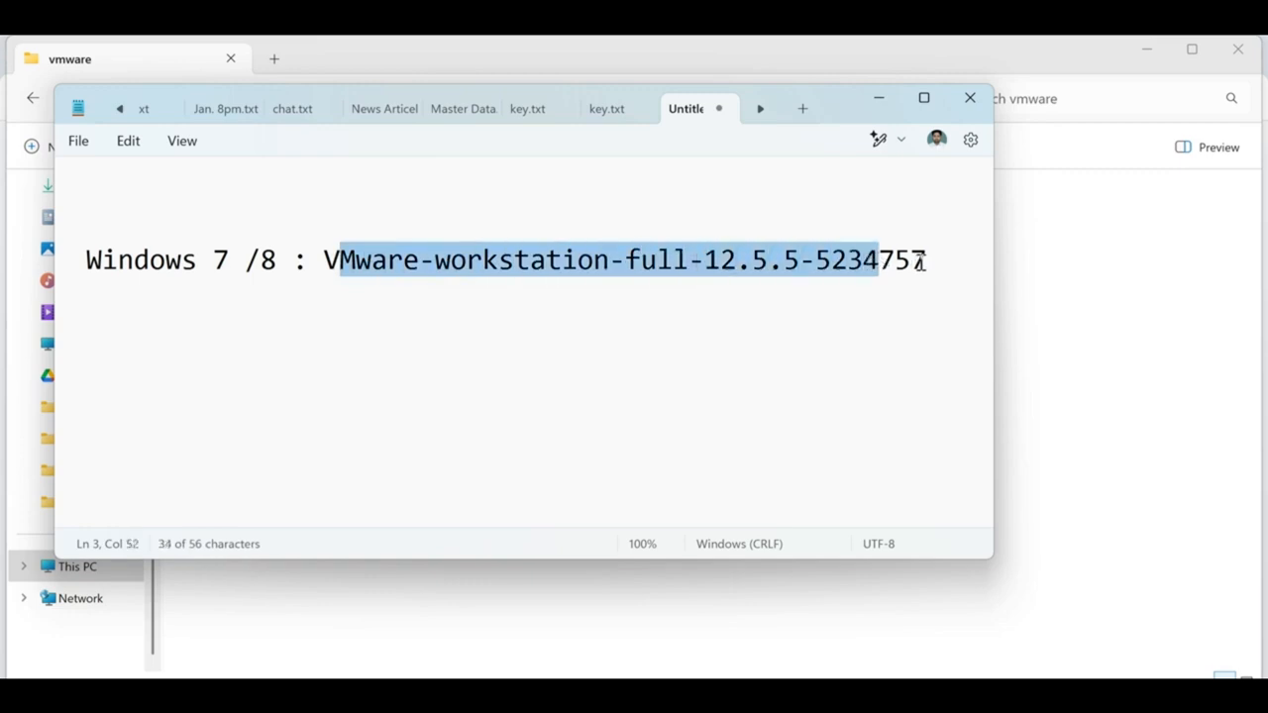
left_click(922, 261)
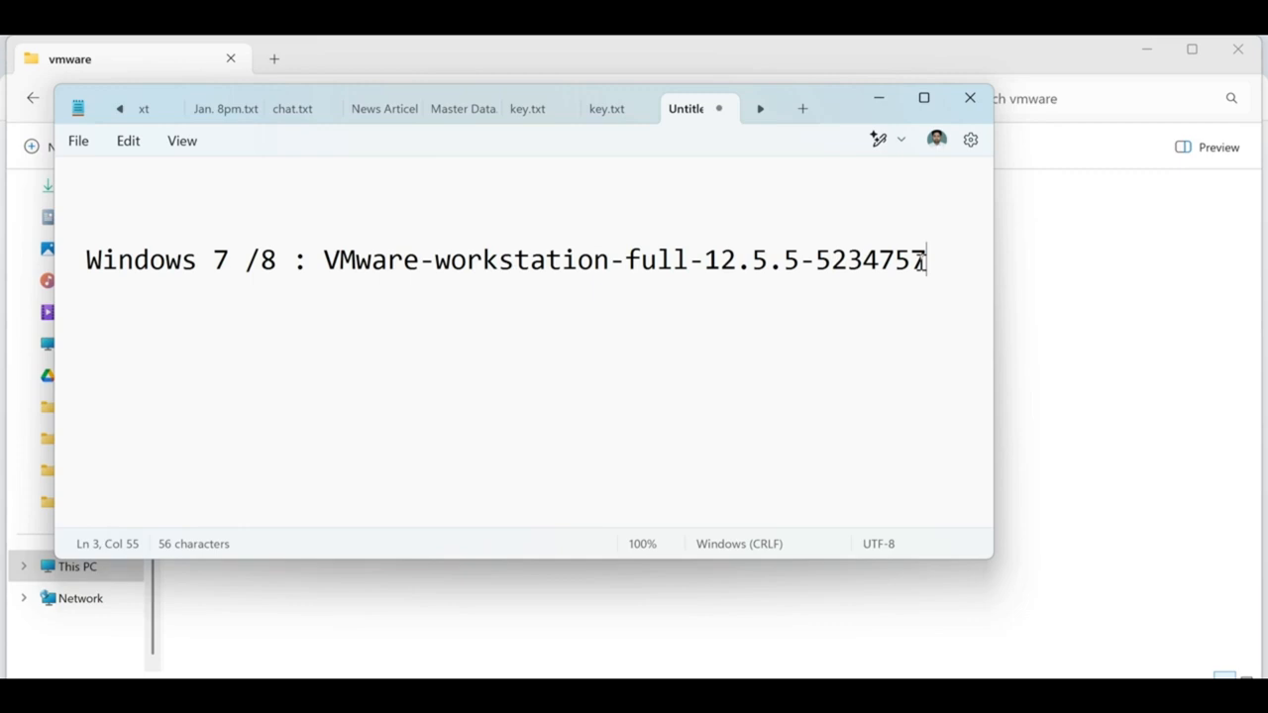
Add a 'Windows 10/ 11:' line followed by the VMware-workstation-full-16.2.3-19376536 file name.
key("Return")
key("Return")
type("Windows ")
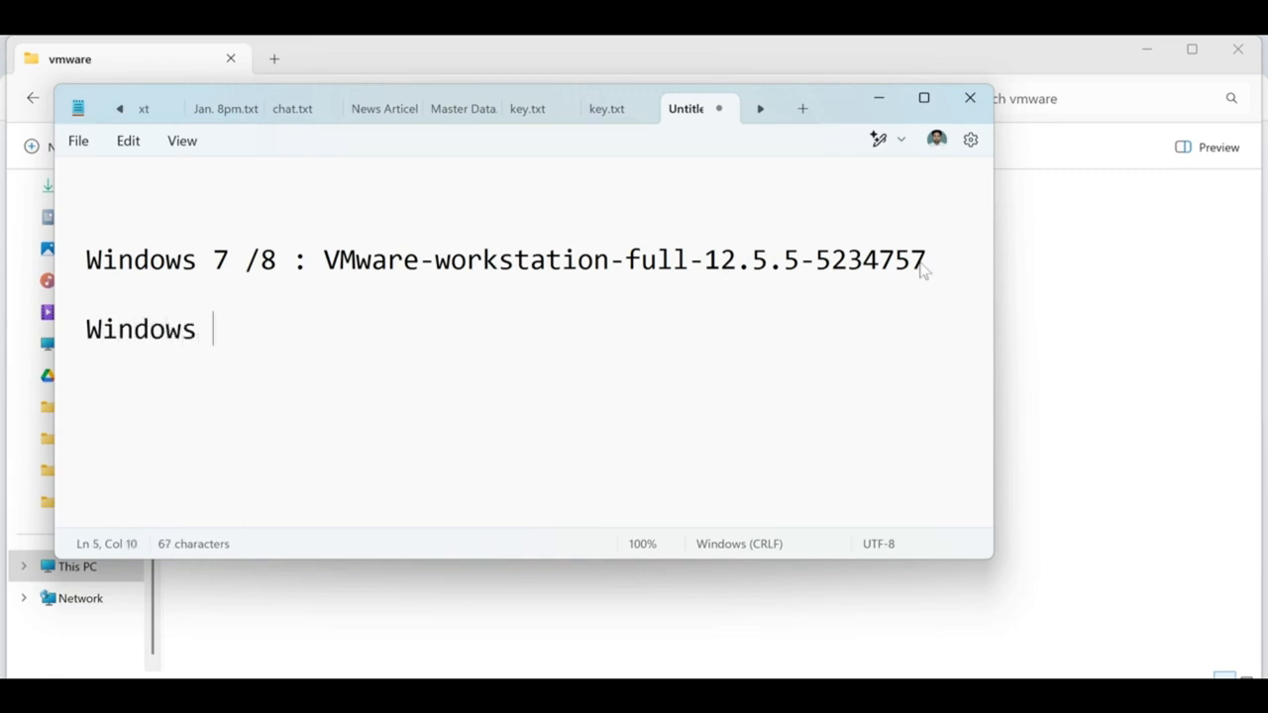
type("10/ 11:")
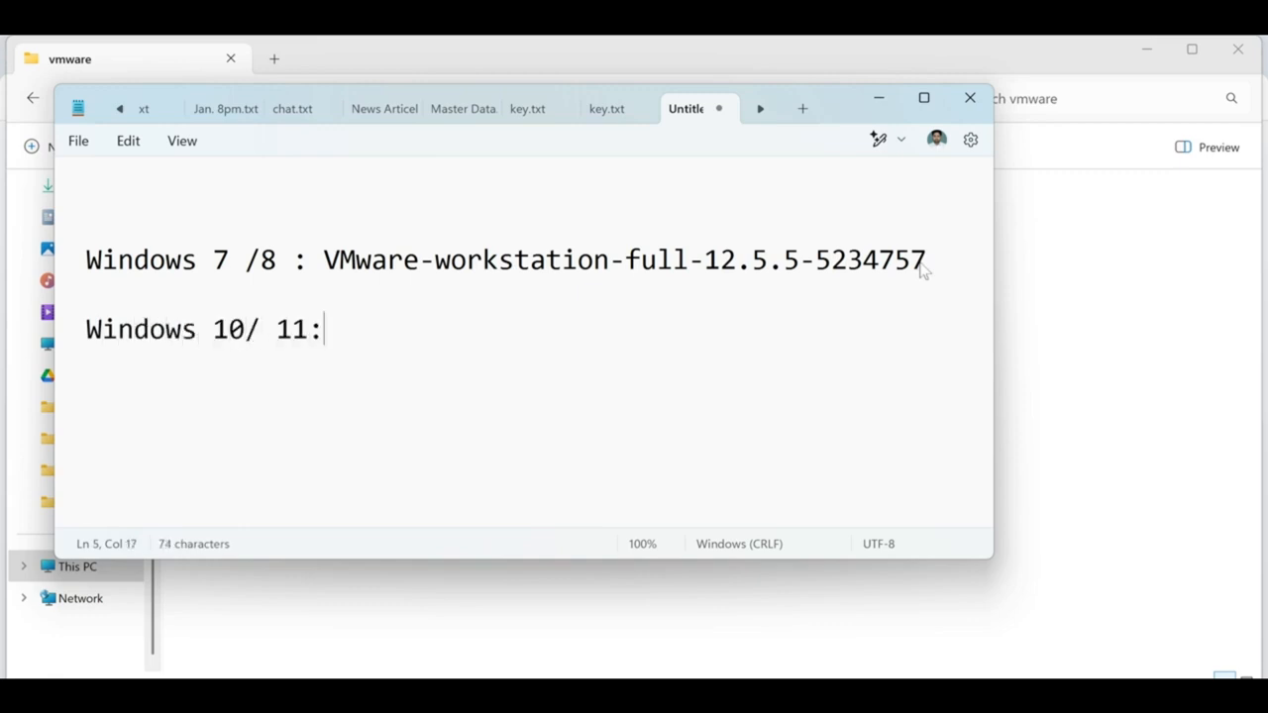
key("alt+Tab")
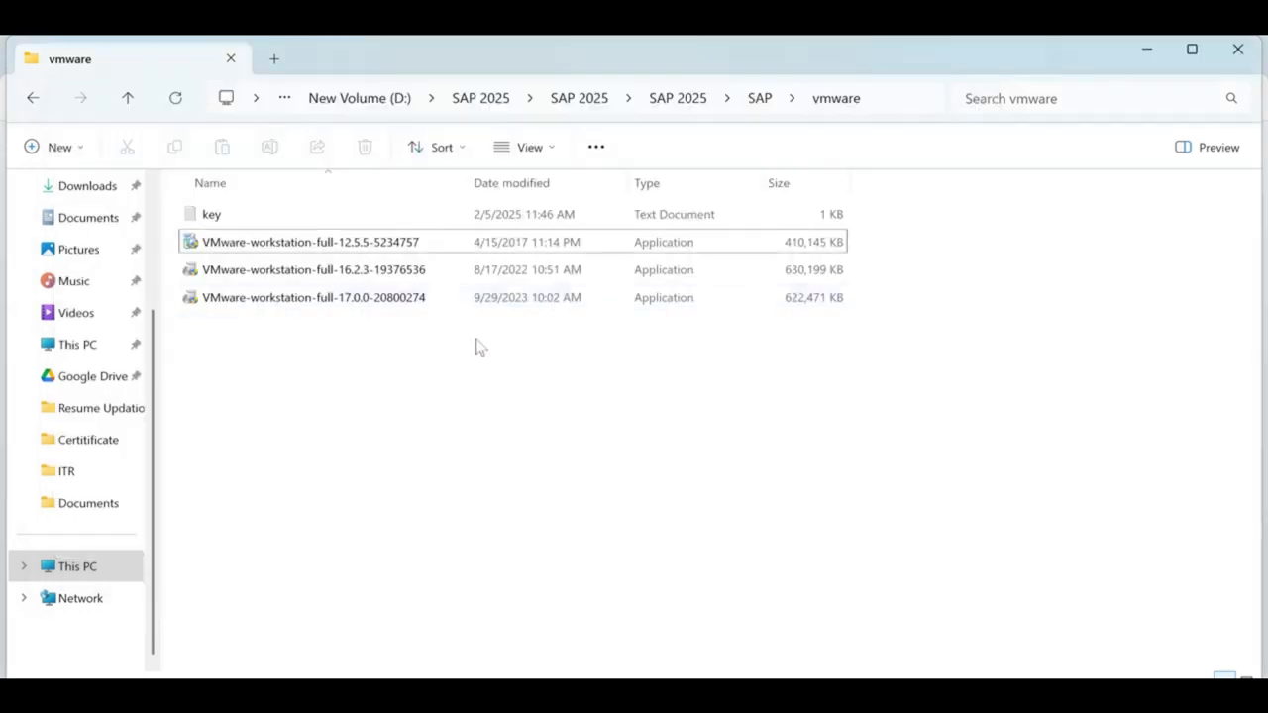
left_click(348, 277)
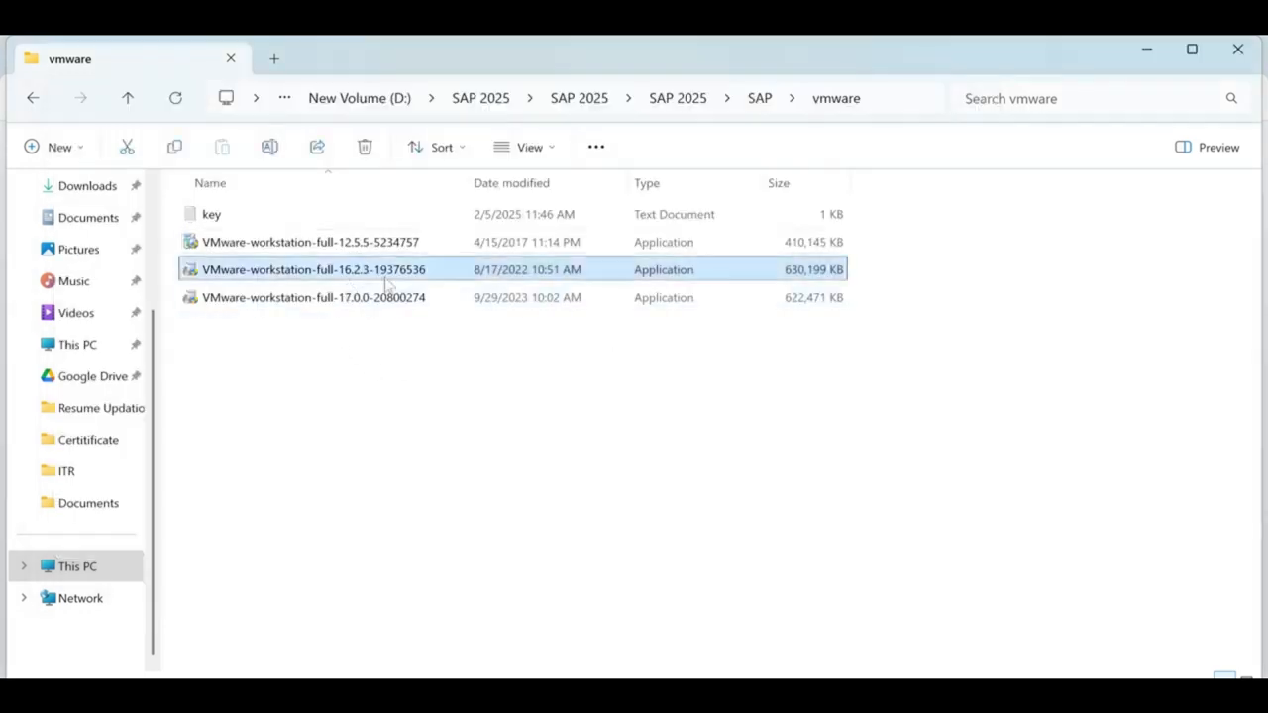
left_click(368, 307)
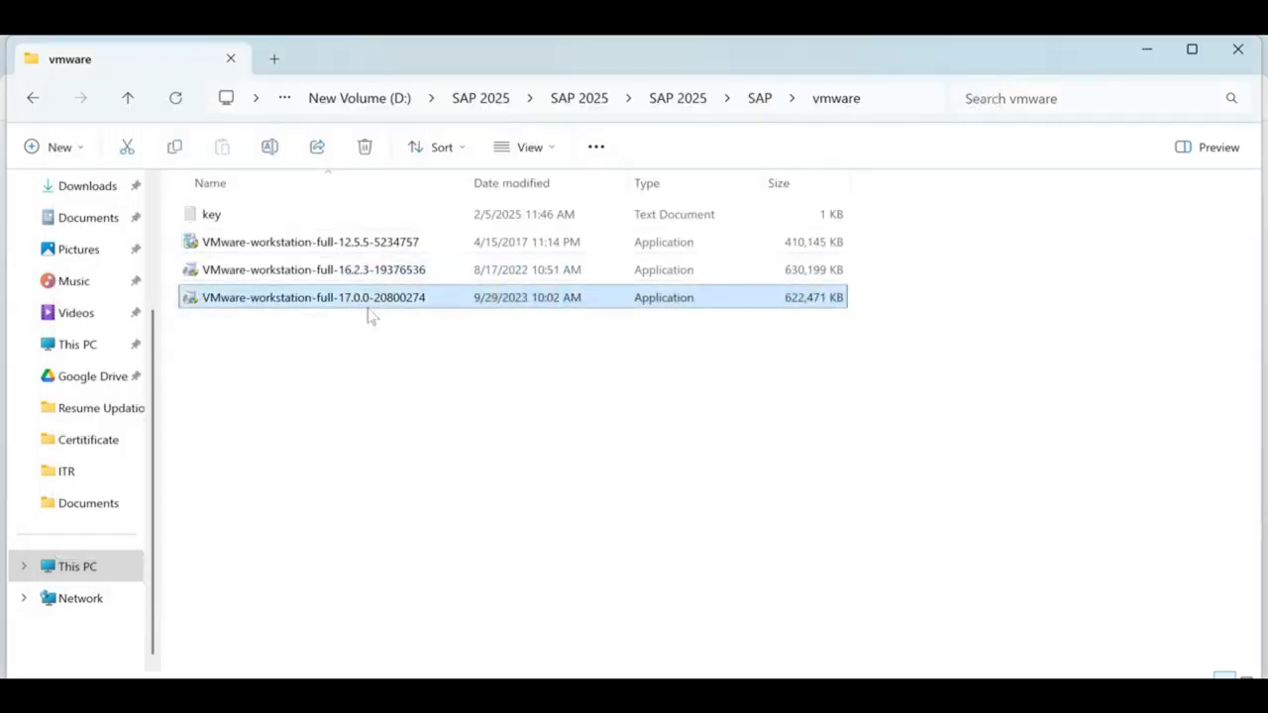
left_click(396, 277)
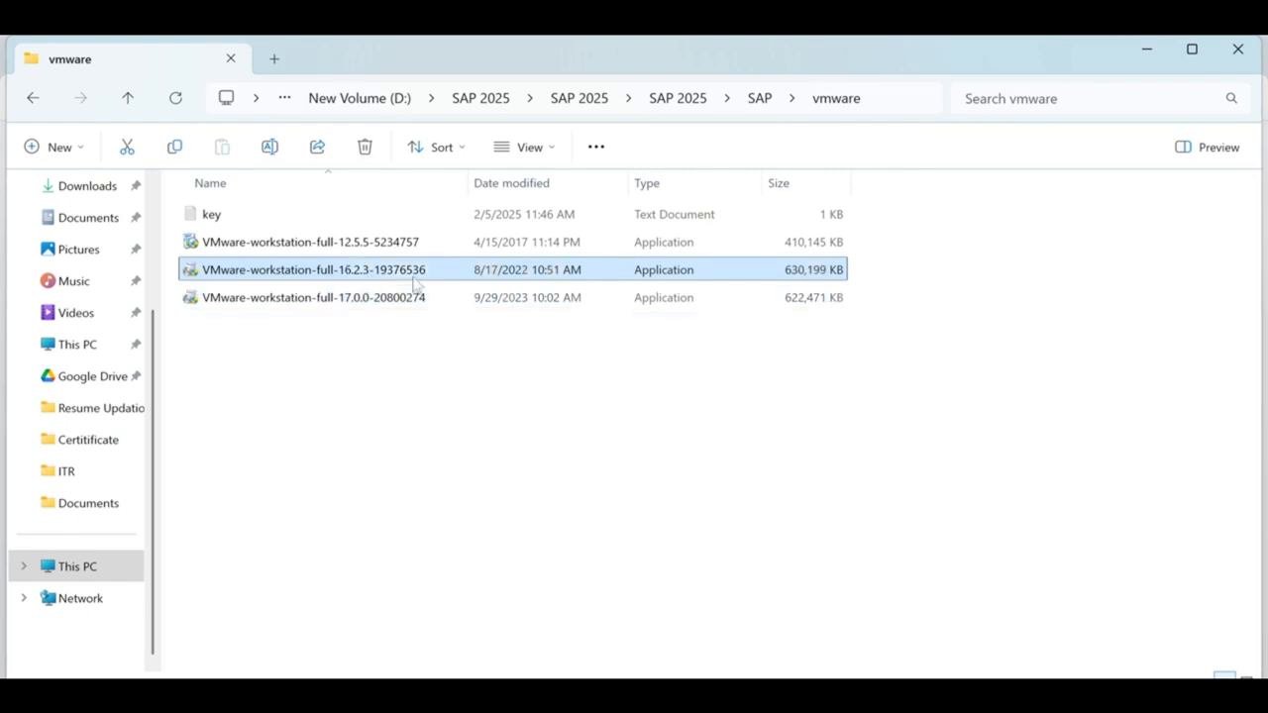
left_click(405, 282)
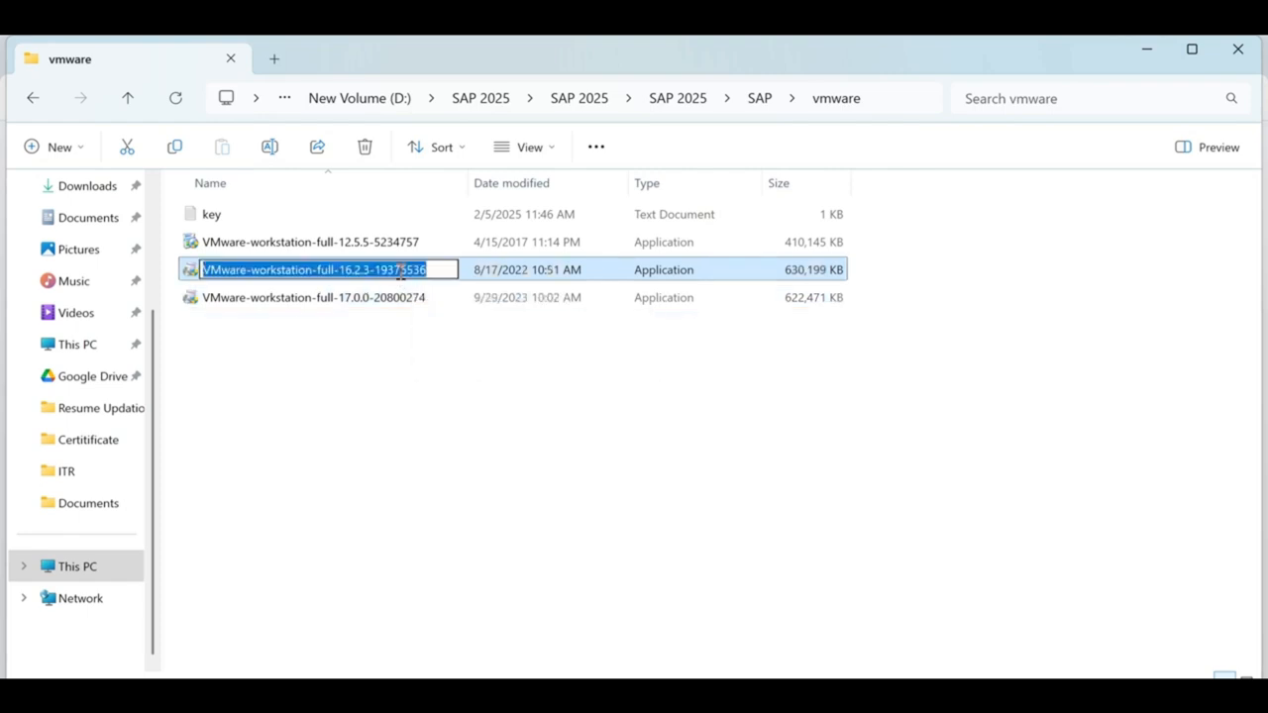
key("ctrl+c")
key("Escape")
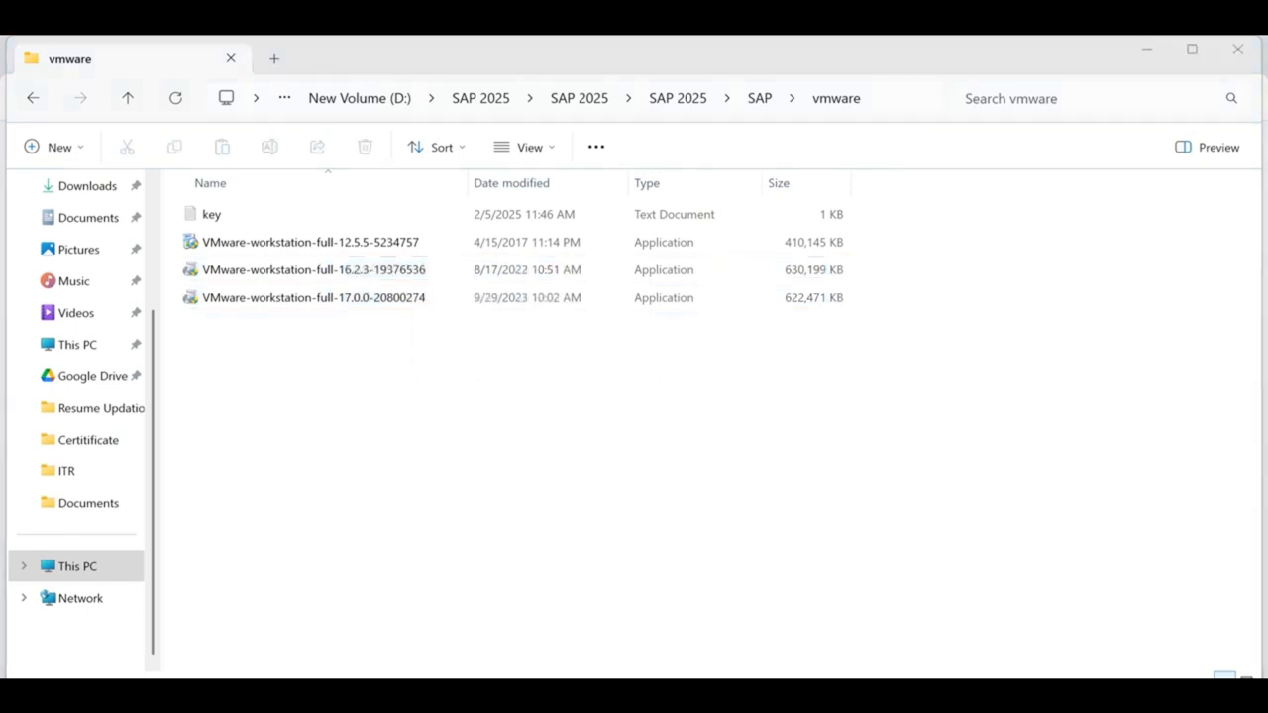
key("alt+Tab")
key("ctrl+v")
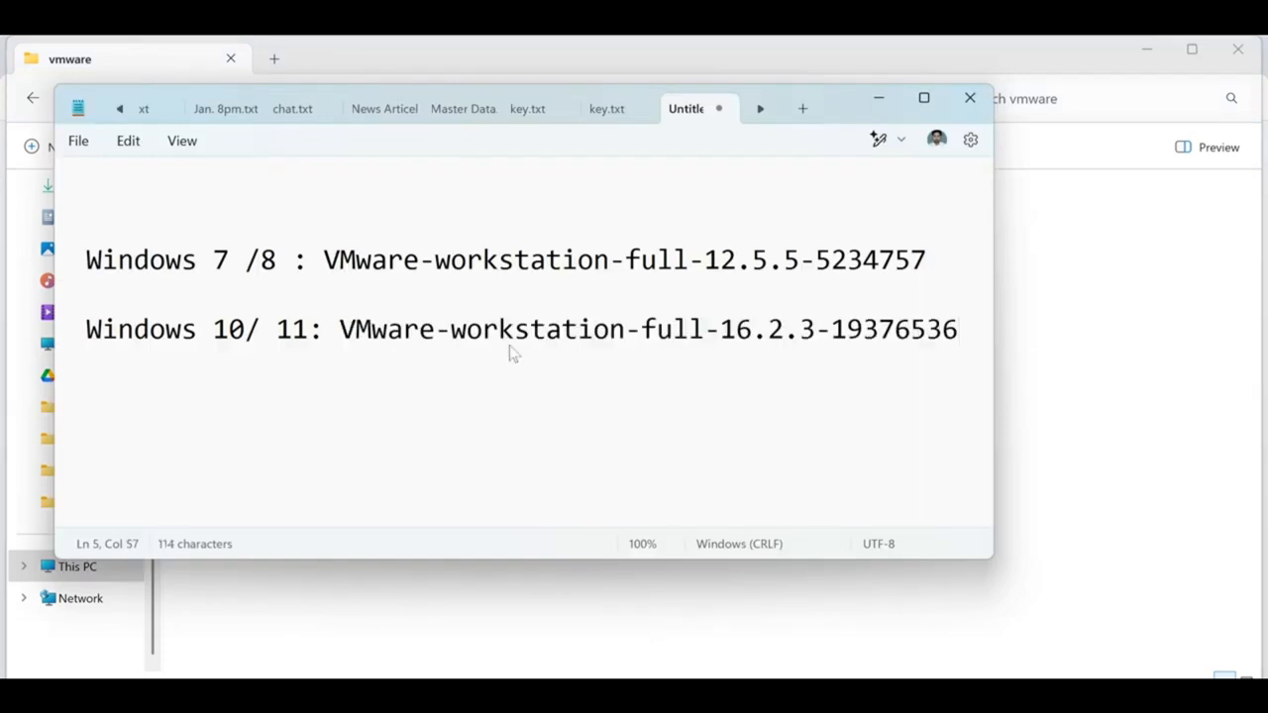
left_click(877, 97)
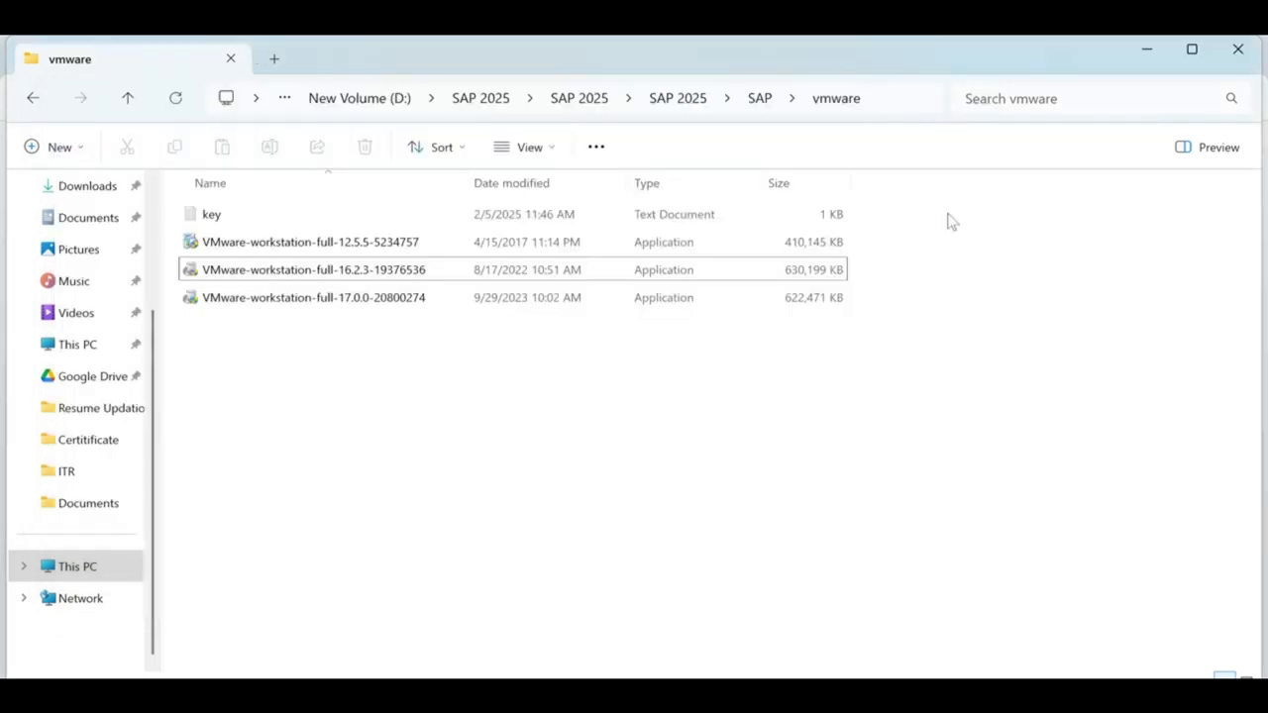
Install VMware Workstation 16.2.3 with the EULA accepted and update checks and CEIP turned off.
double_click(397, 269)
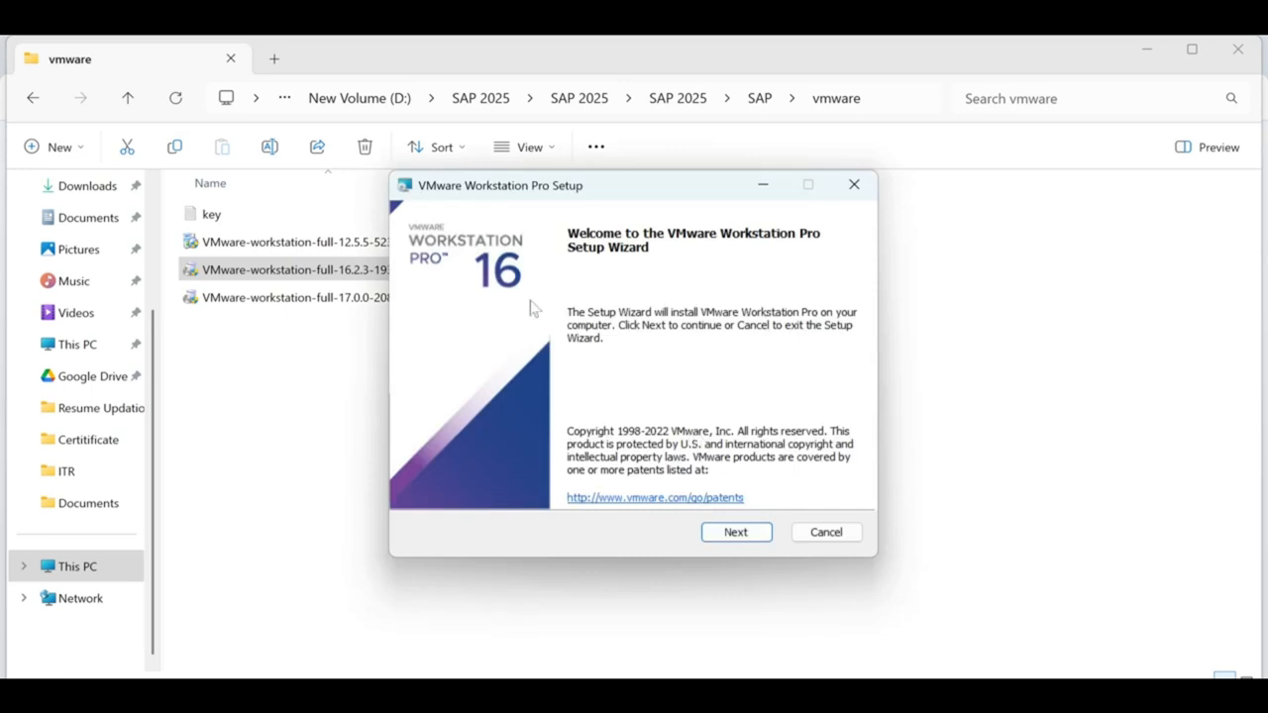
left_click(759, 533)
left_click(486, 488)
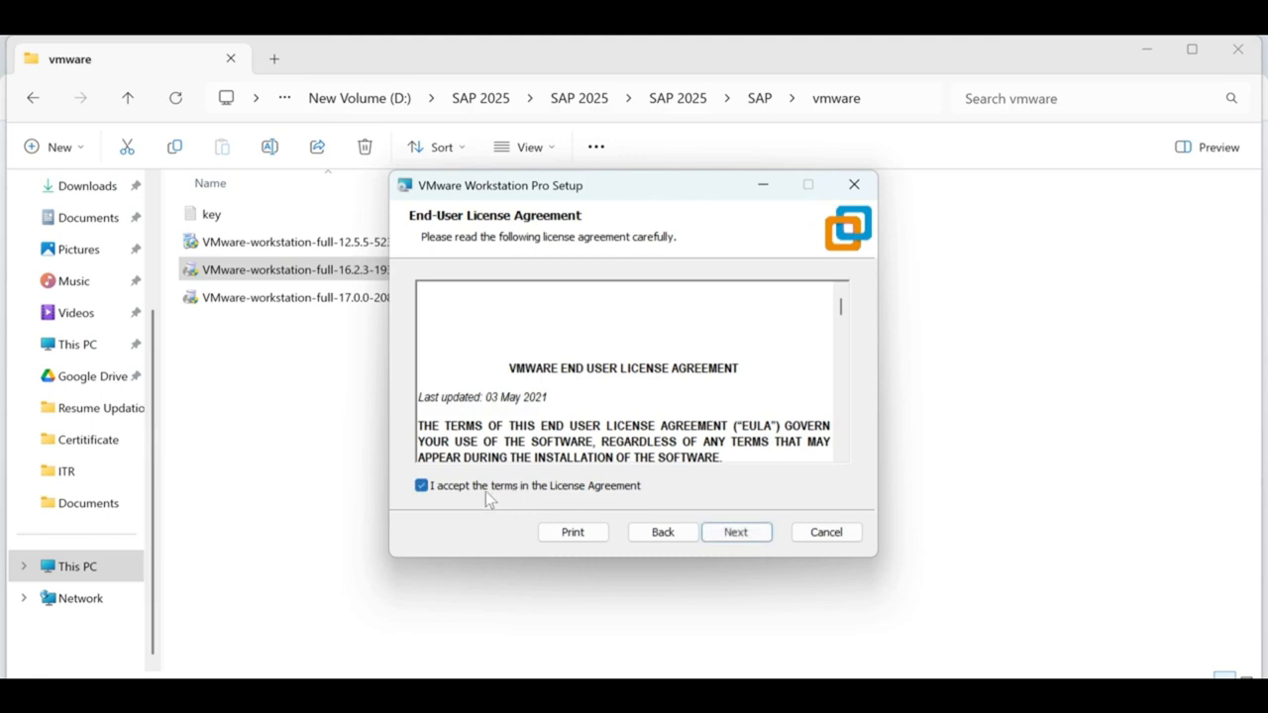
left_click(742, 536)
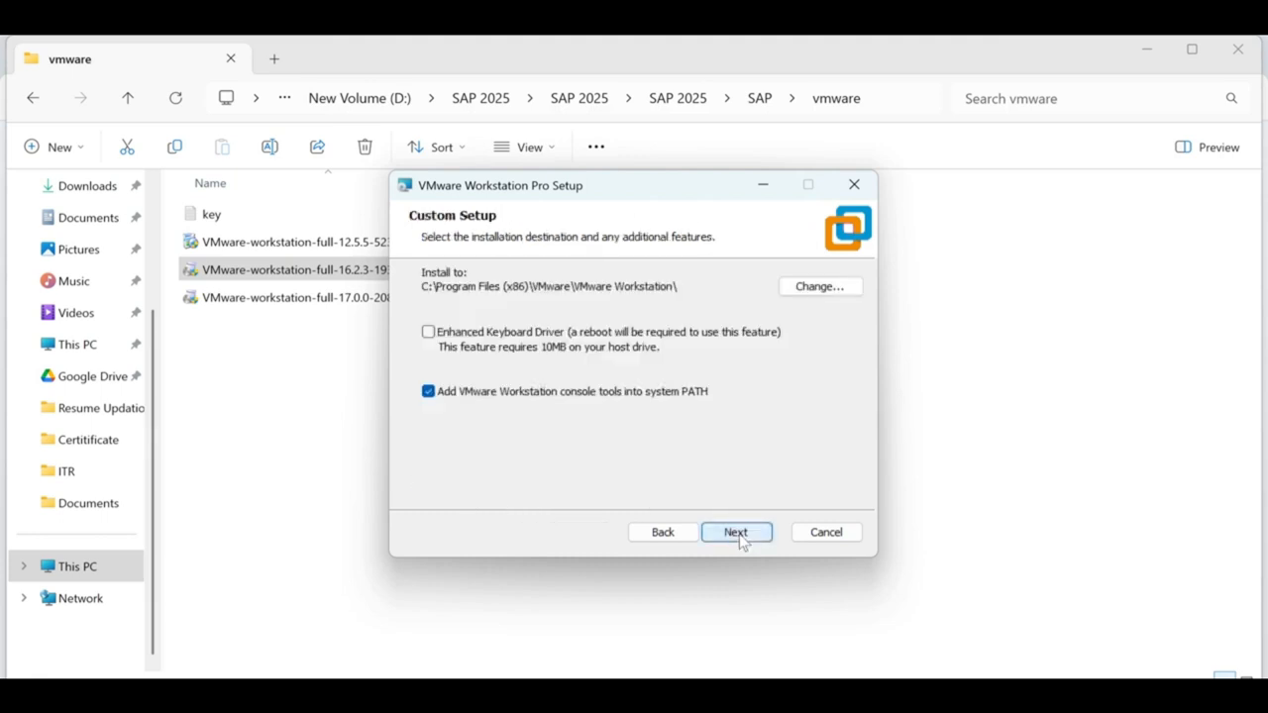
left_click(738, 536)
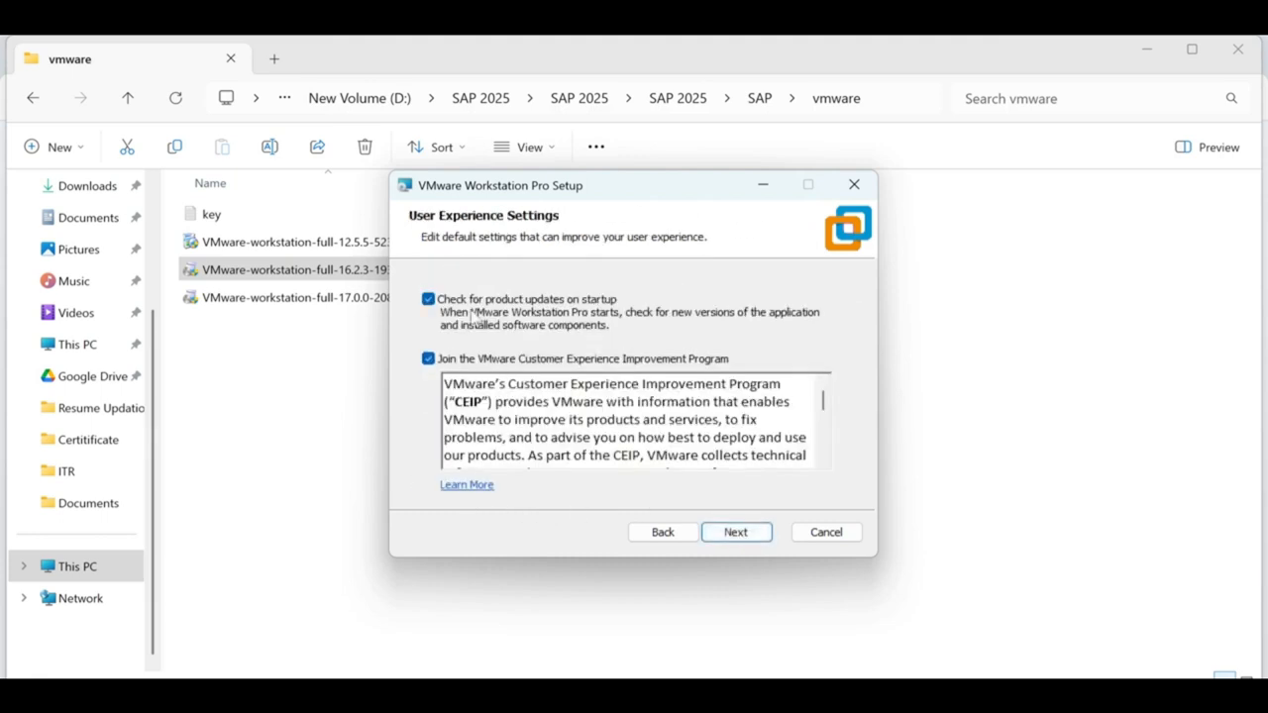
left_click(463, 300)
left_click(475, 369)
left_click(735, 533)
left_click(741, 535)
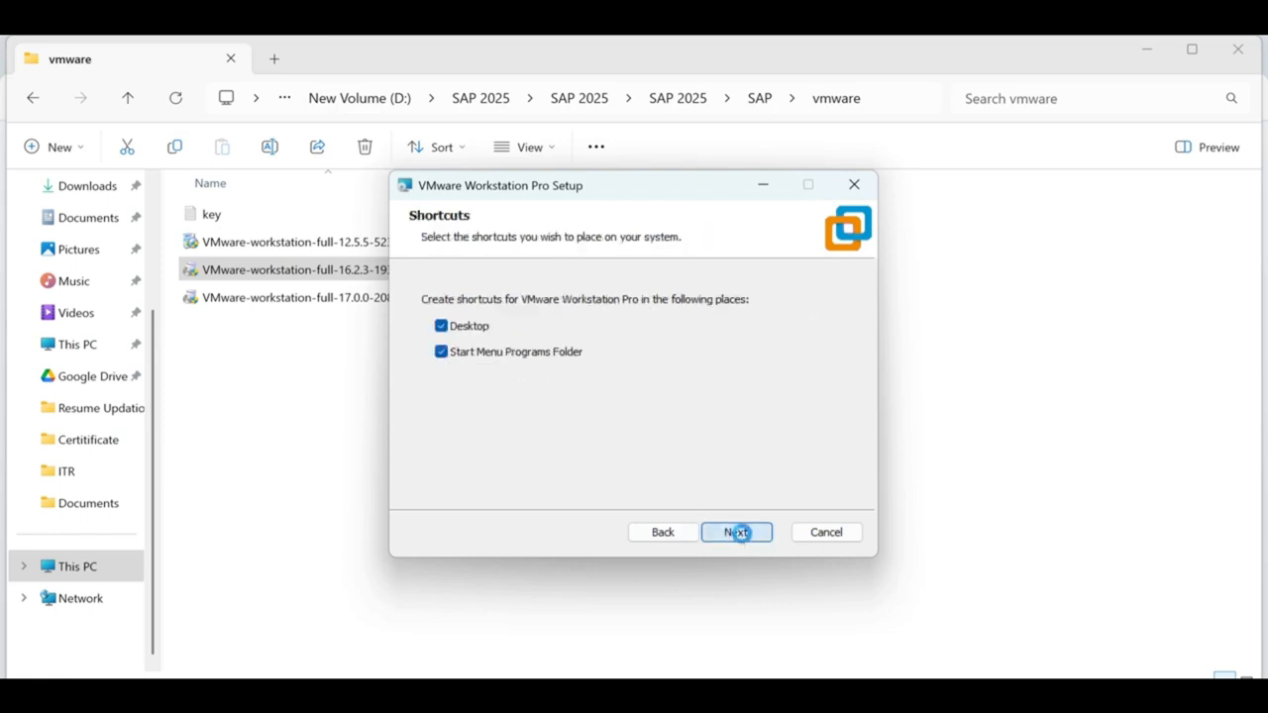
left_click(744, 536)
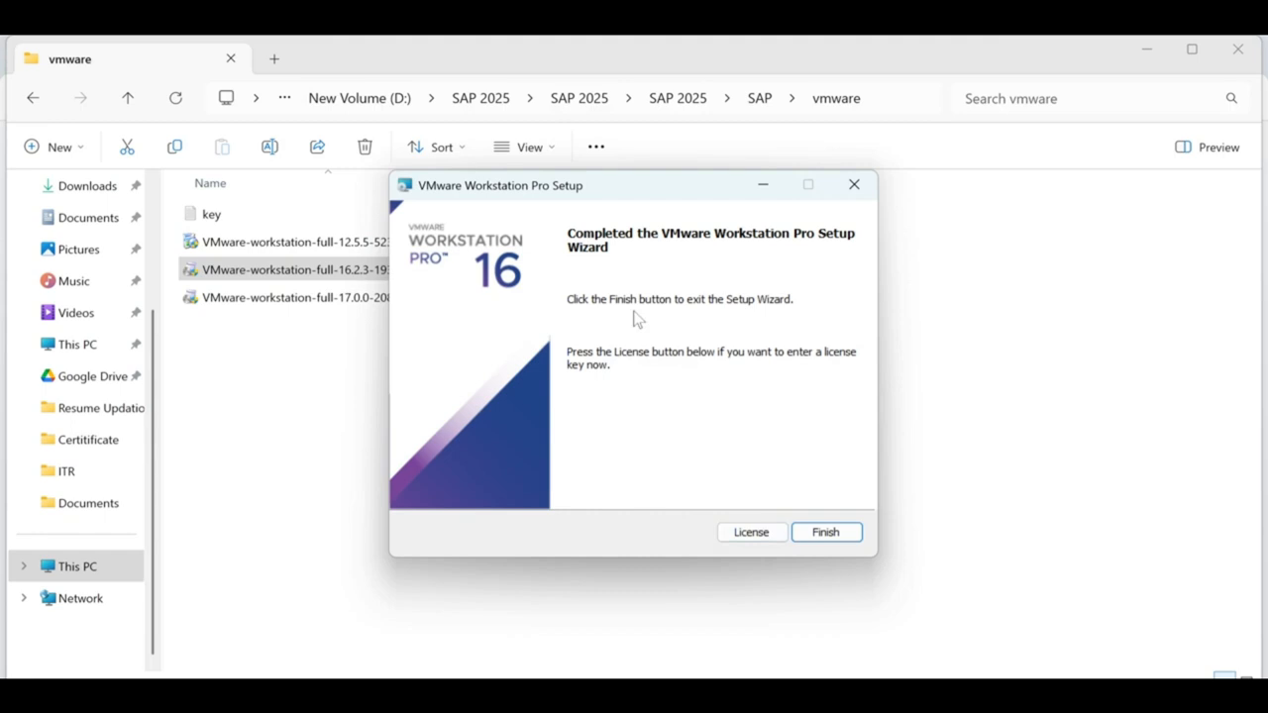
Choose License in setup and open the key text file maximized in Notepad.
left_click(752, 535)
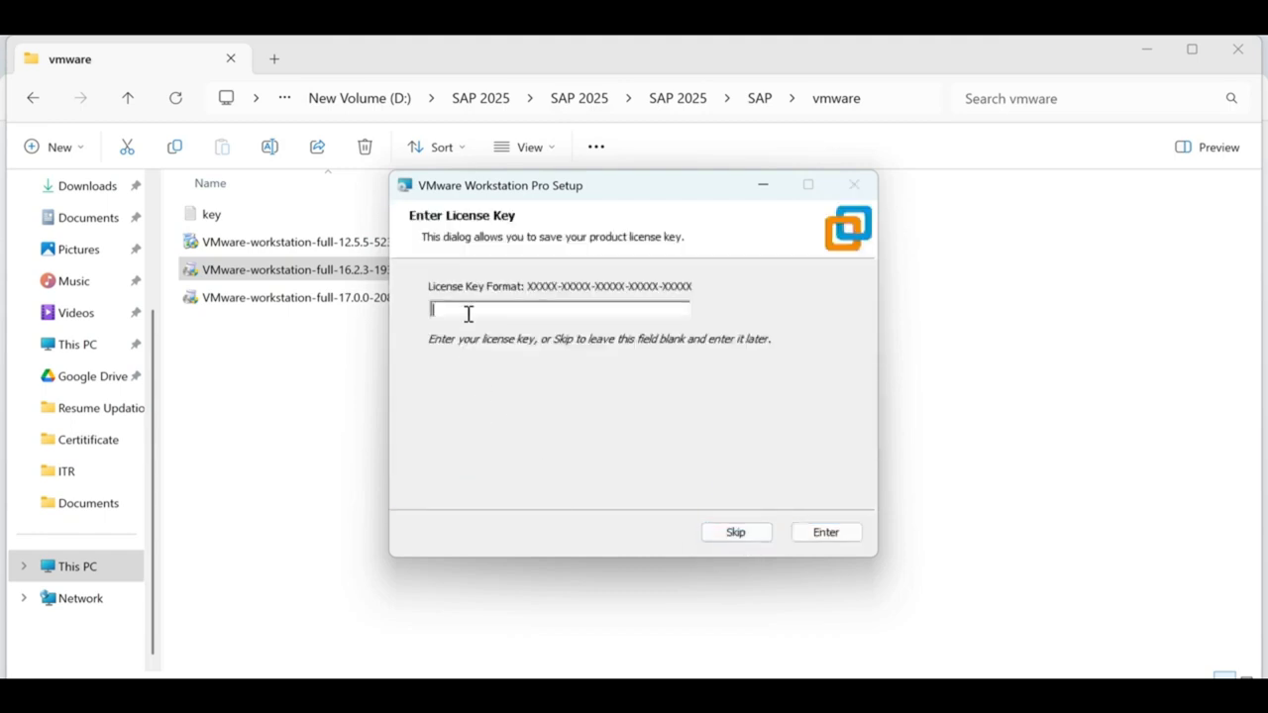
left_click_drag(673, 193, 914, 318)
left_click(212, 220)
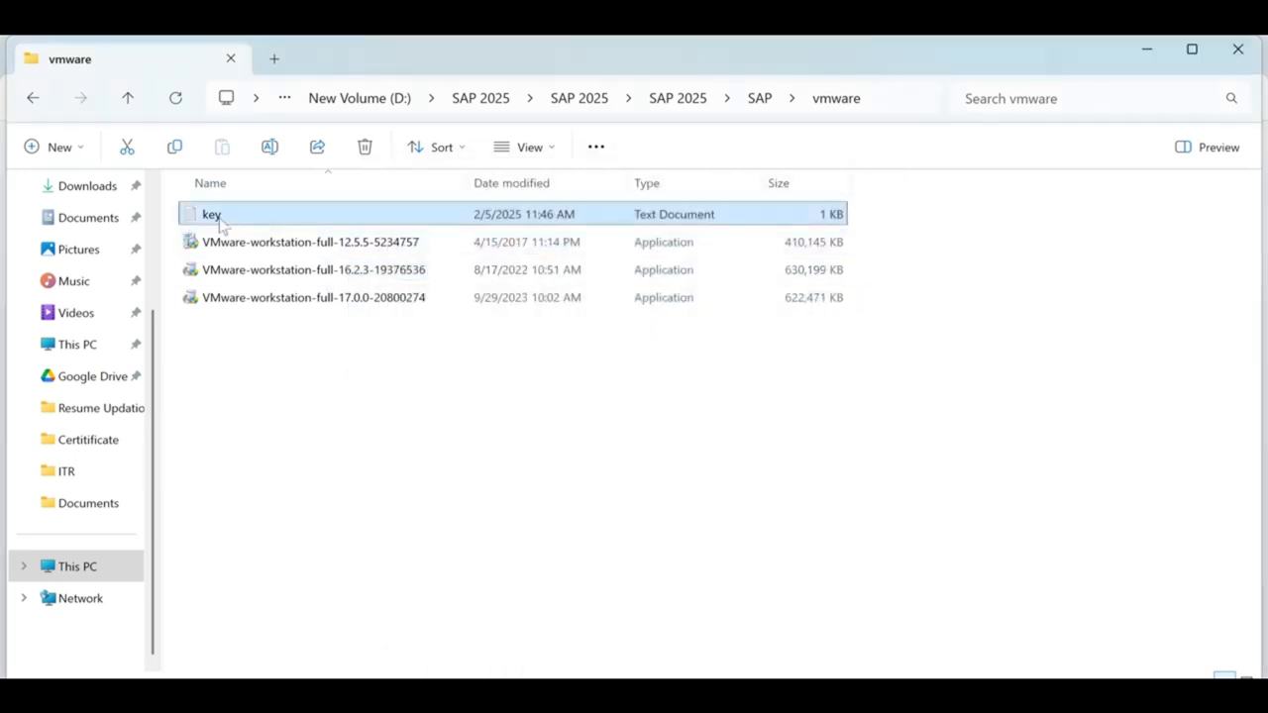
double_click(216, 220)
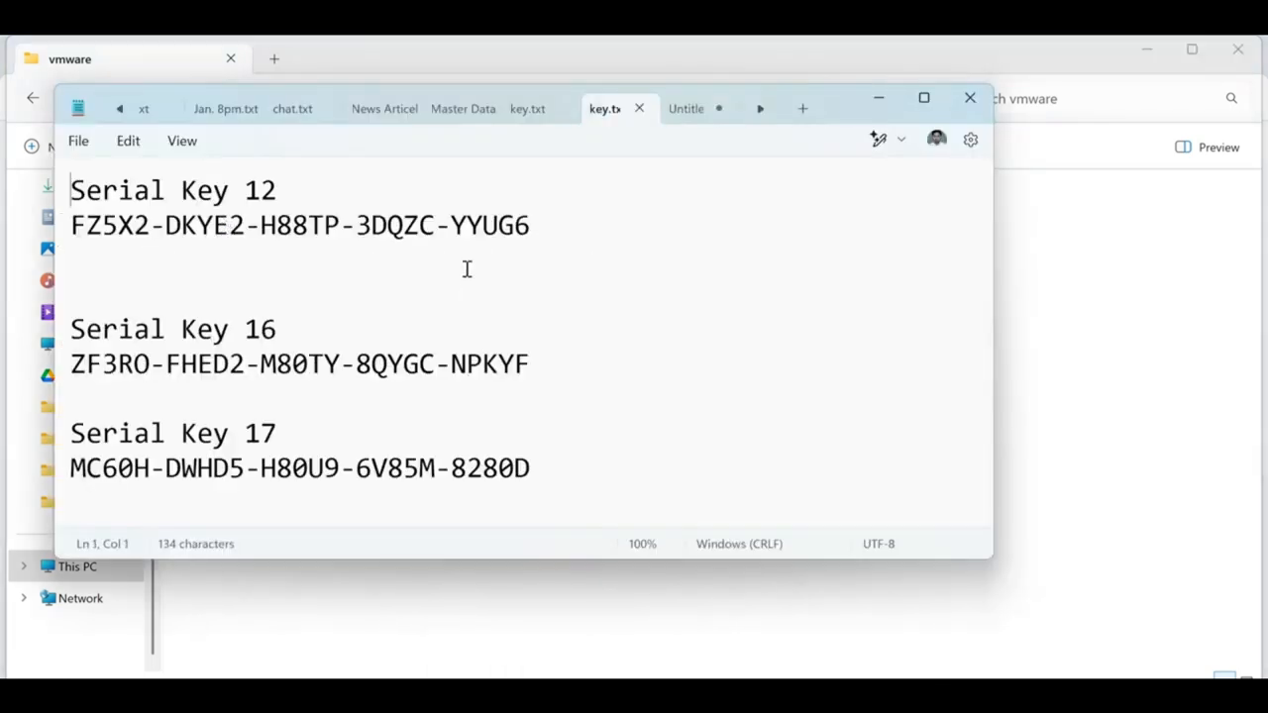
left_click(923, 98)
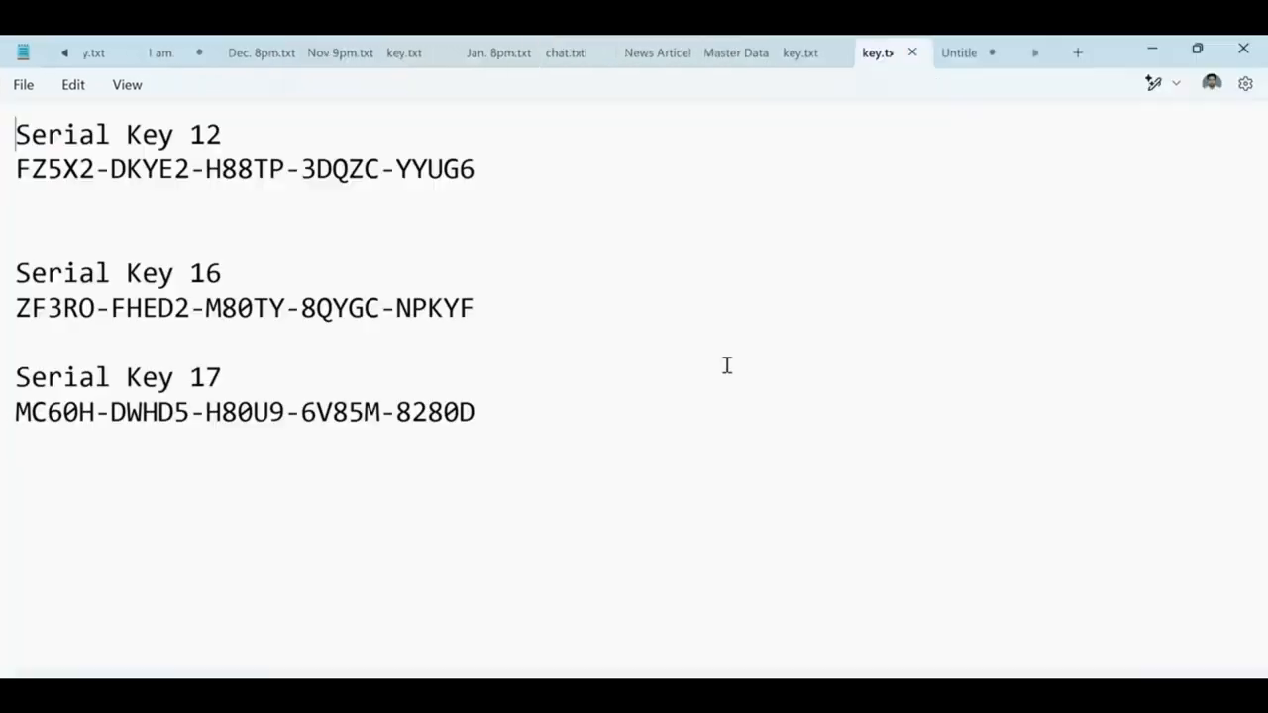
Compare the Serial Key 12, 16 and 17 entries against the version notes.
left_click_drag(32, 134, 238, 134)
left_click_drag(96, 308, 253, 308)
left_click_drag(95, 377, 238, 377)
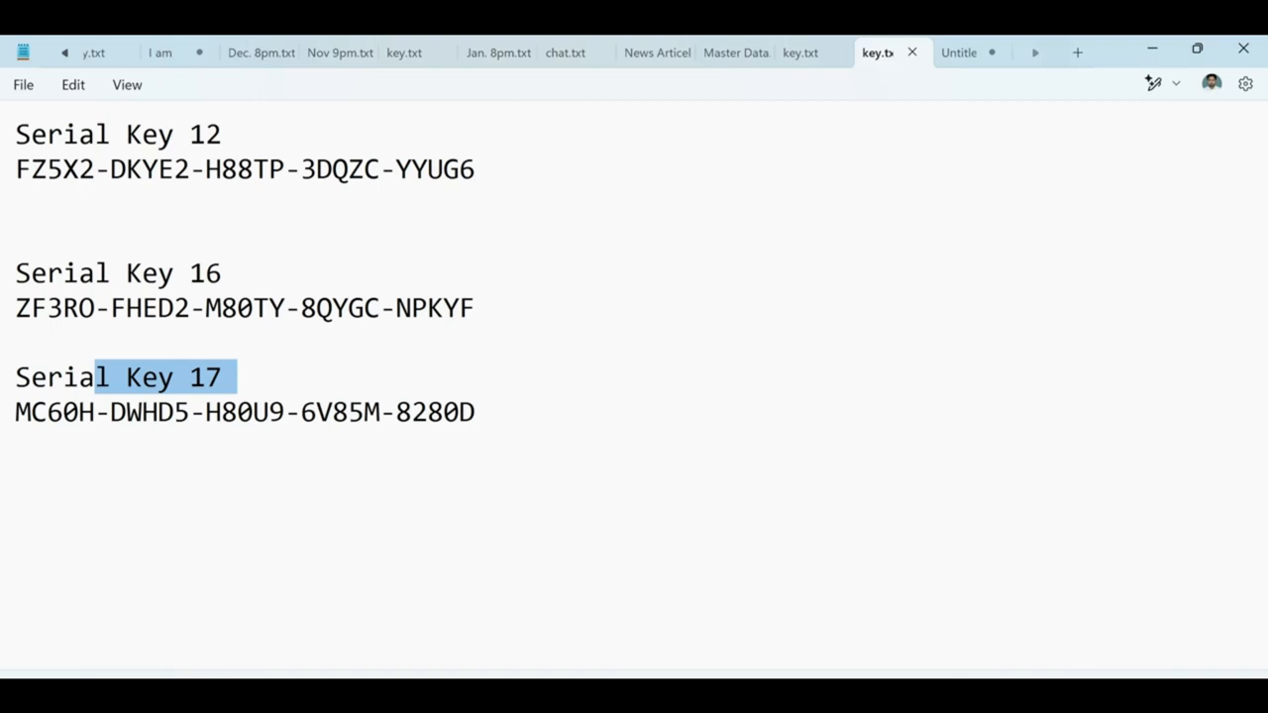
left_click(966, 52)
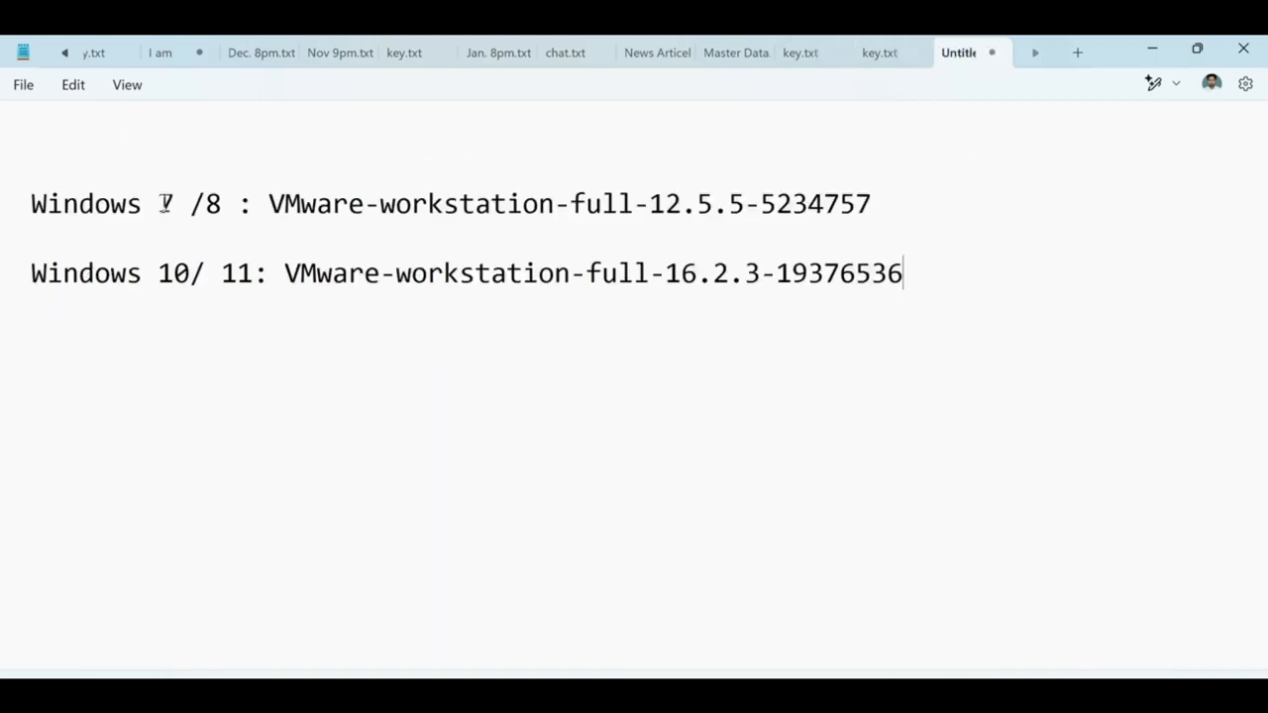
left_click_drag(159, 204, 718, 217)
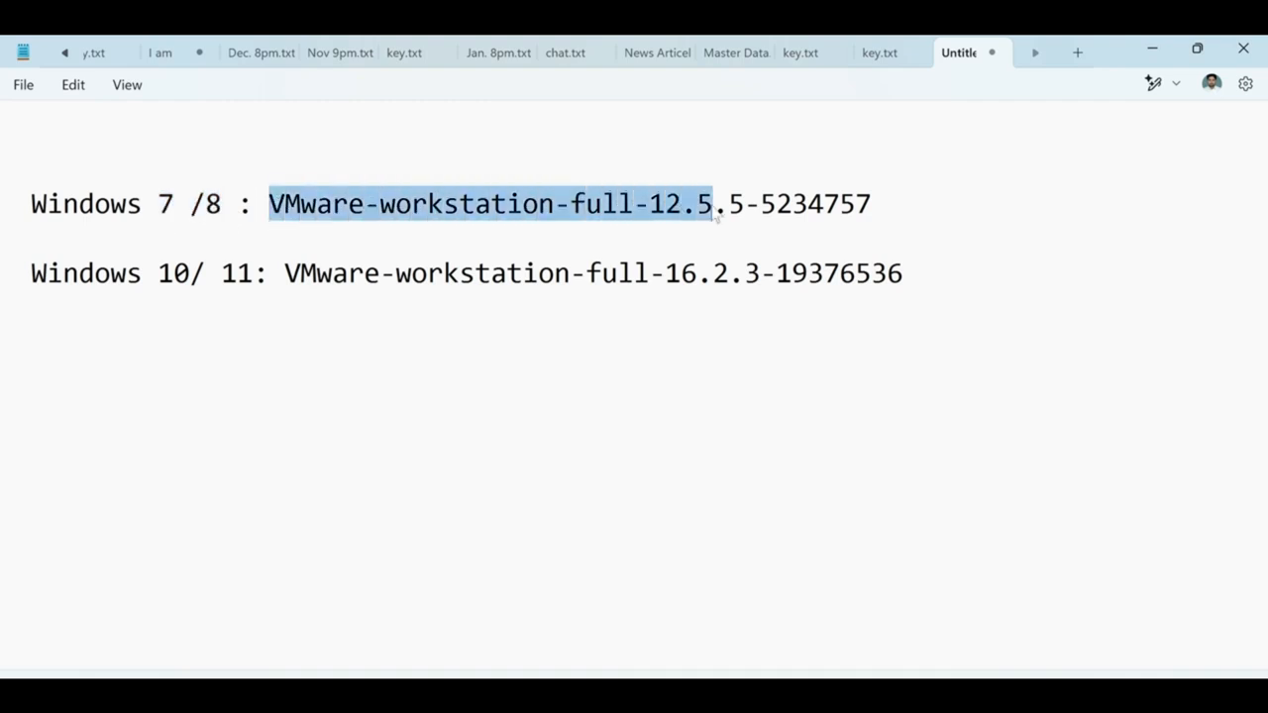
left_click(878, 51)
left_click_drag(31, 169, 486, 173)
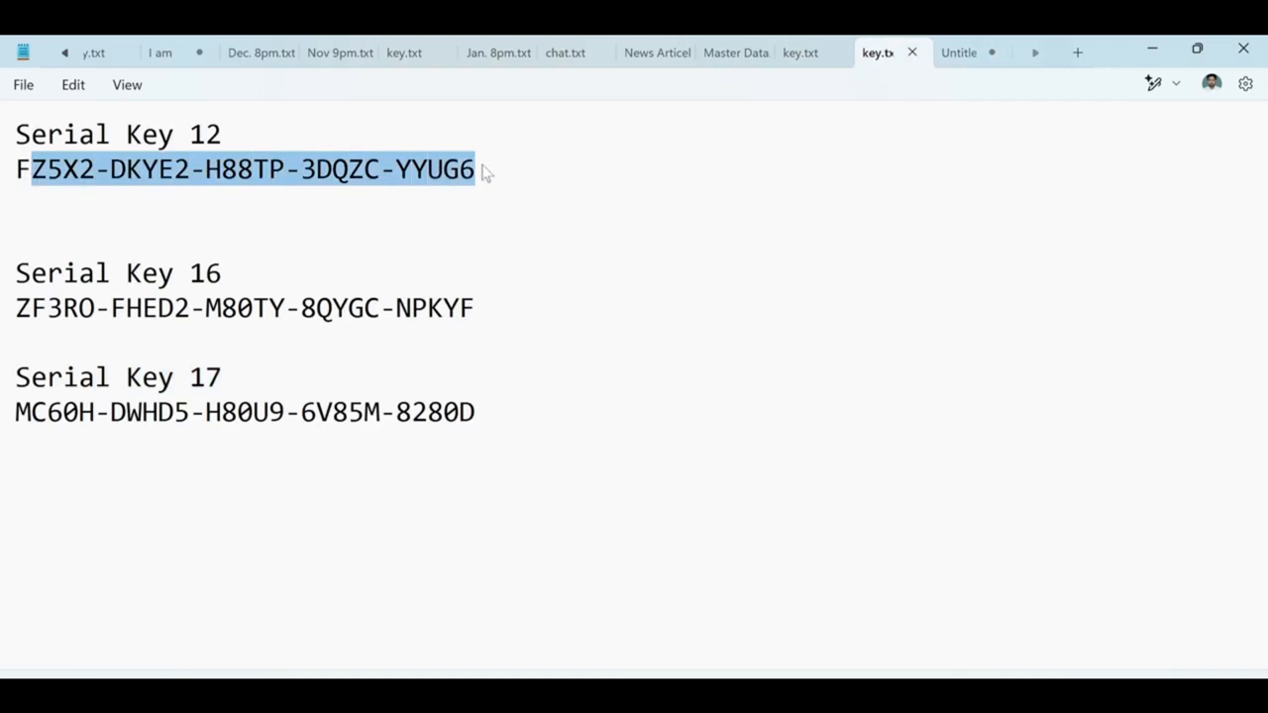
left_click_drag(48, 144, 268, 145)
left_click(238, 147)
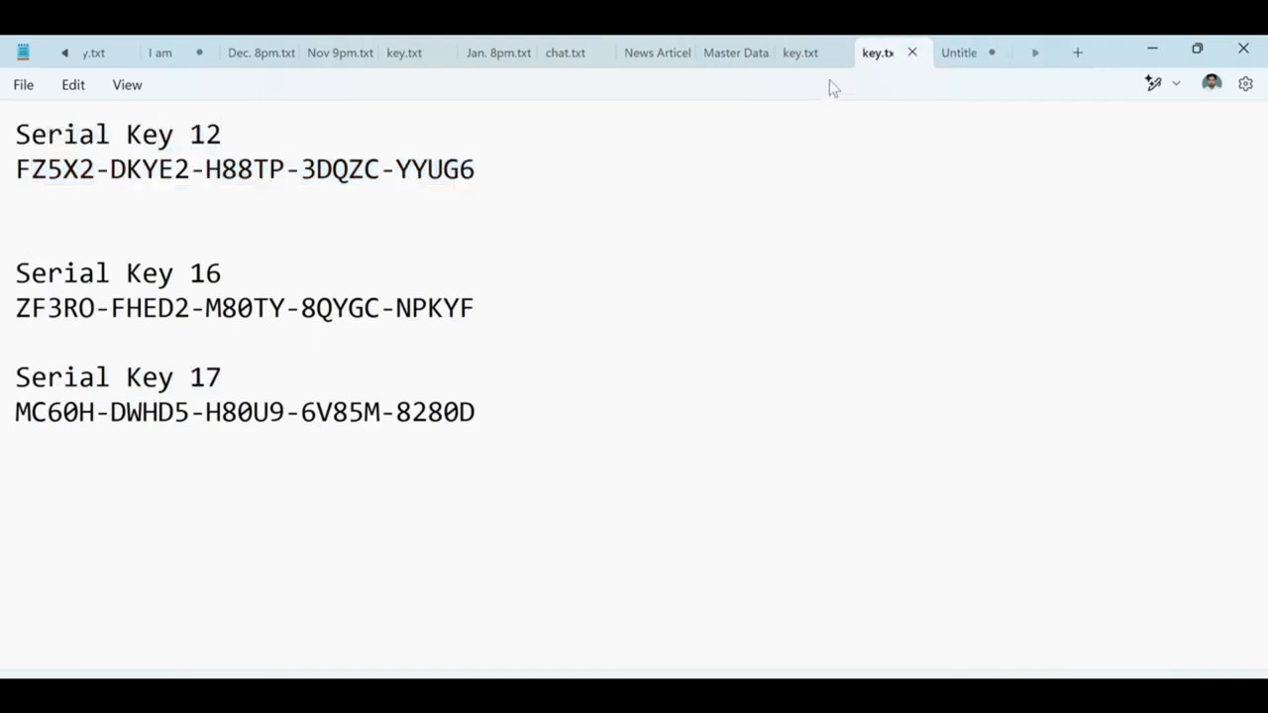
Confirm the 16.2.3 version in the notes and select the Serial Key 16 key.
left_click(956, 51)
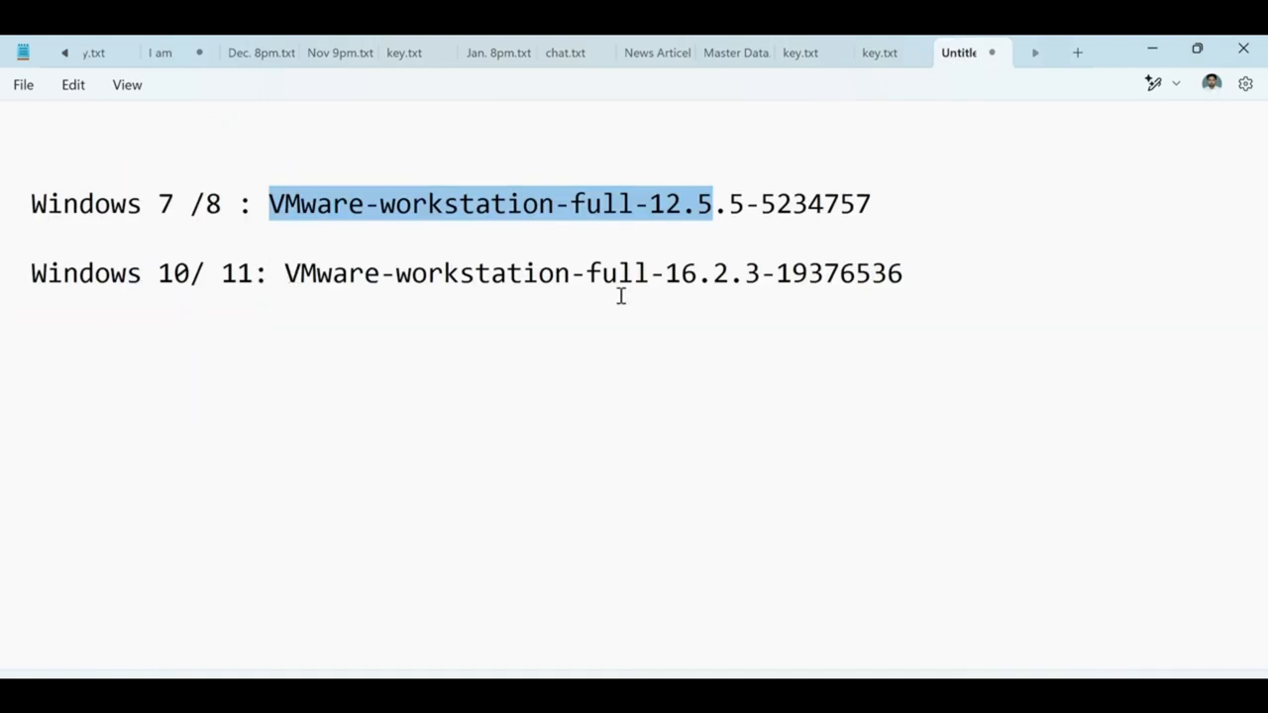
left_click_drag(665, 273, 888, 274)
left_click(878, 53)
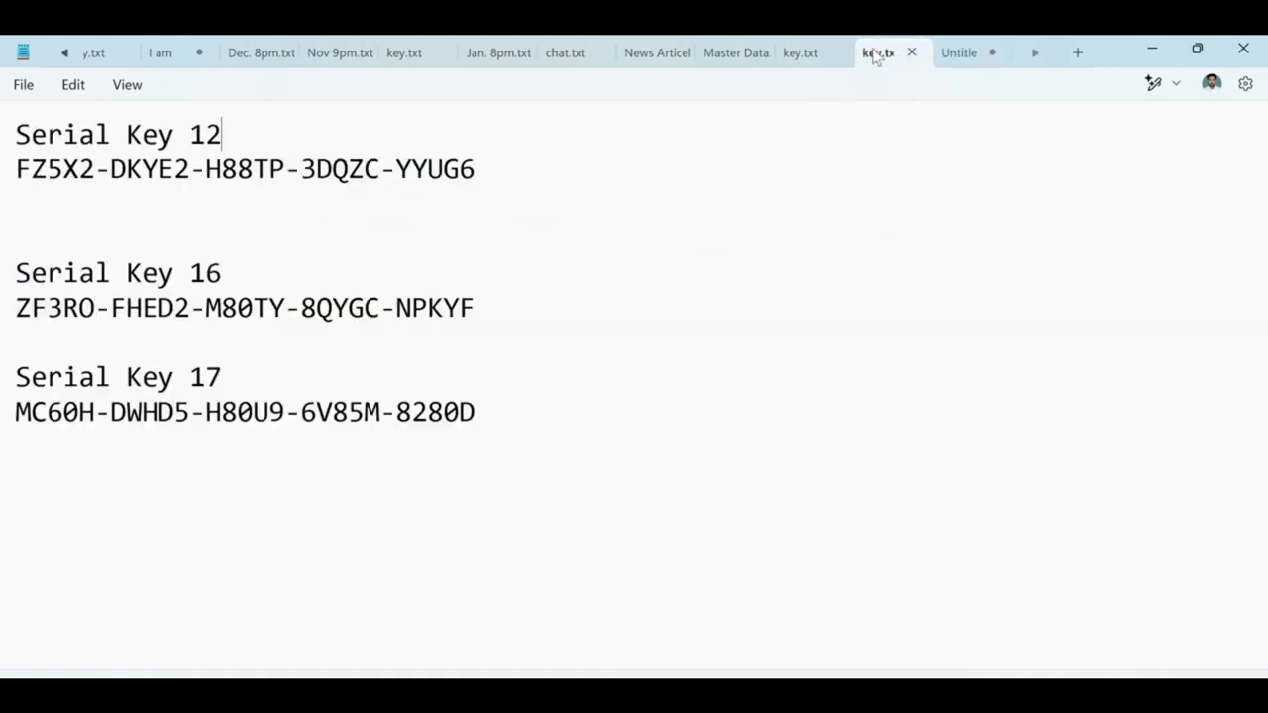
triple_click(96, 314)
left_click_drag(480, 309, 3, 315)
key("ctrl+c")
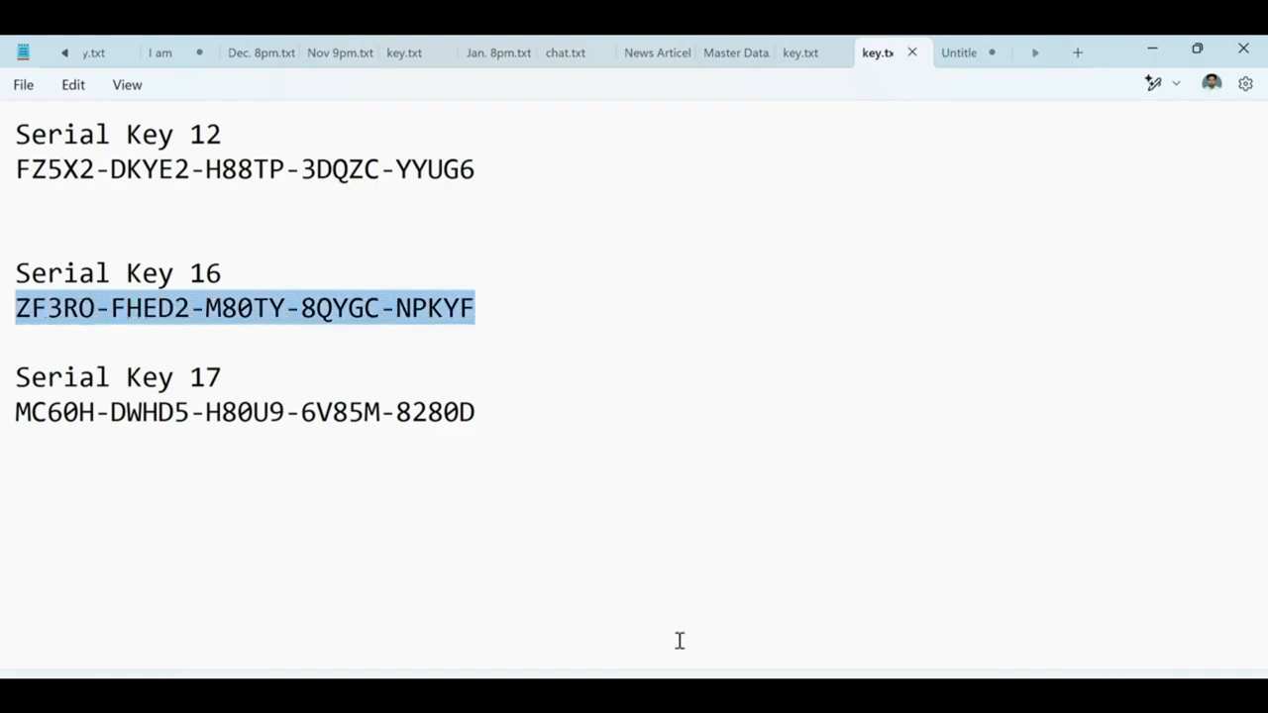
left_click(683, 699)
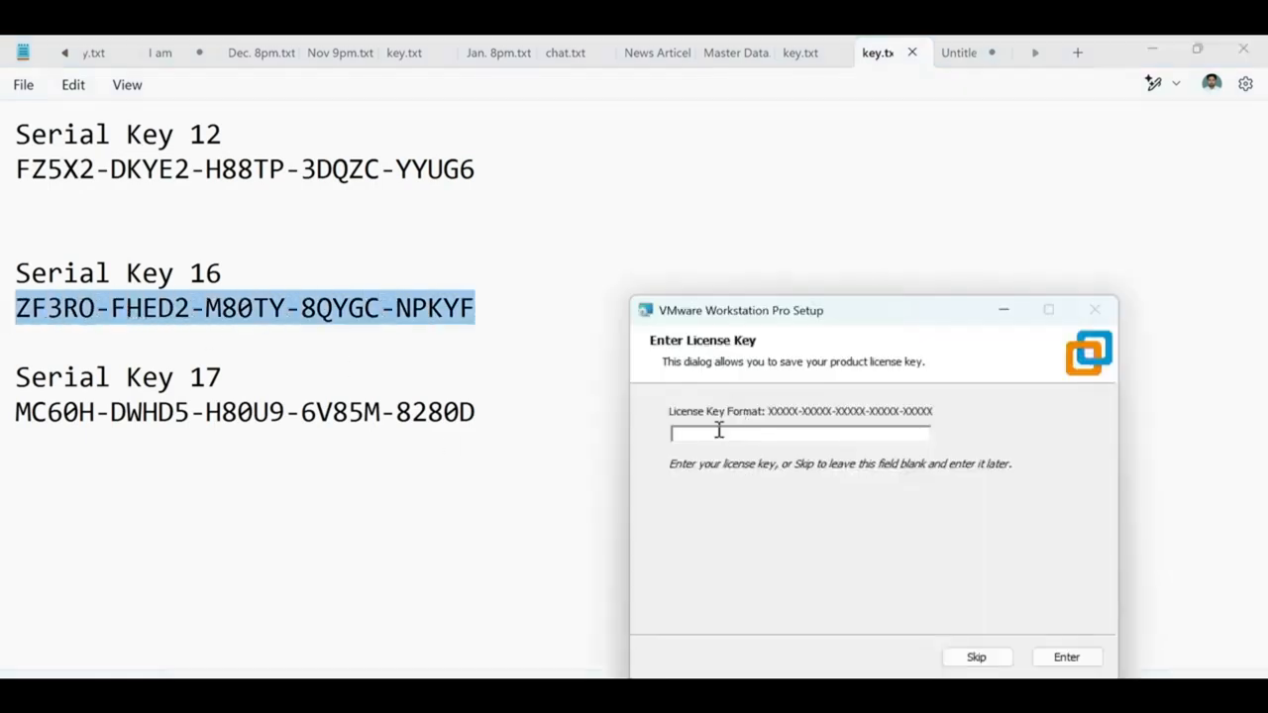
Paste the Serial Key 16 licence key, submit it, and finish setup.
key("ctrl+v")
left_click(1065, 657)
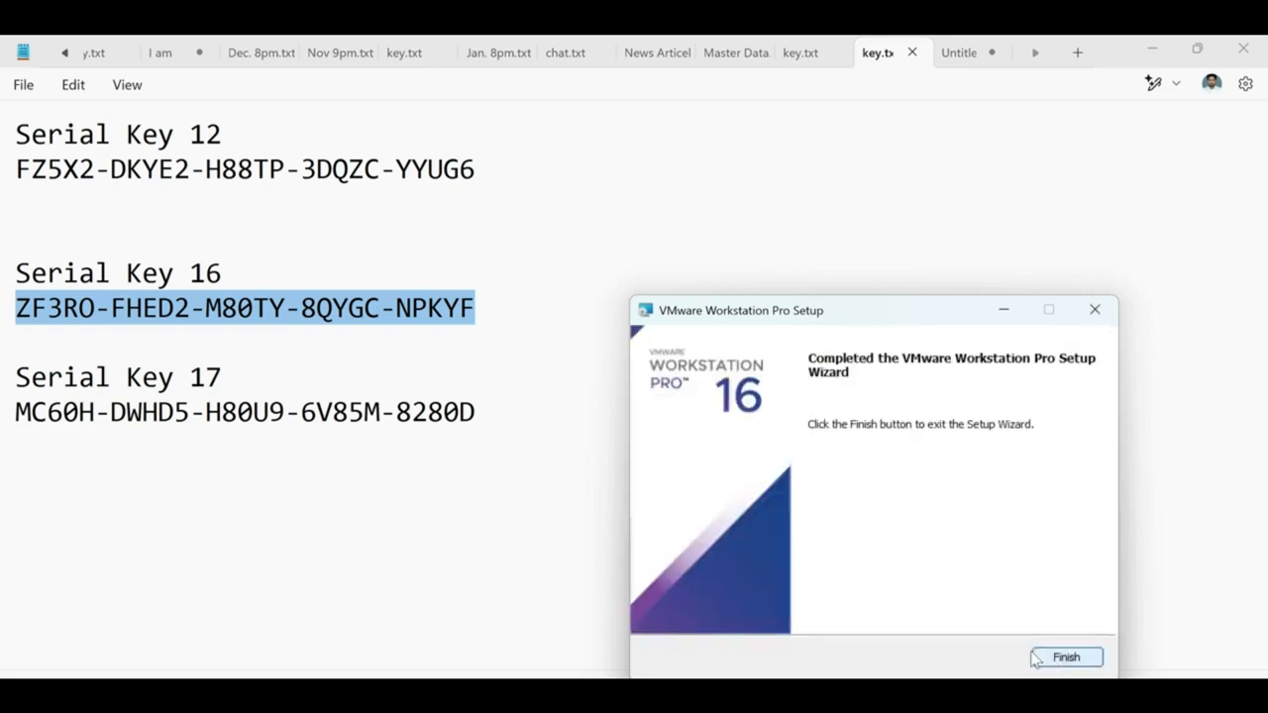
left_click(1075, 657)
left_click(815, 386)
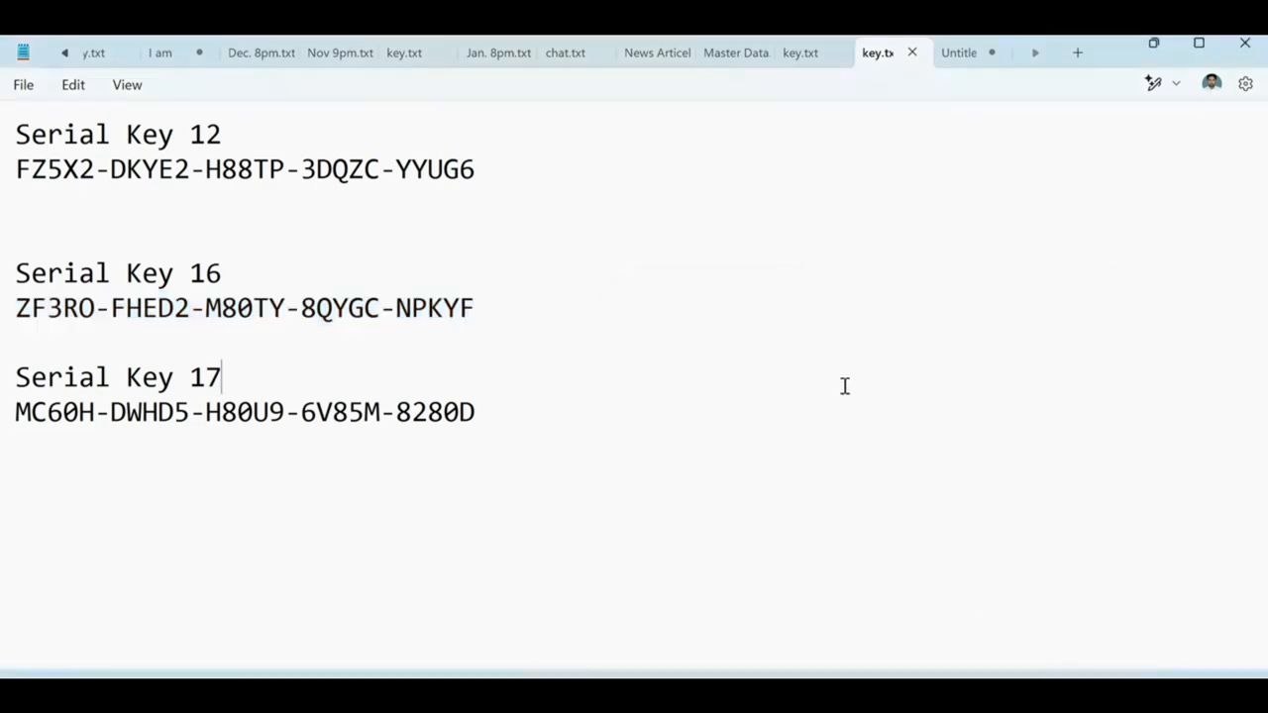
Launch VMware Workstation from its desktop shortcut.
key("super+d")
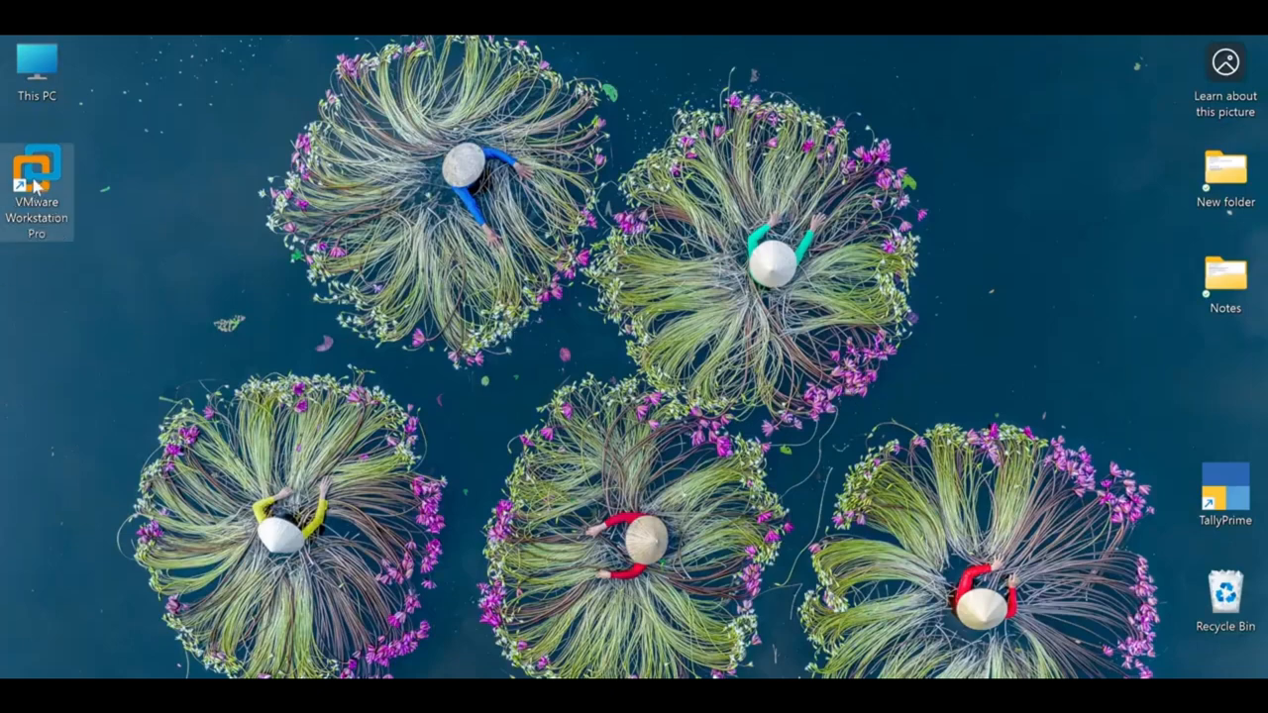
mouse_move(36, 179)
left_mouse_down()
mouse_move(104, 190)
mouse_move(71, 198)
mouse_move(55, 184)
left_mouse_up()
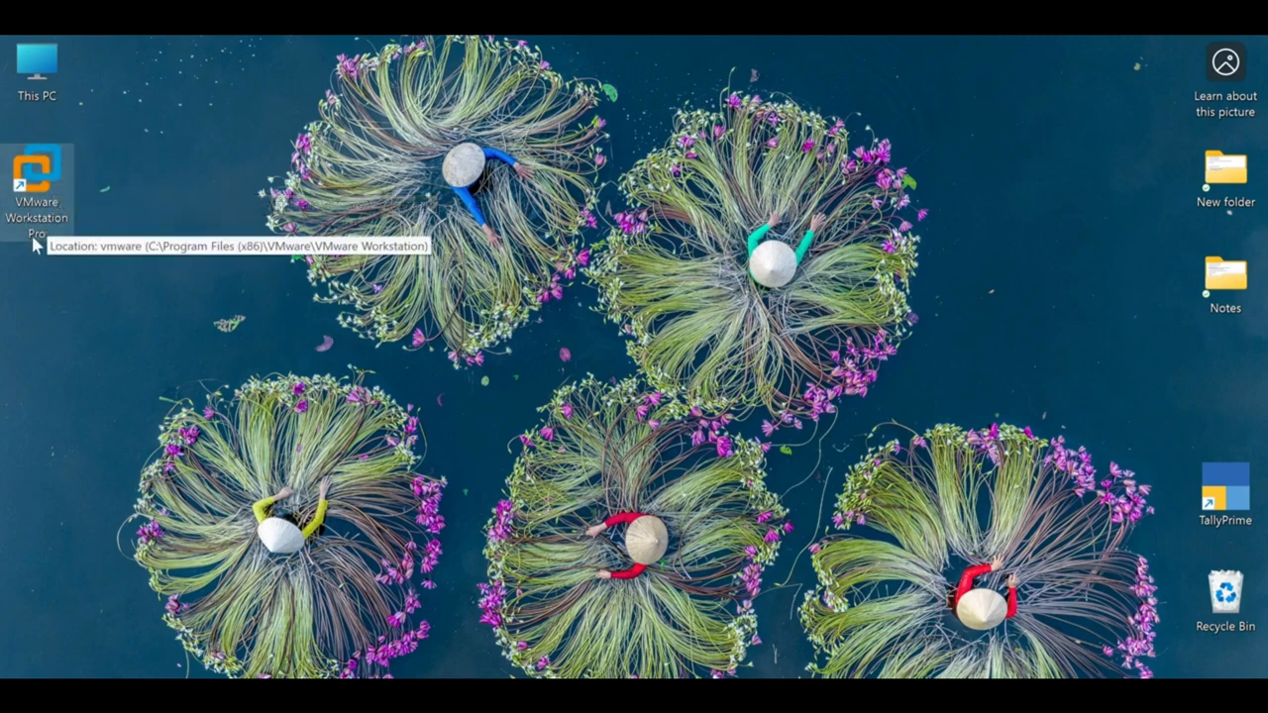
right_click(220, 261)
left_click(198, 248)
right_click(56, 170)
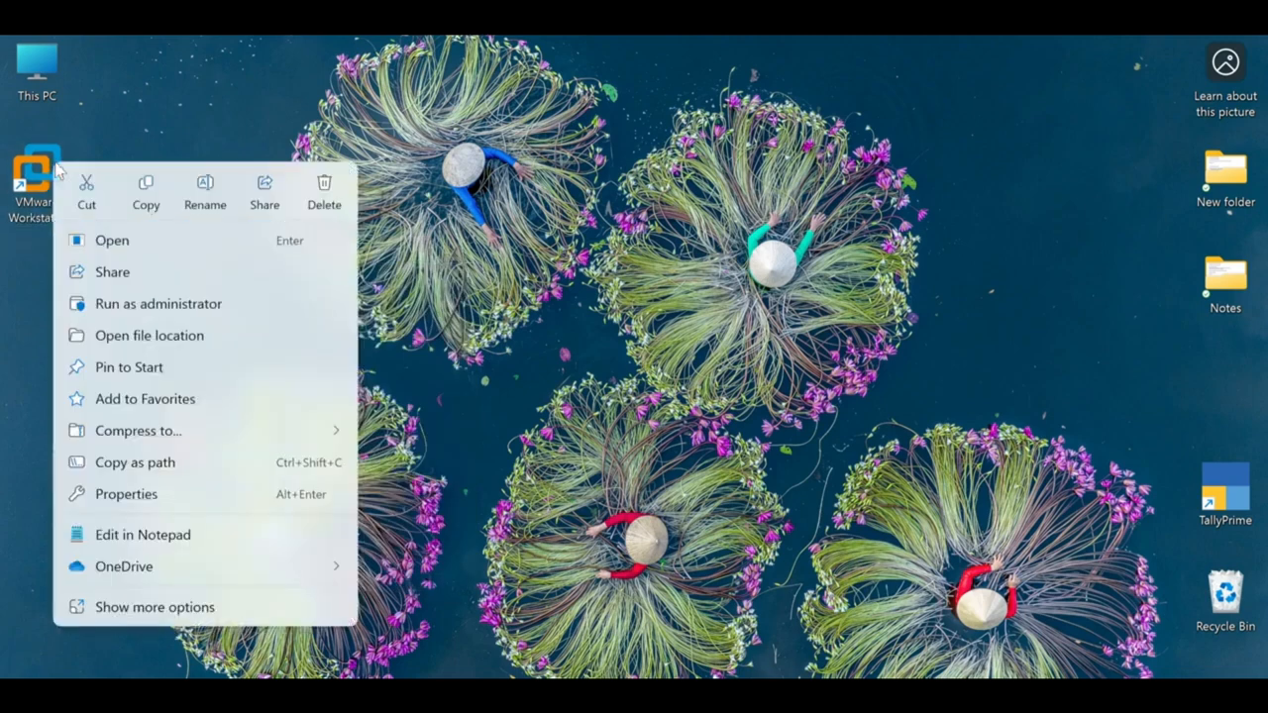
left_click(96, 236)
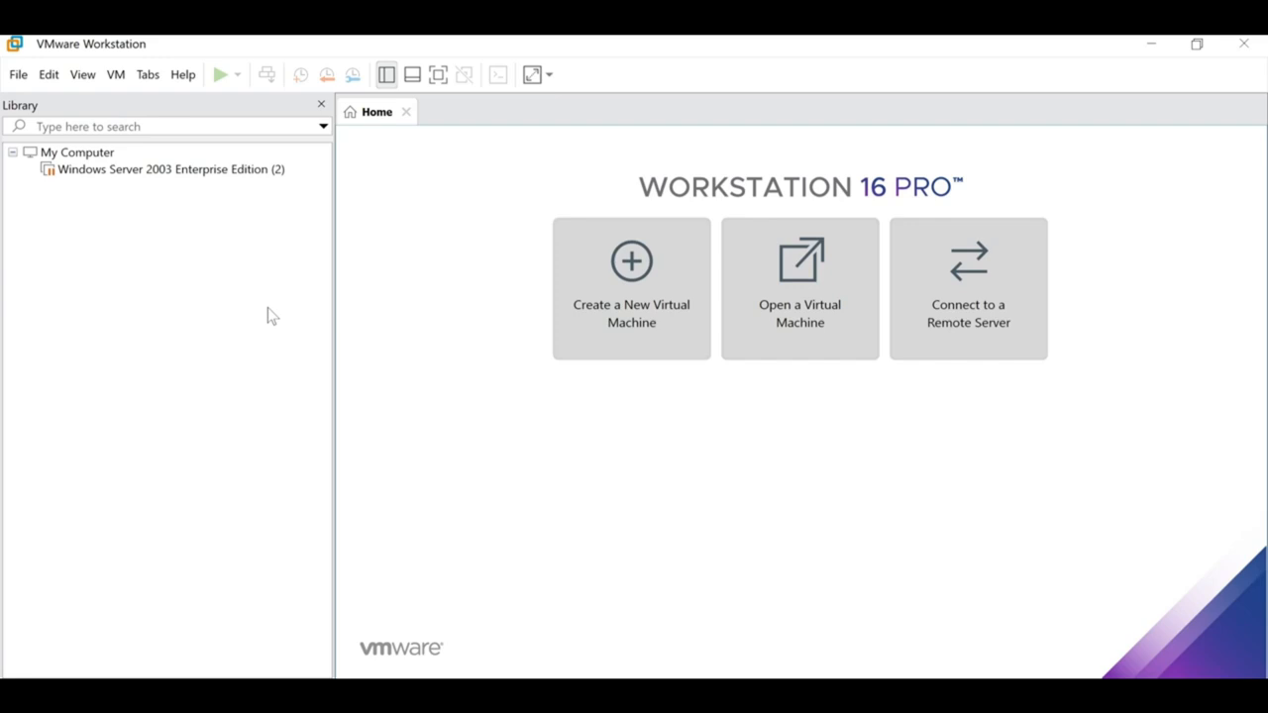
Remove the missing Windows Server 2003 machine from the library and begin Create a New Virtual Machine.
double_click(141, 169)
key("Return")
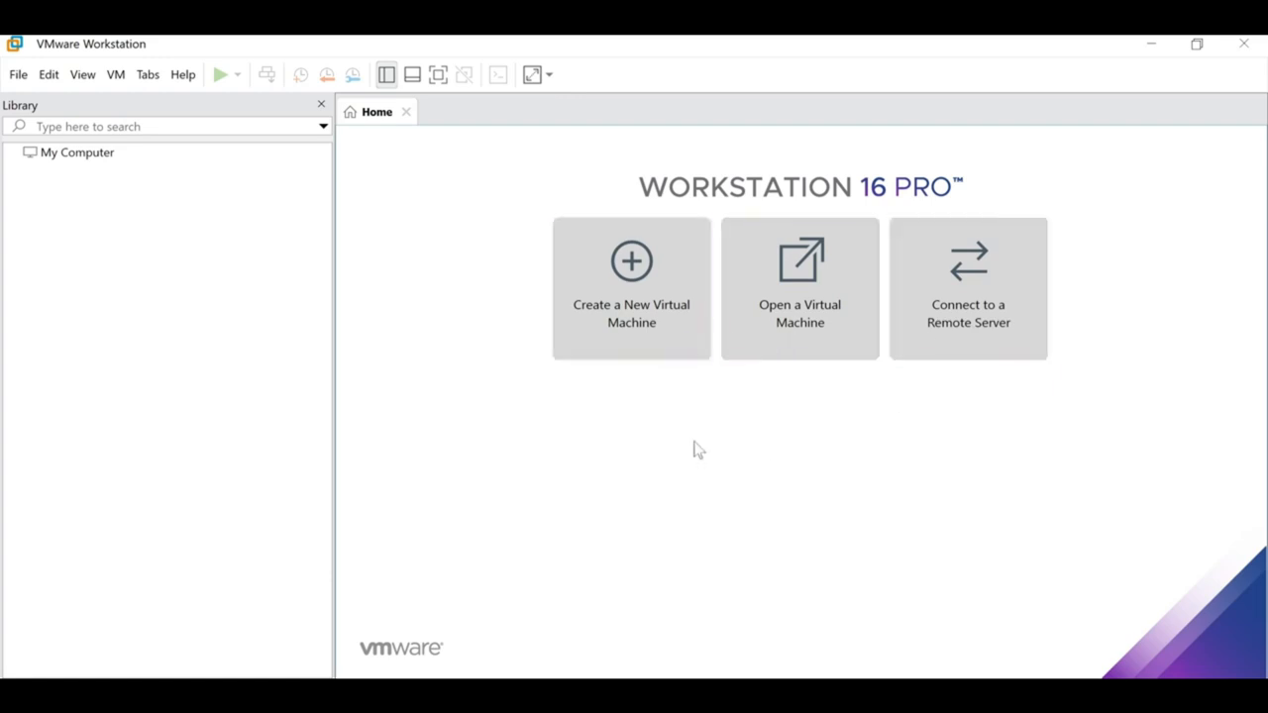
left_click(611, 328)
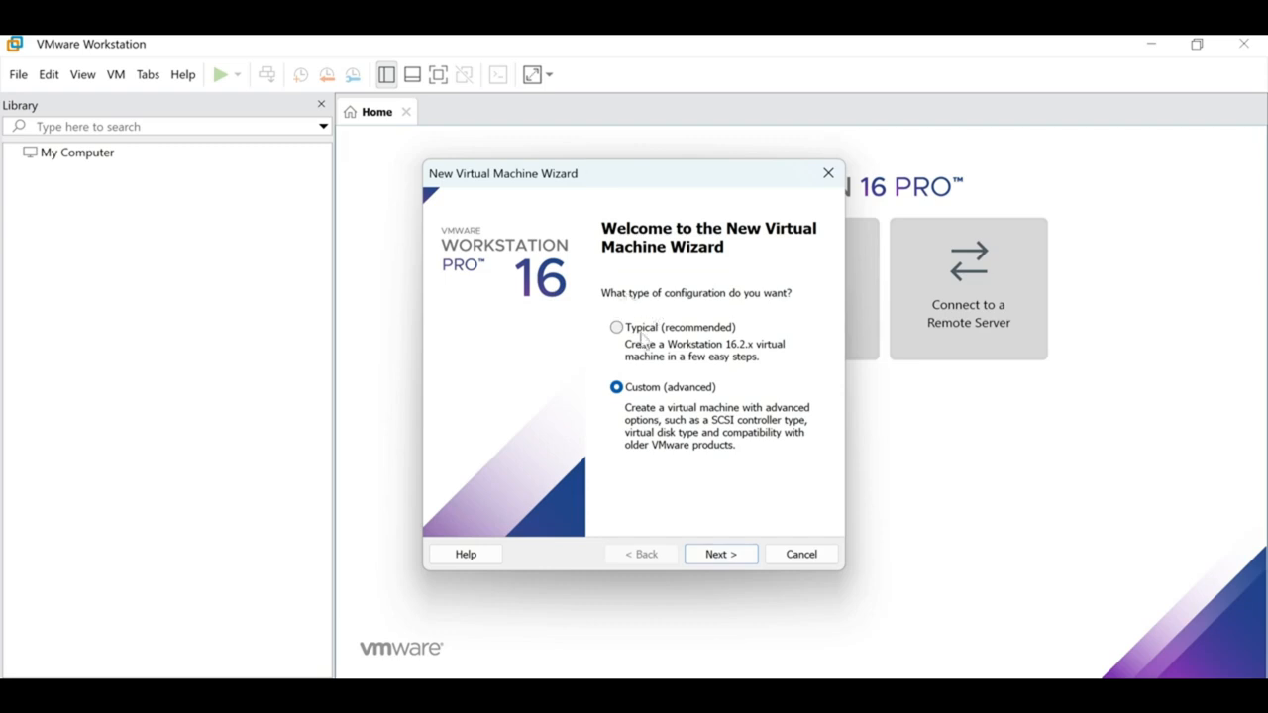
Choose Custom (advanced), keep default hardware compatibility, and install the OS later.
left_click(640, 329)
left_click(630, 388)
key("Return")
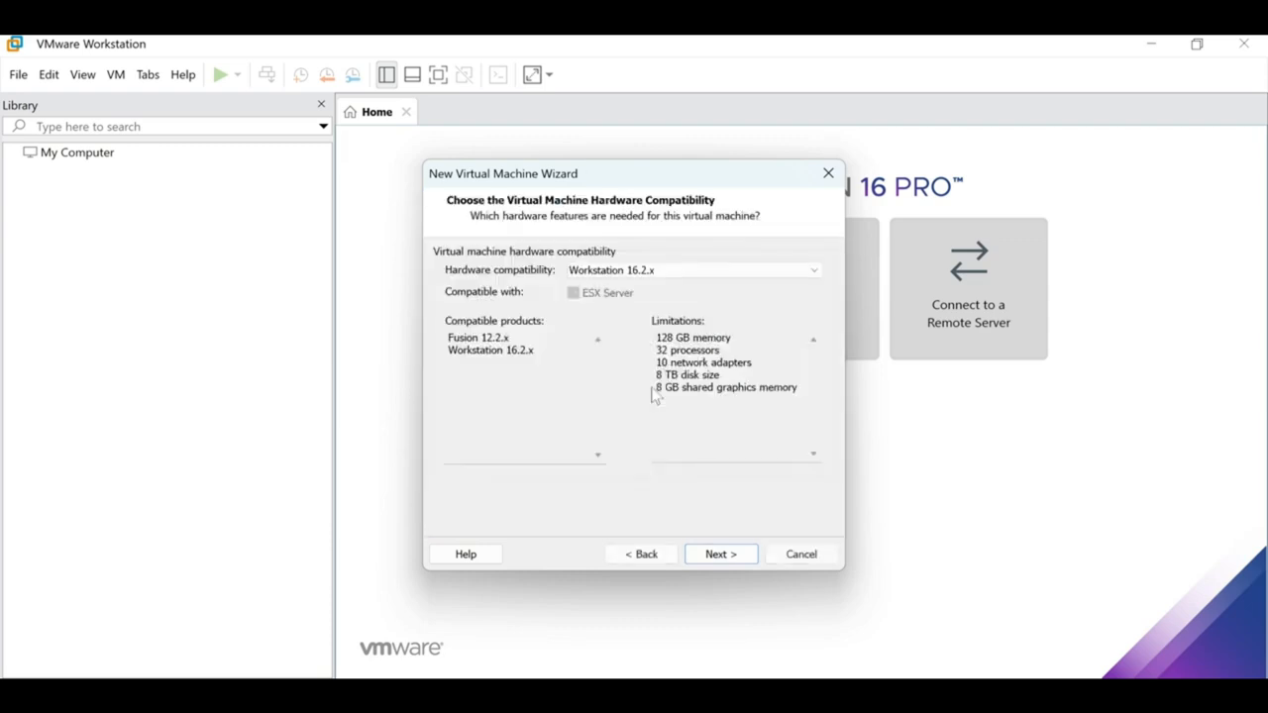
key("Return")
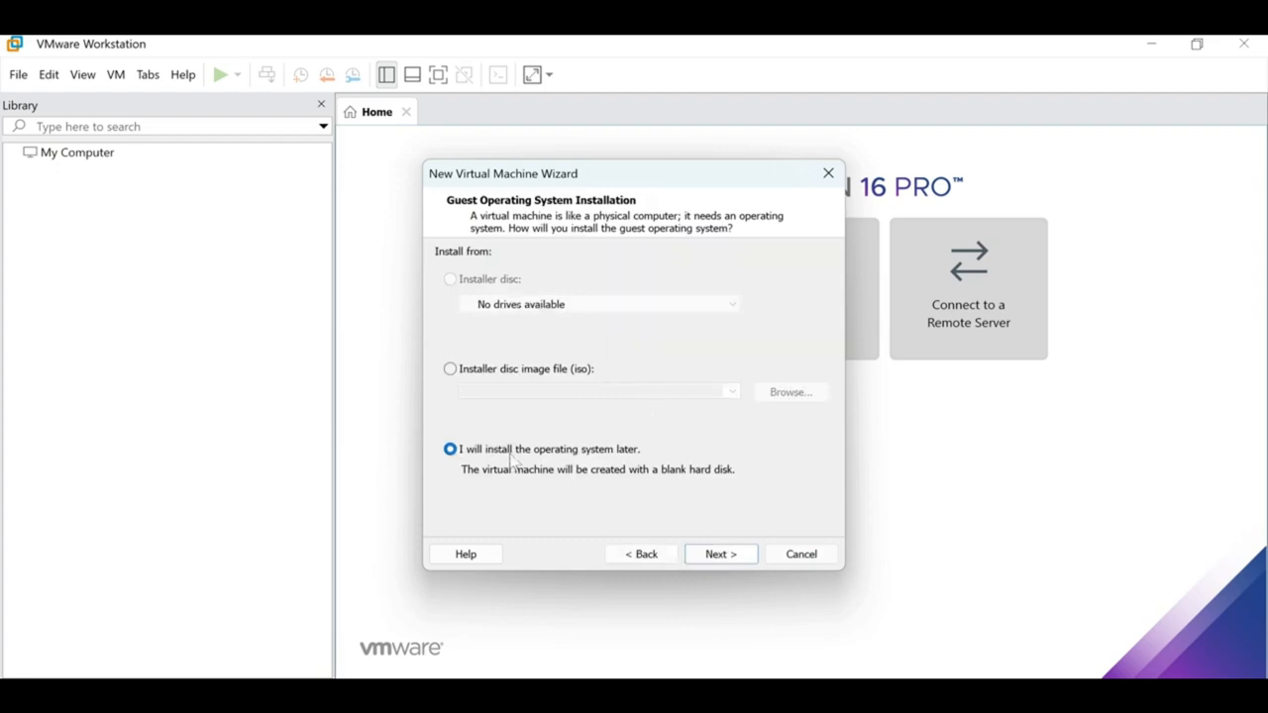
left_click(715, 554)
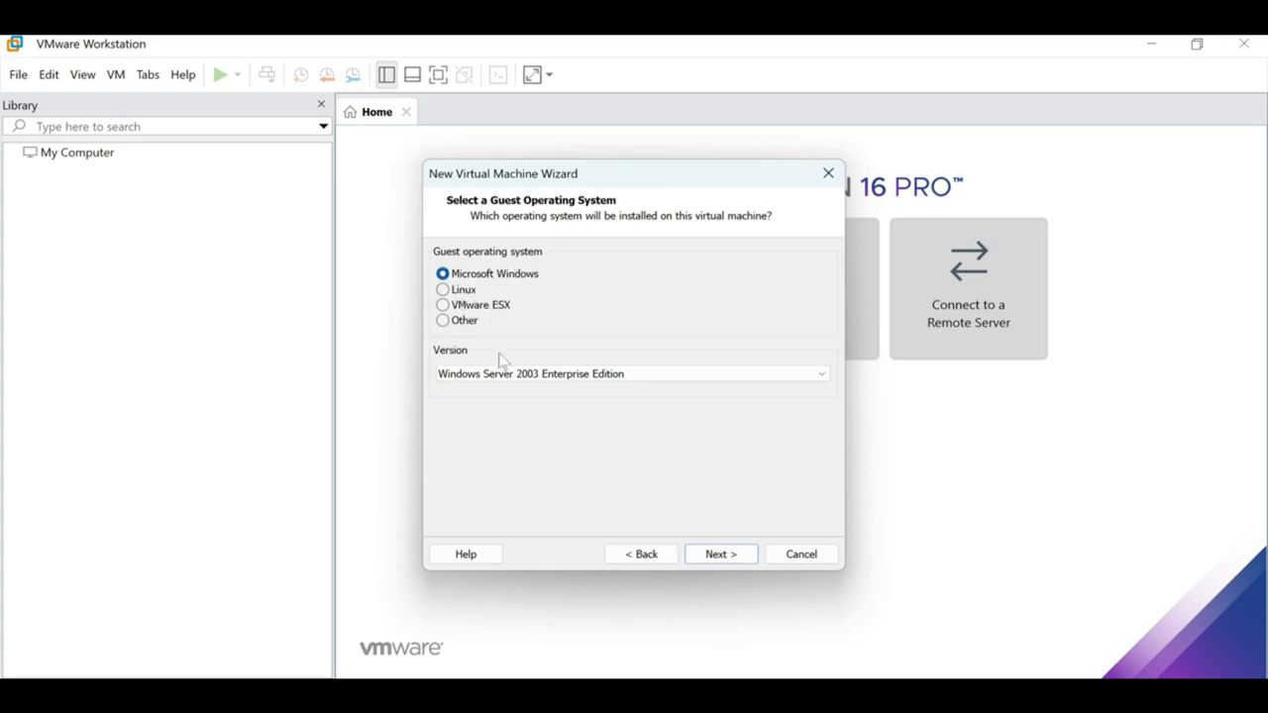
Set the guest version to Windows Server 2003 Standard Edition.
left_click(588, 374)
scroll(589, 375, "up", 2)
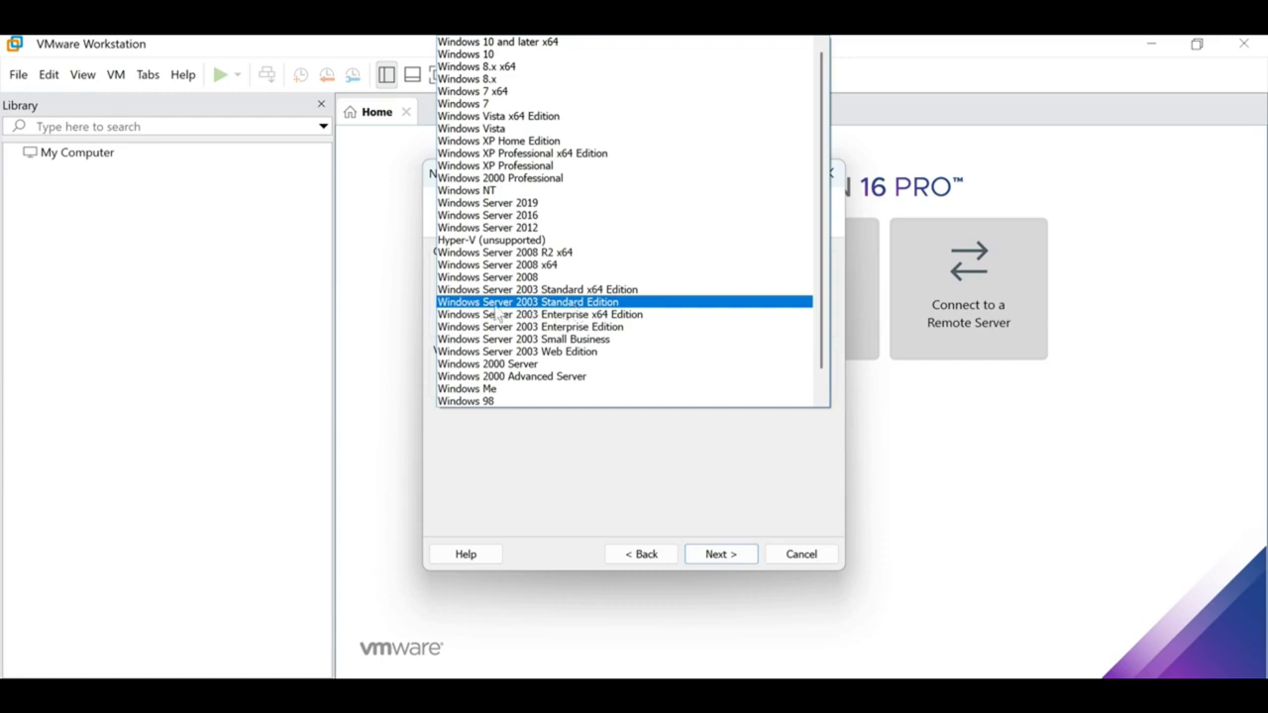
left_click(597, 306)
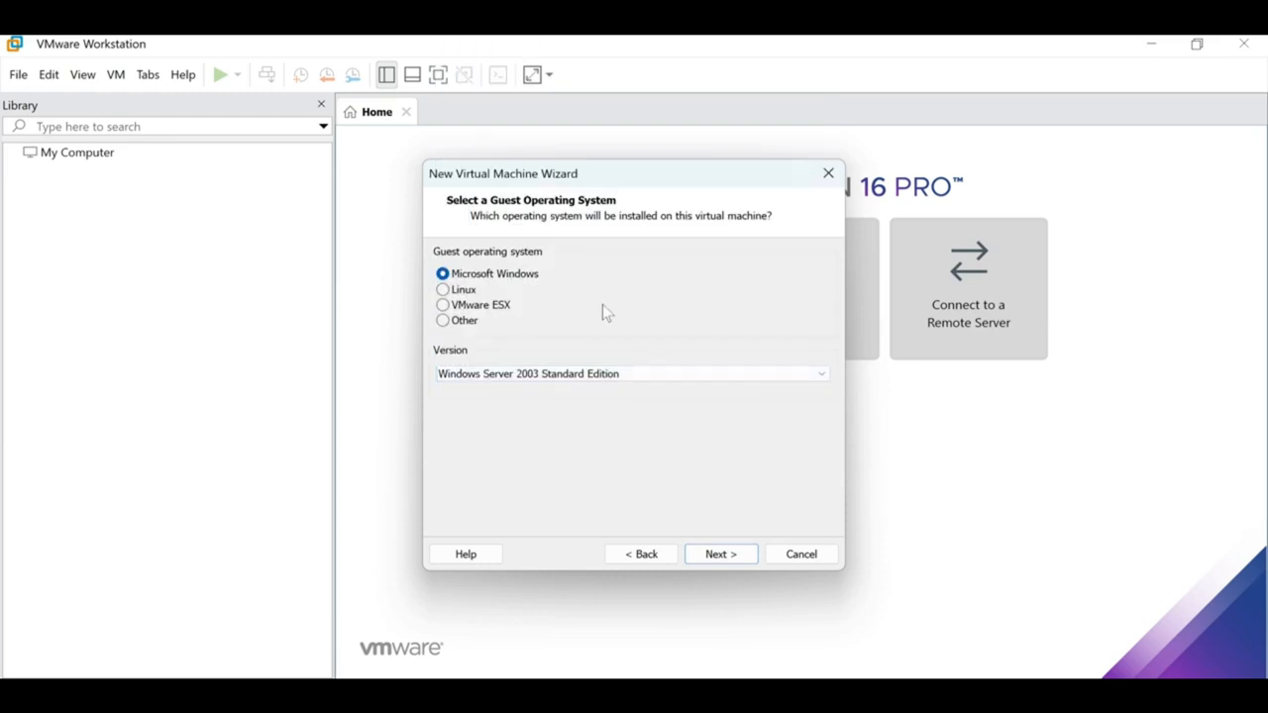
left_click(602, 377)
scroll(601, 380, "down", 1)
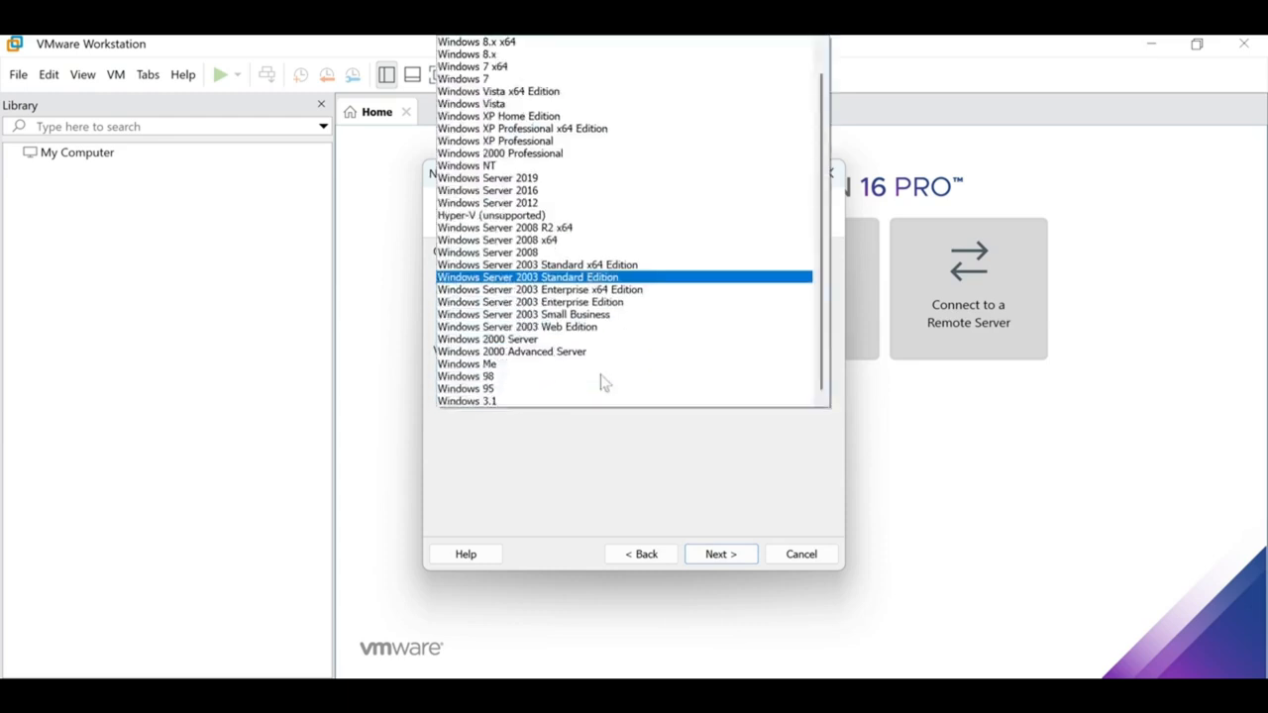
left_click(565, 303)
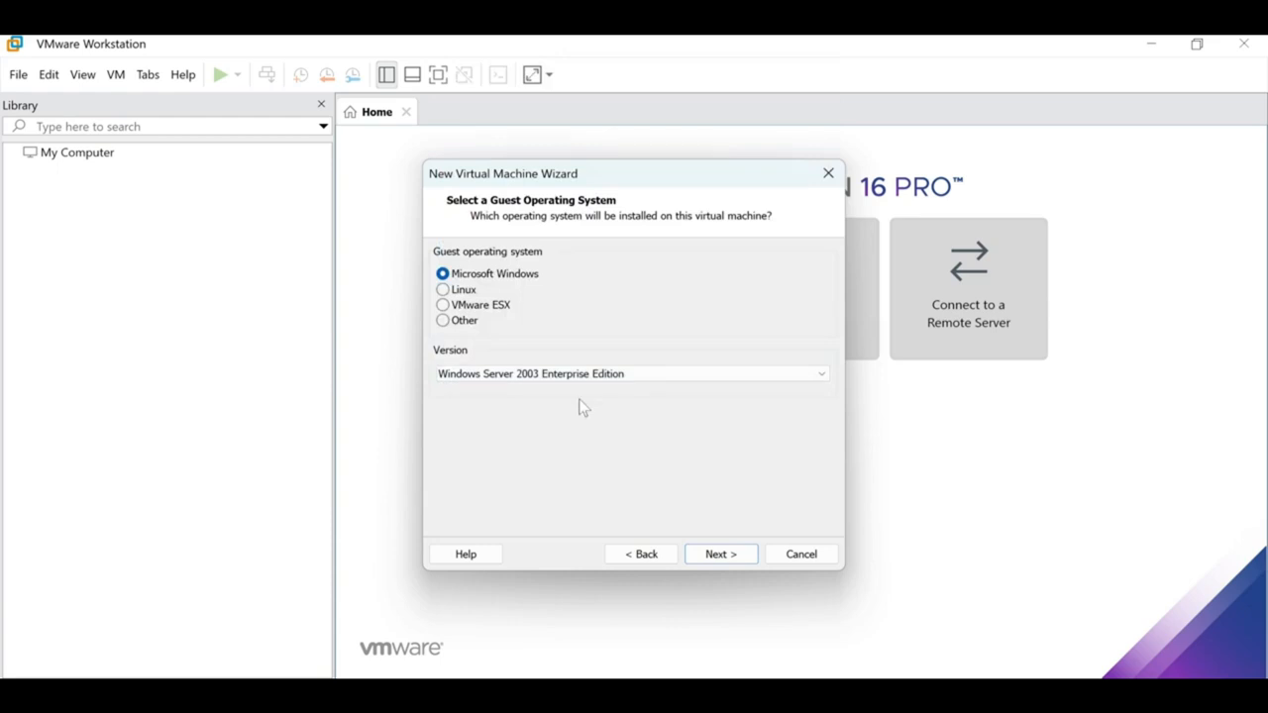
left_click(600, 379)
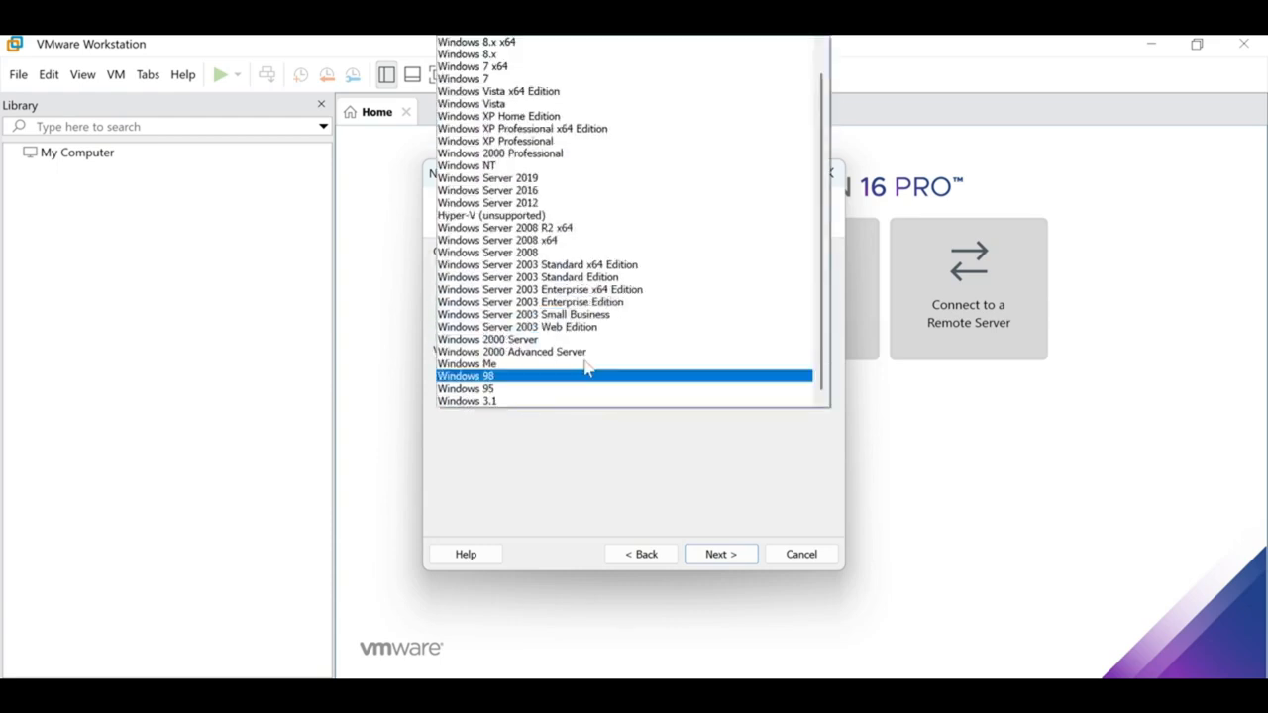
left_click(582, 279)
Keep the default name and processors and set memory to 2048 MB.
left_click(719, 555)
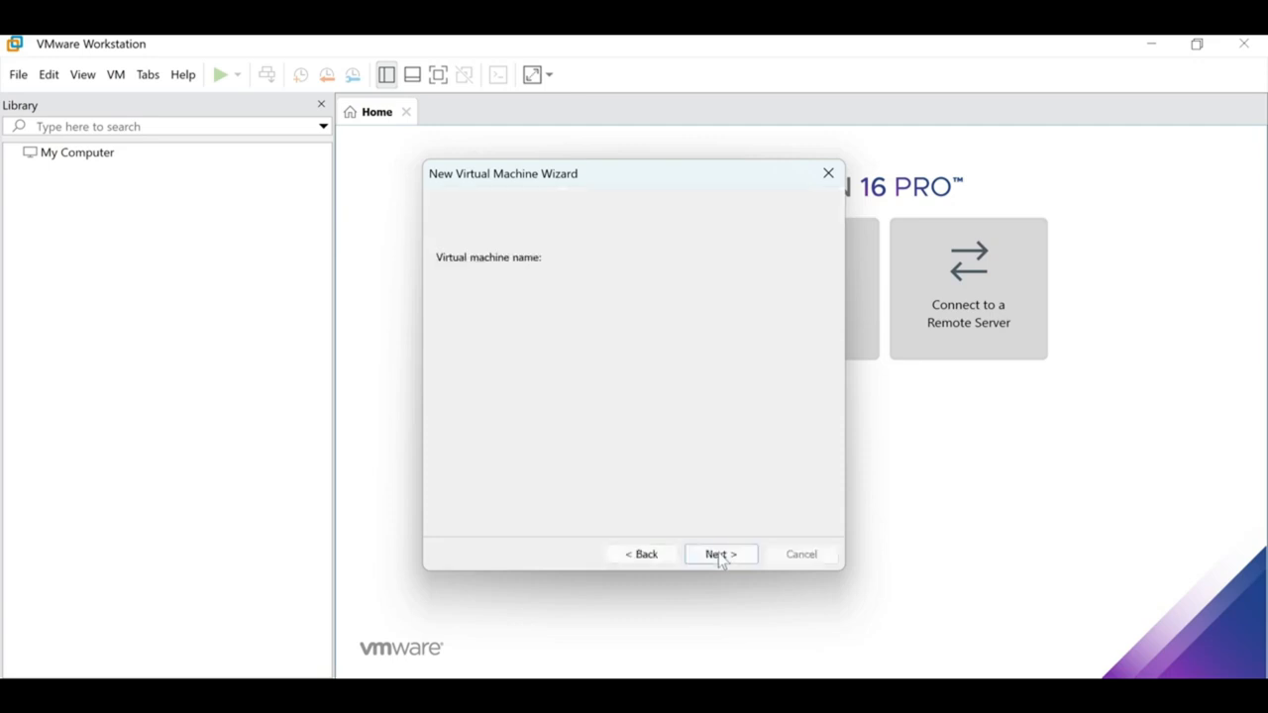
left_click(720, 556)
left_click(722, 556)
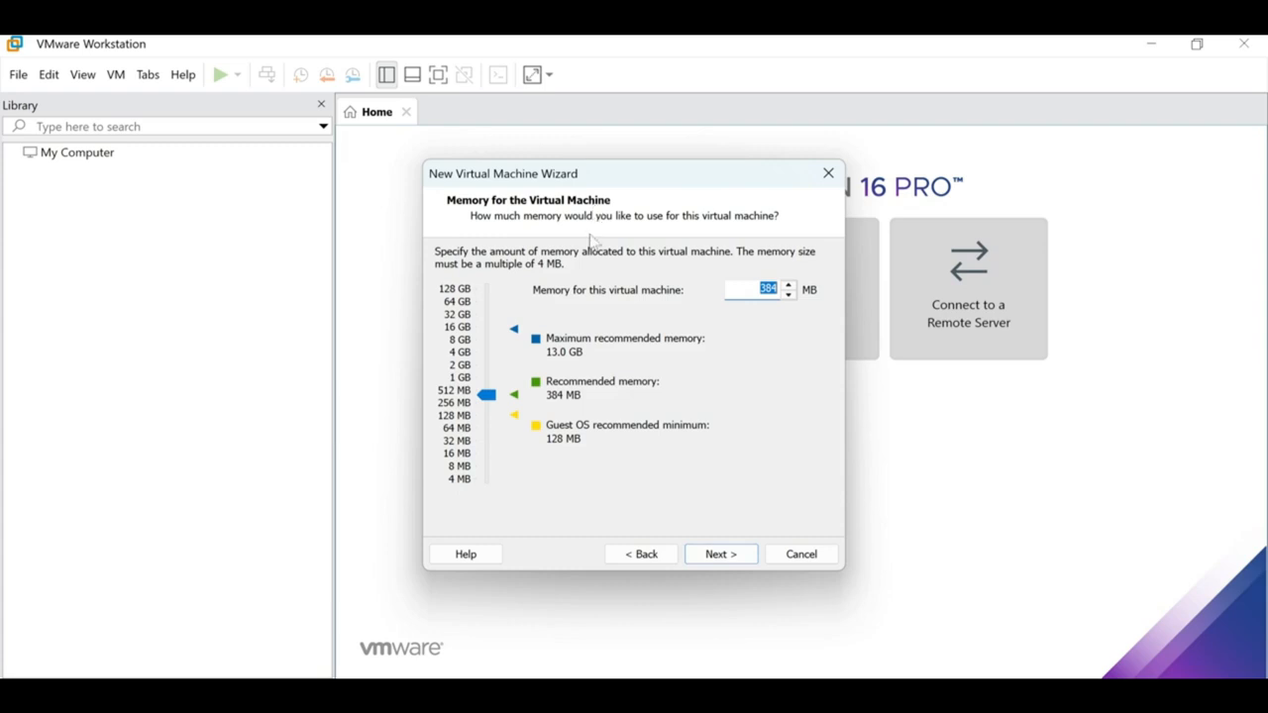
left_click(459, 366)
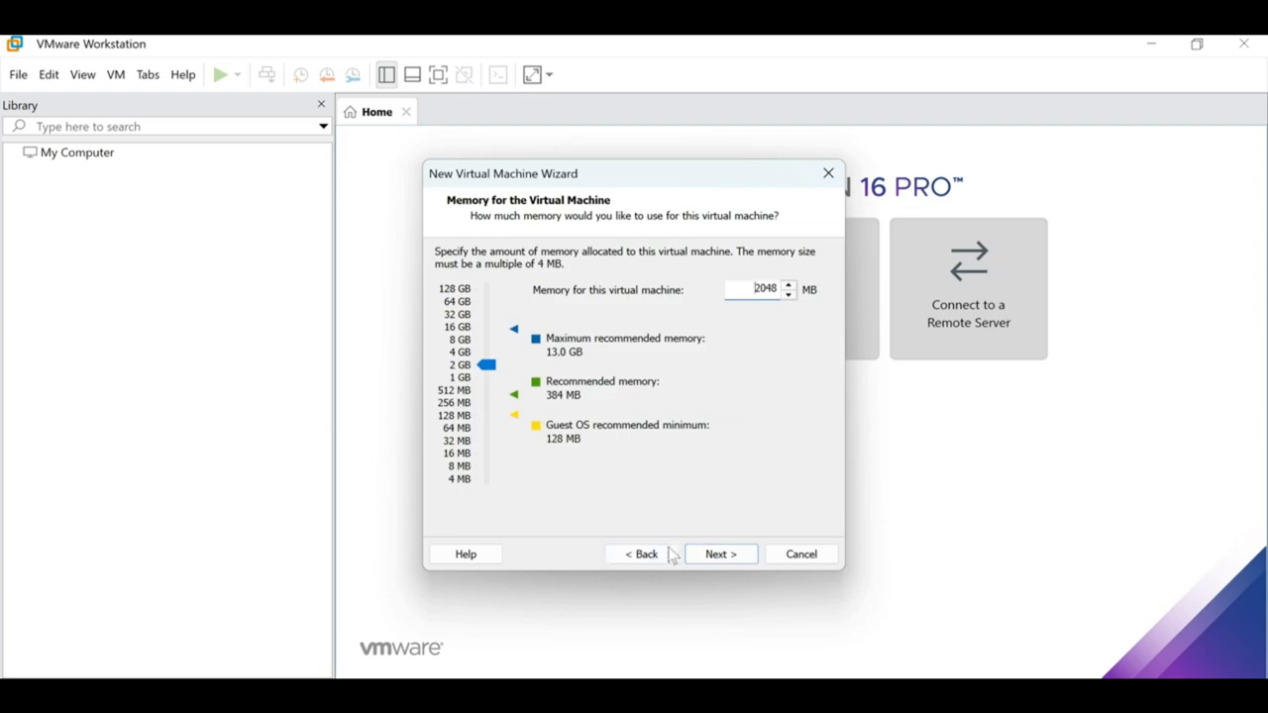
left_click(707, 558)
Use host-only networking and keep the LSI Logic controller and default disk type.
left_click(501, 385)
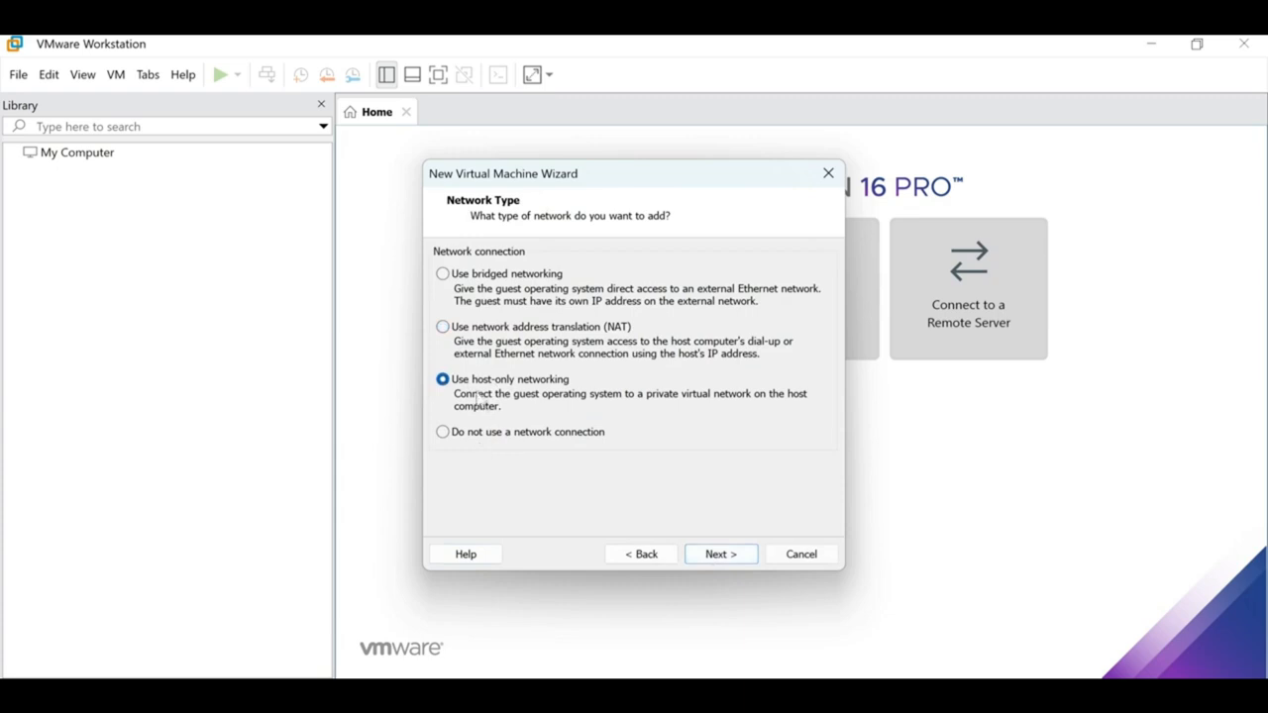
left_click(721, 558)
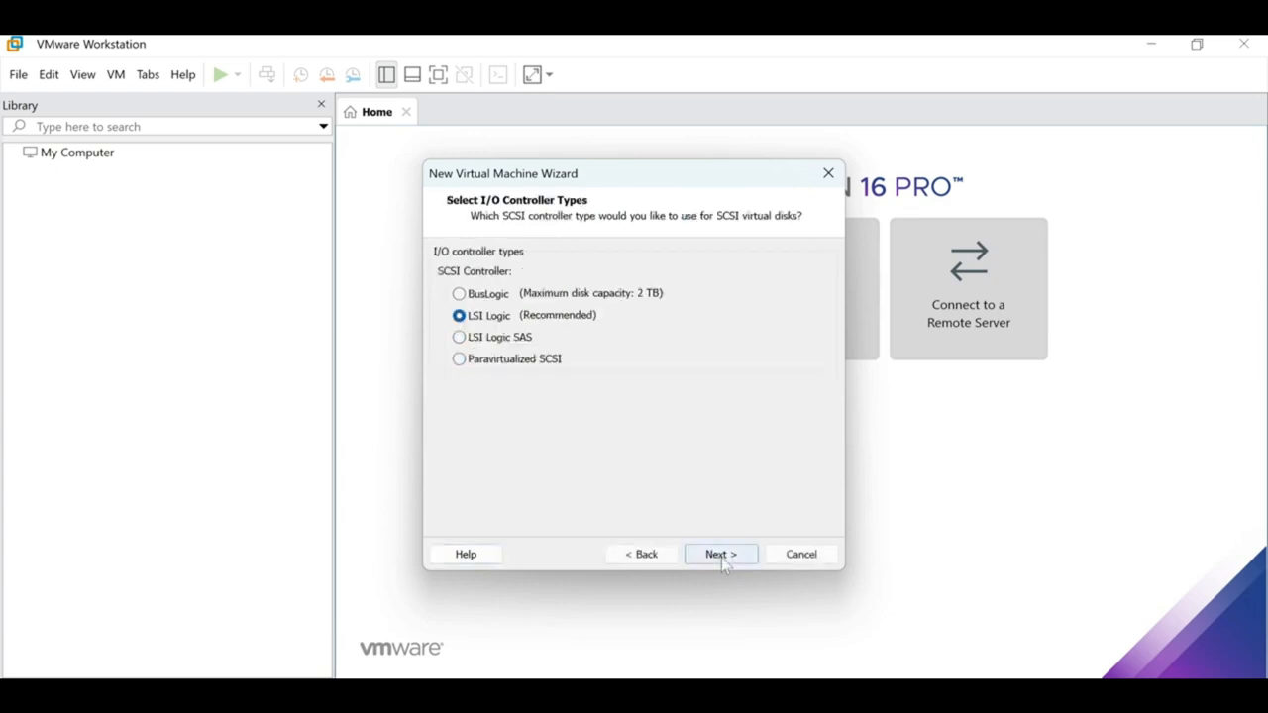
left_click(722, 555)
left_click(721, 555)
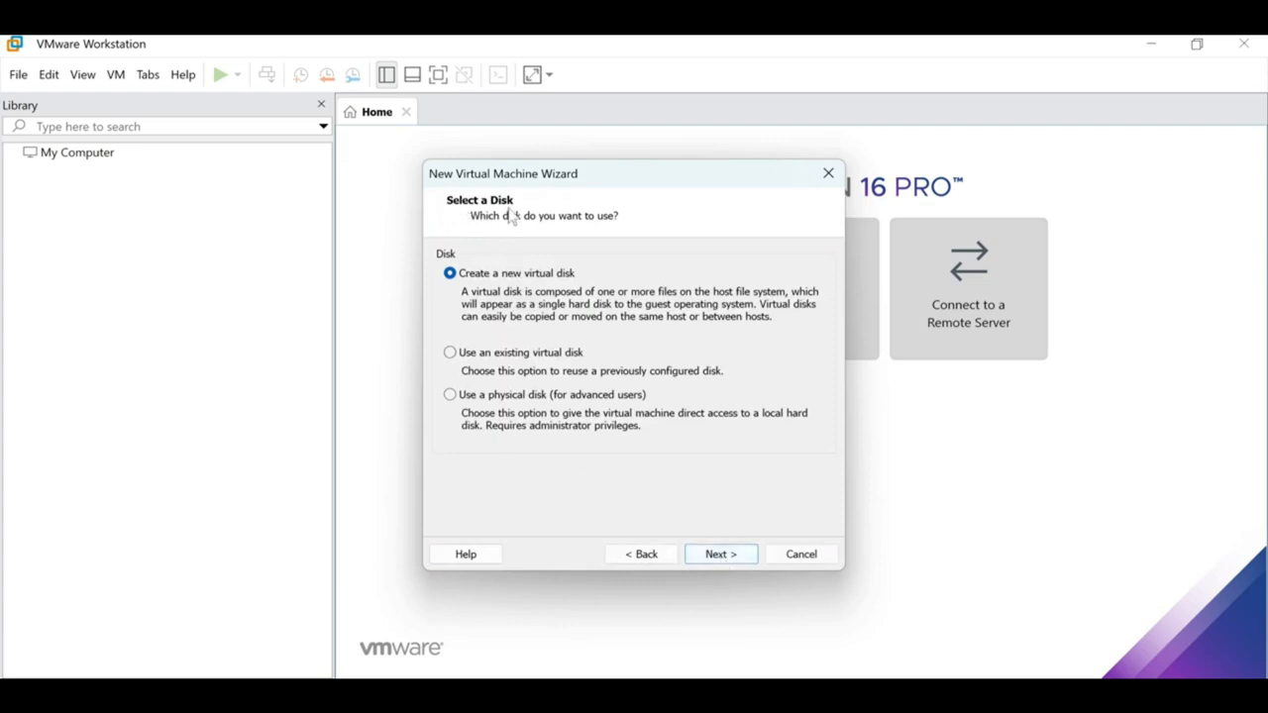
Use an existing virtual disk and pick ECC DMO SERVER.vmdk from D:\SAP 2025\SAP.
left_click(535, 363)
left_click(726, 560)
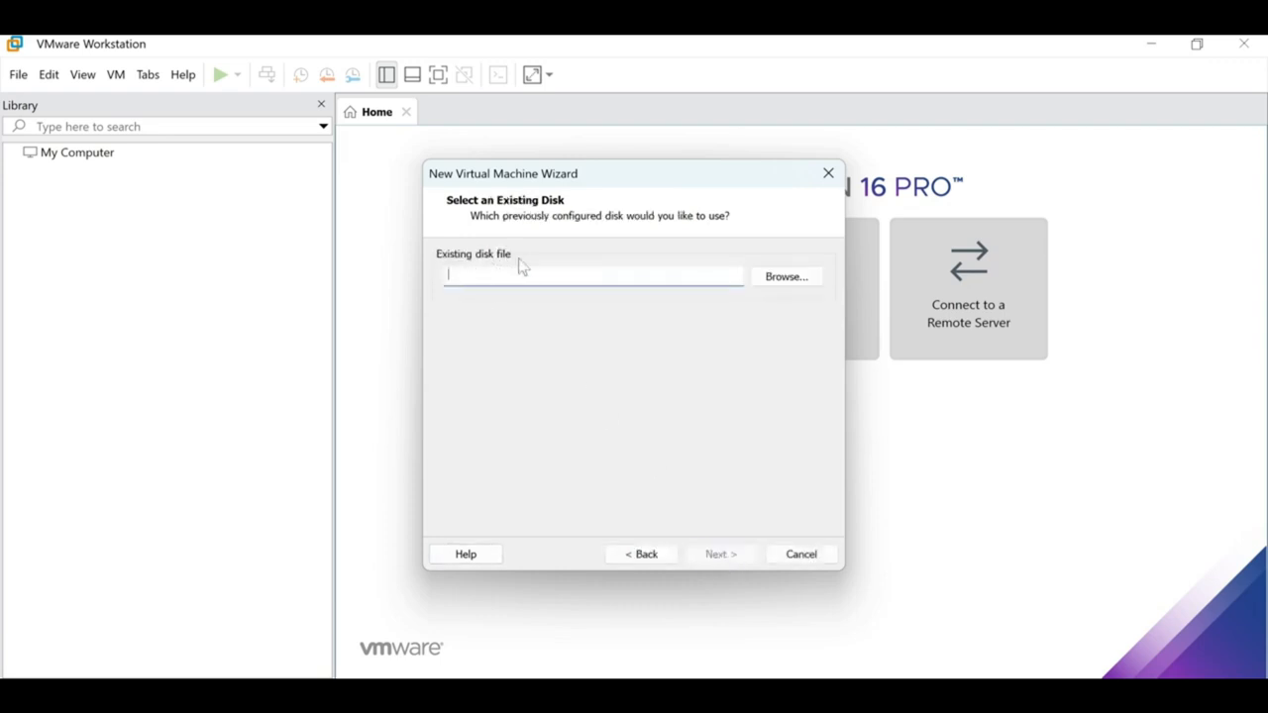
left_click(786, 279)
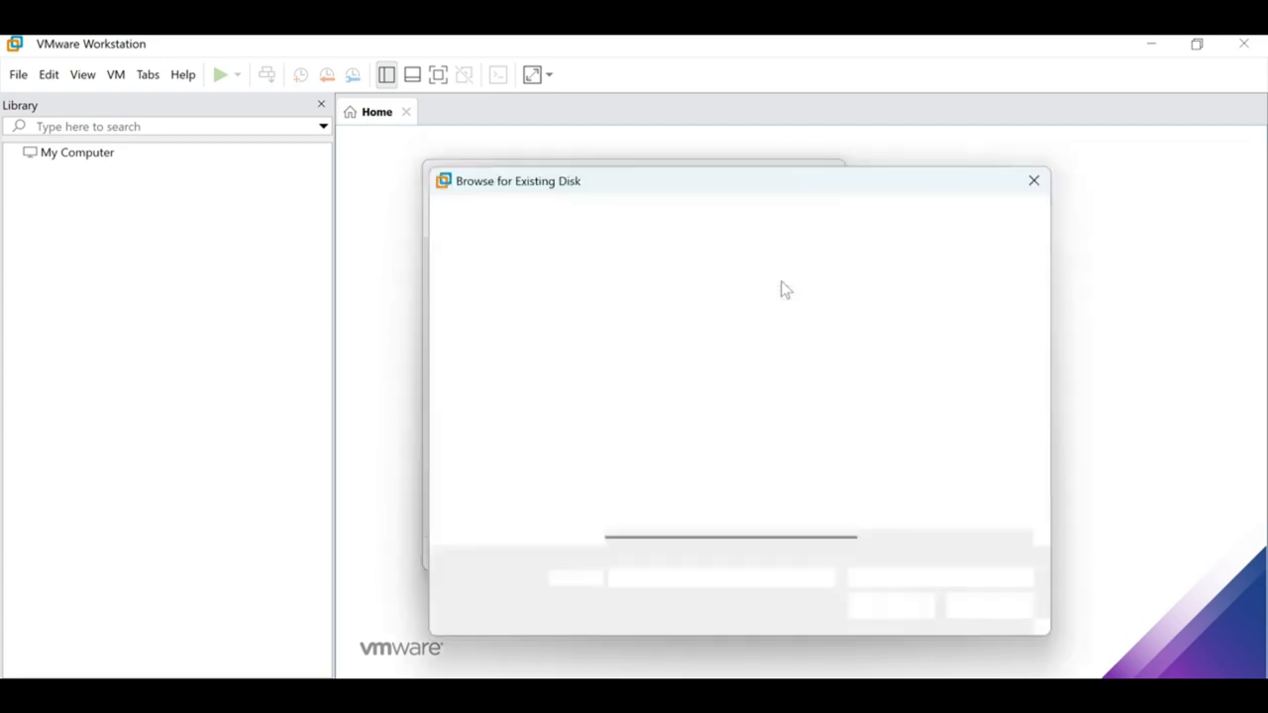
scroll(516, 510, "down", 5)
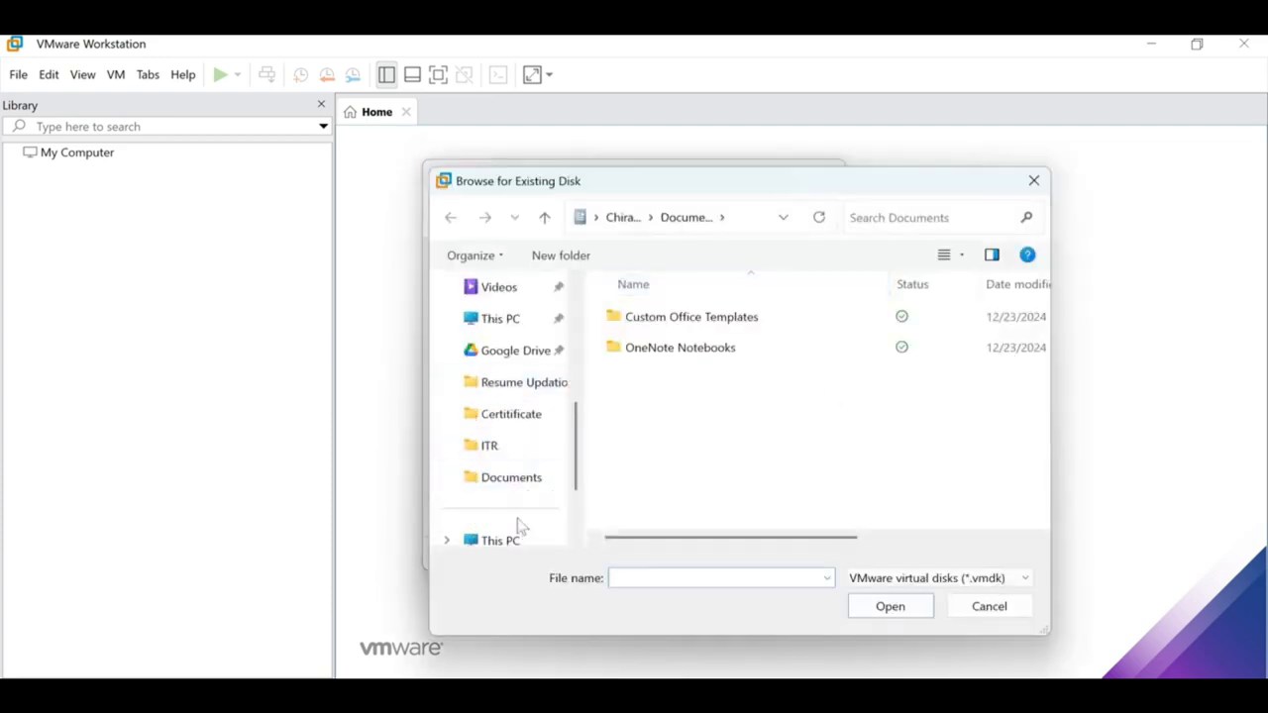
left_click(513, 453)
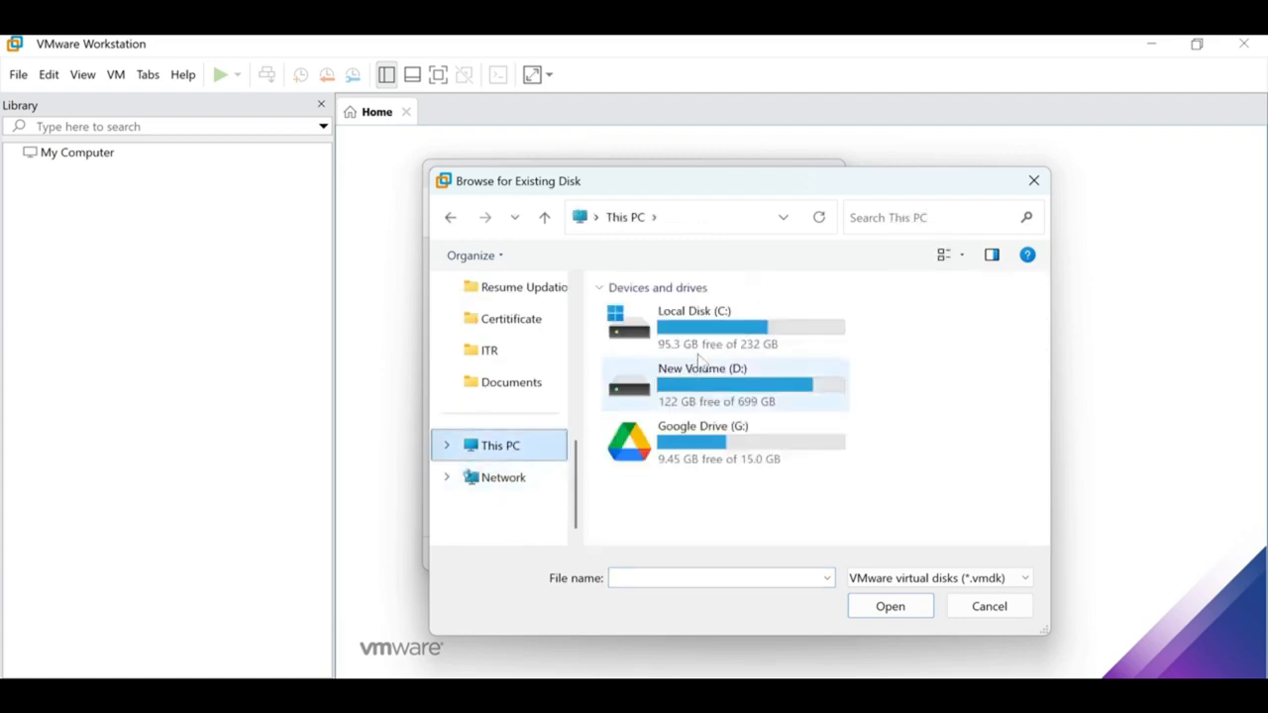
double_click(805, 388)
double_click(680, 331)
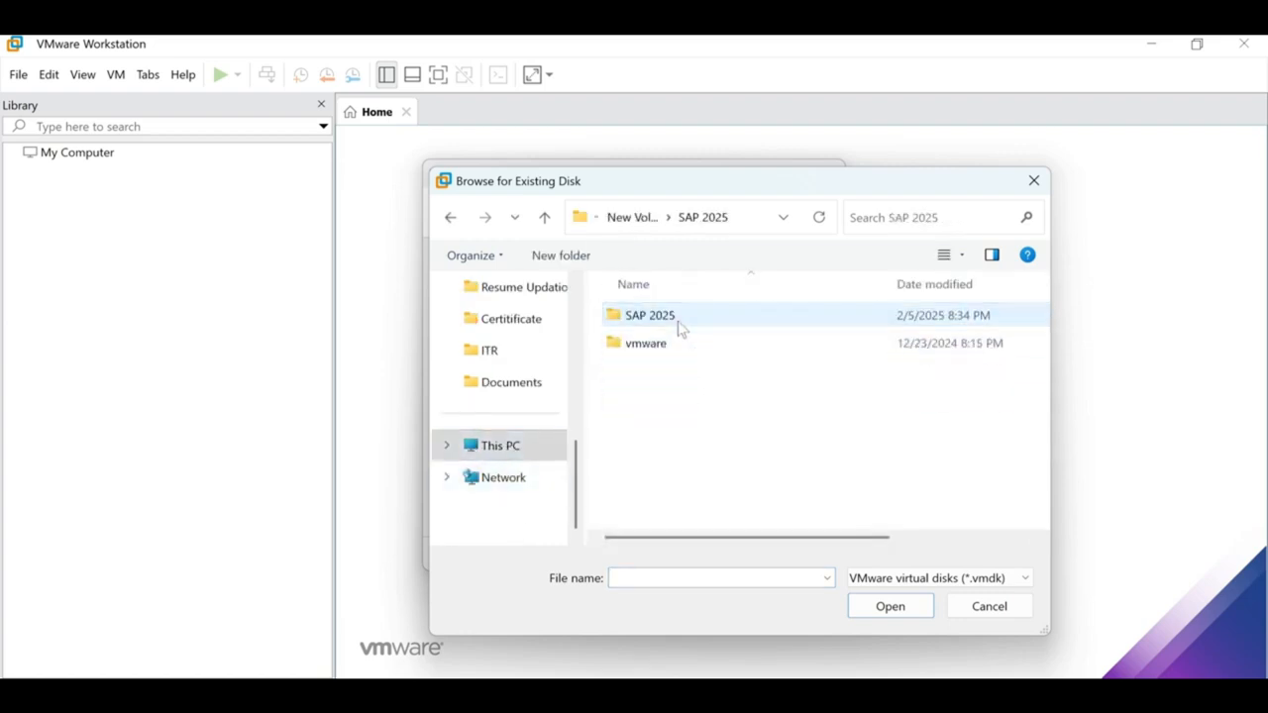
double_click(680, 330)
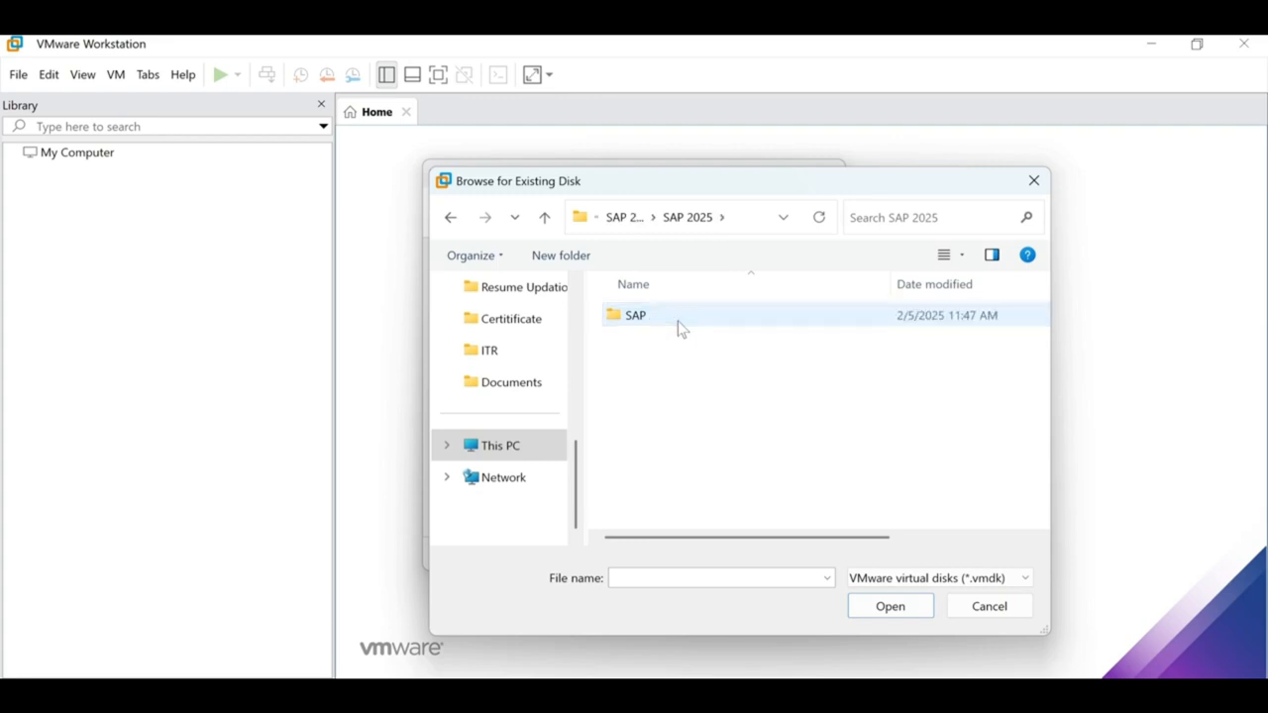
double_click(680, 330)
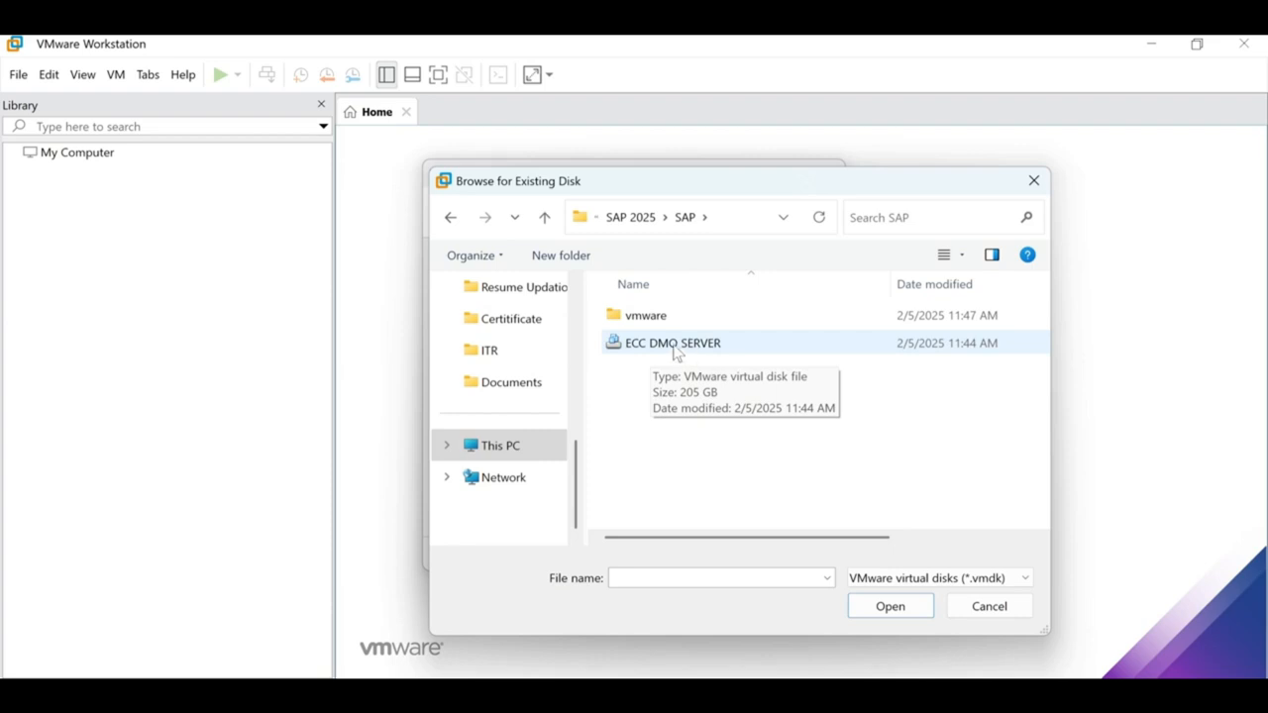
double_click(678, 347)
Keep the disk's existing format and finish creating the virtual machine.
left_click(721, 555)
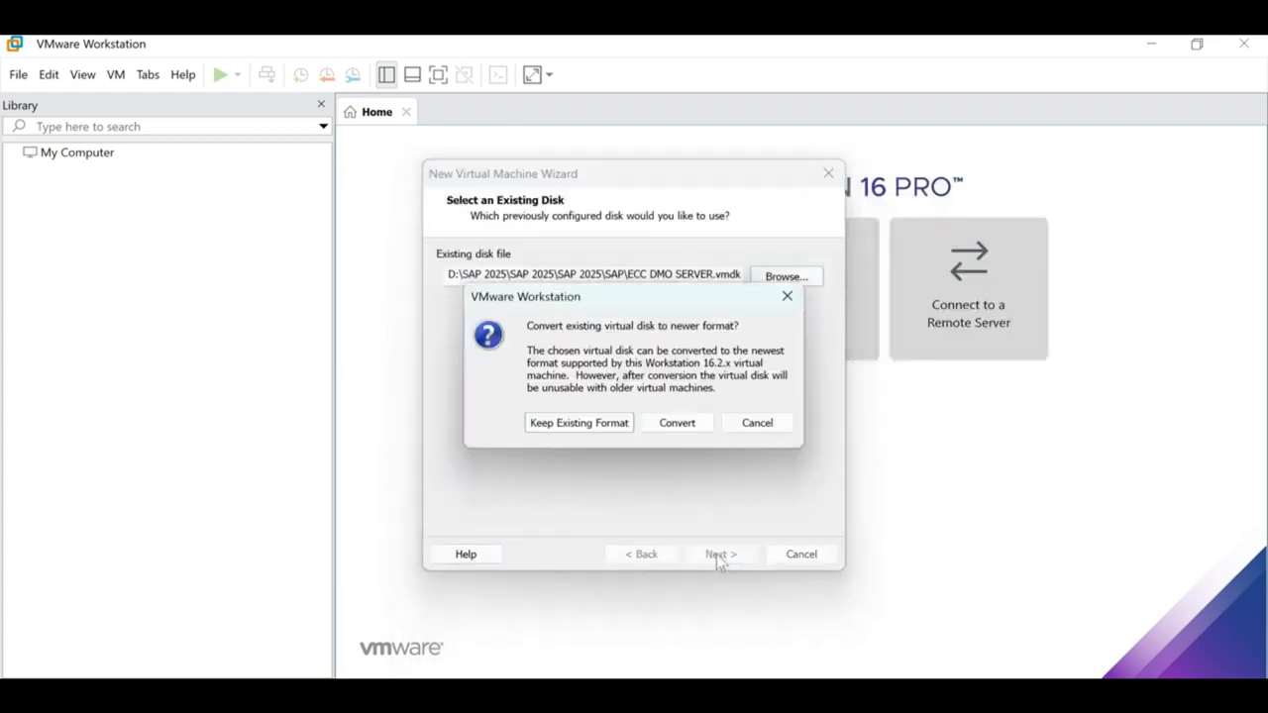
left_click(593, 424)
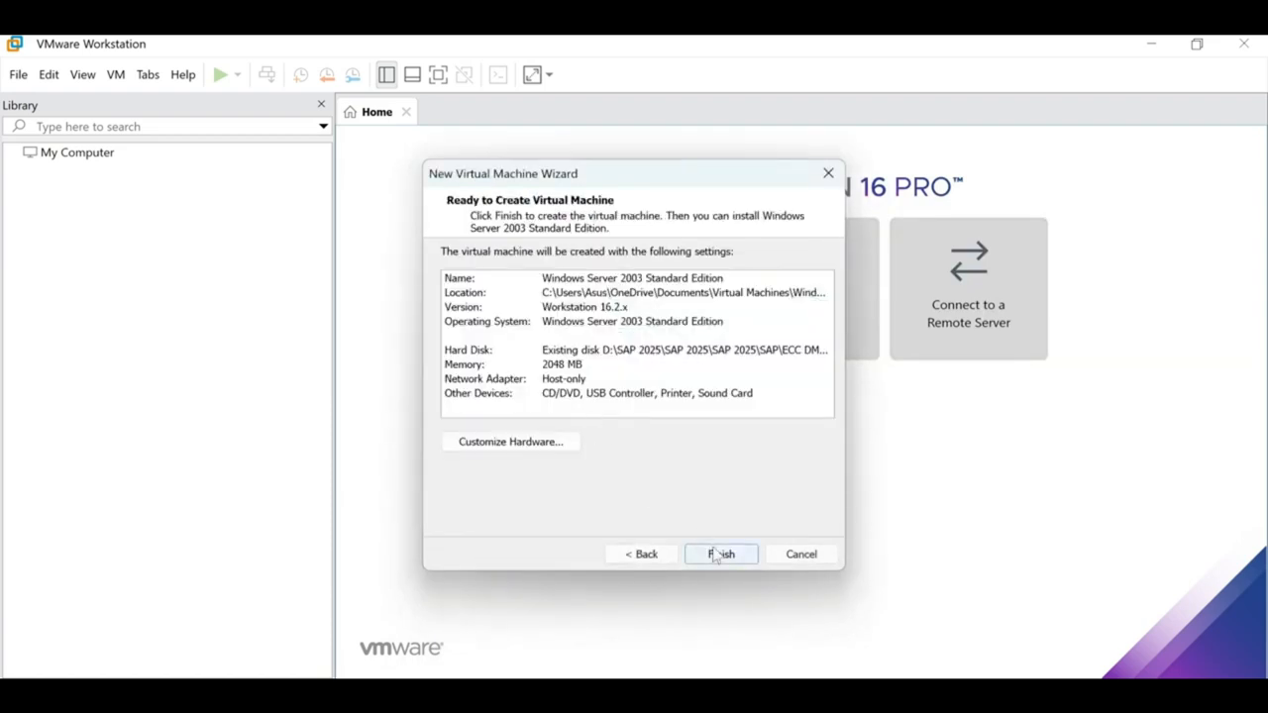
left_click(716, 555)
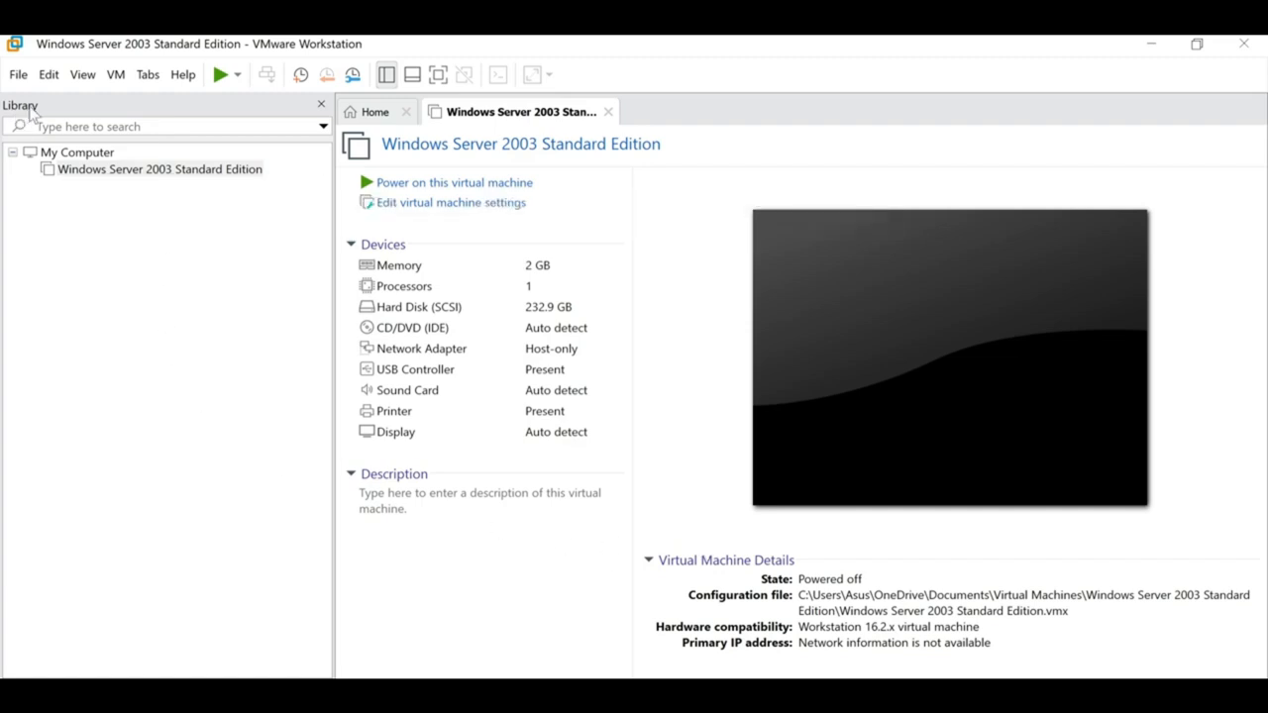
Open the Windows Server 2003 Standard Edition VM's summary page from the Library.
left_click(74, 171)
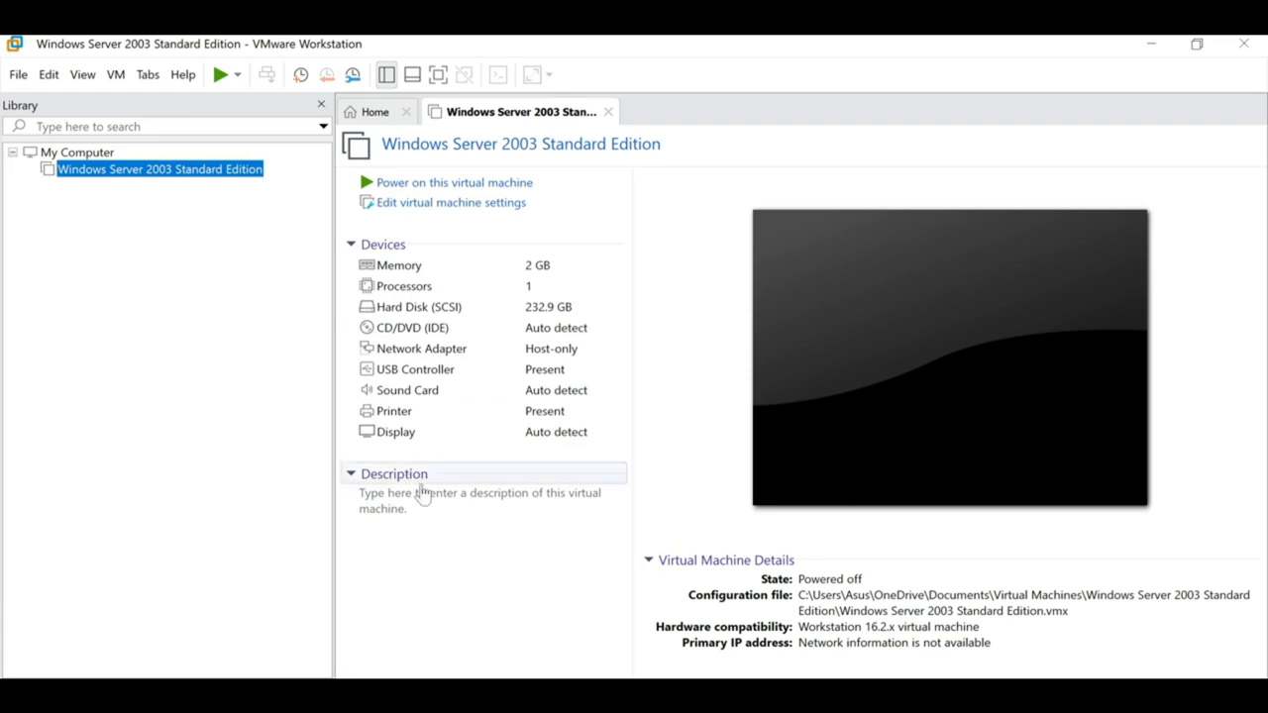
left_click(388, 117)
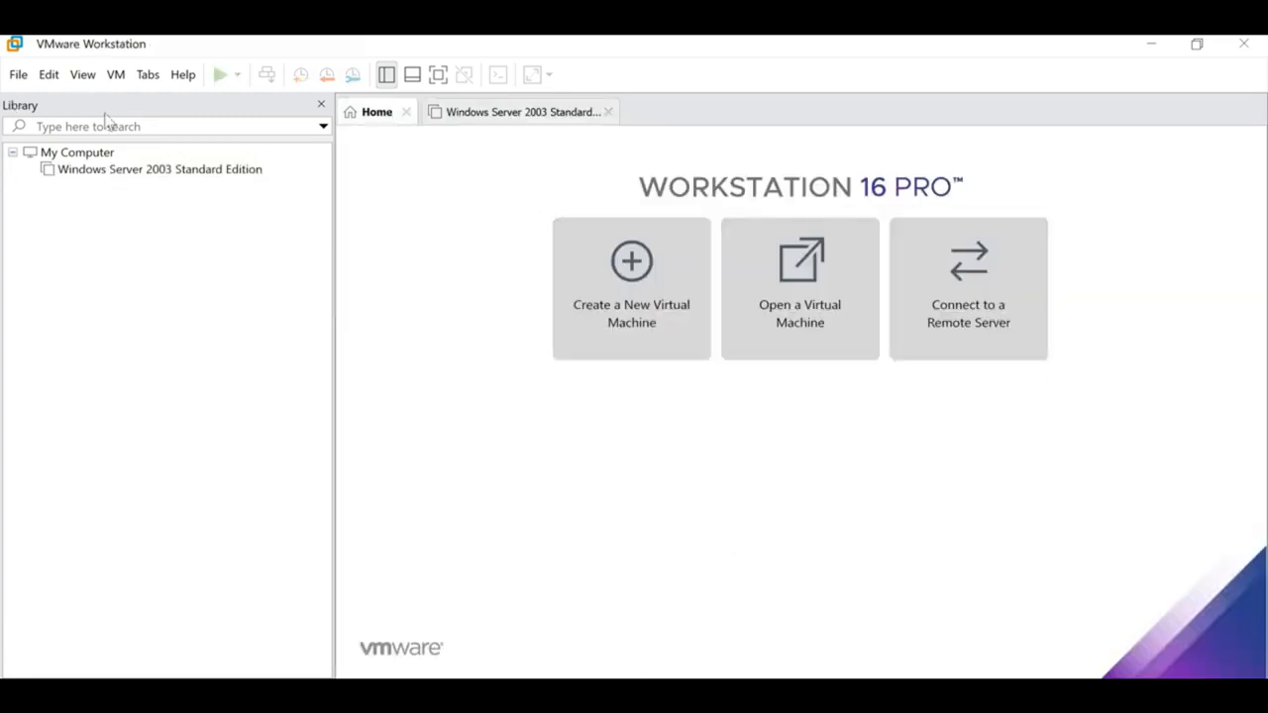
left_click(592, 323)
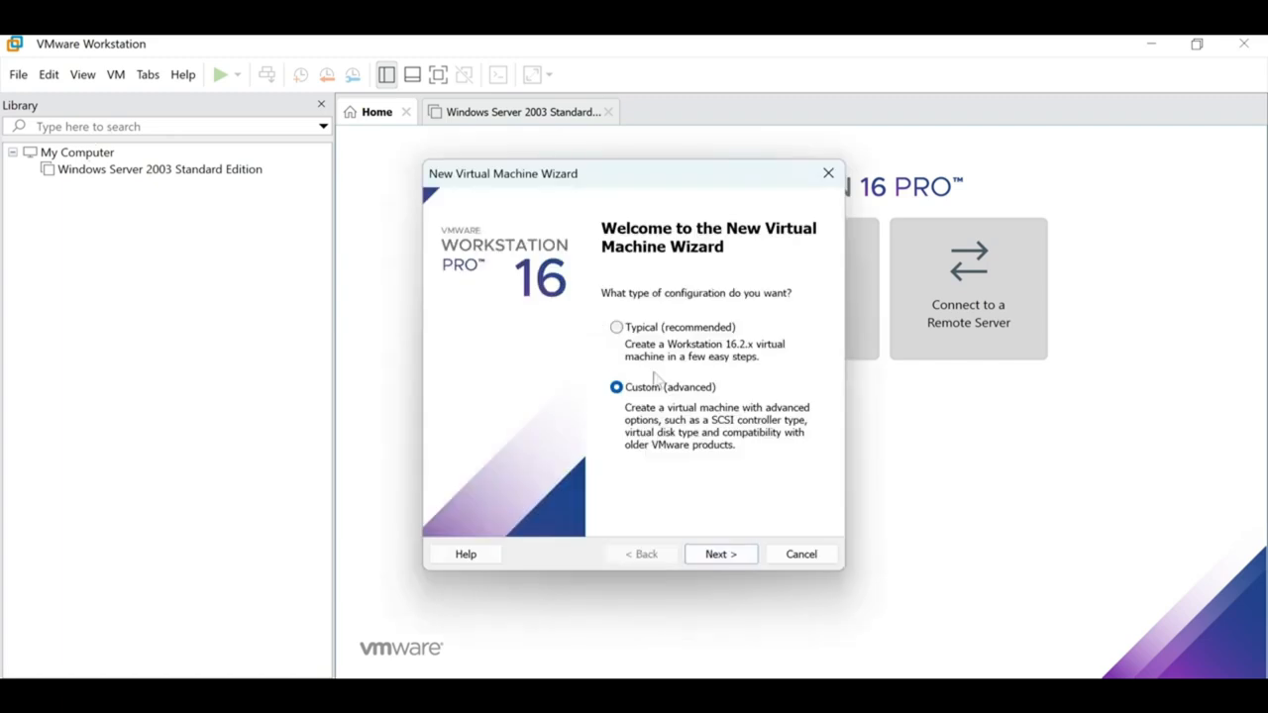
left_click(788, 559)
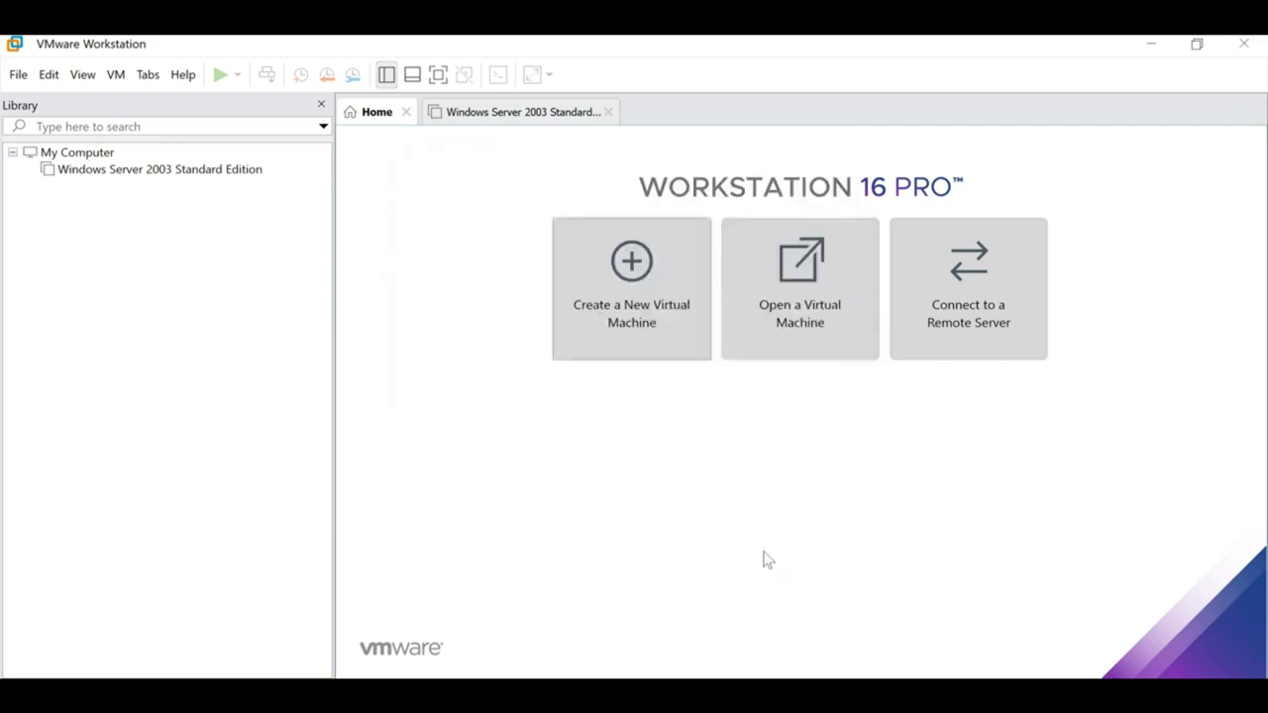
left_click(148, 170)
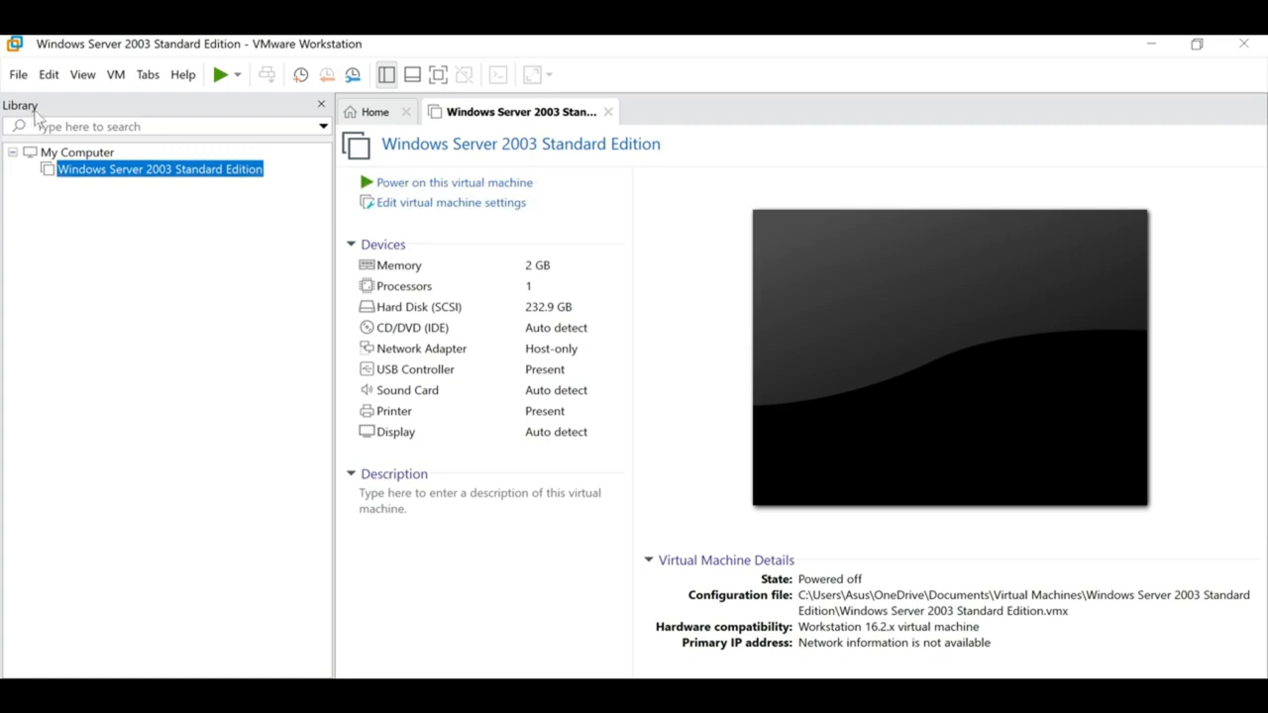
left_click(322, 104)
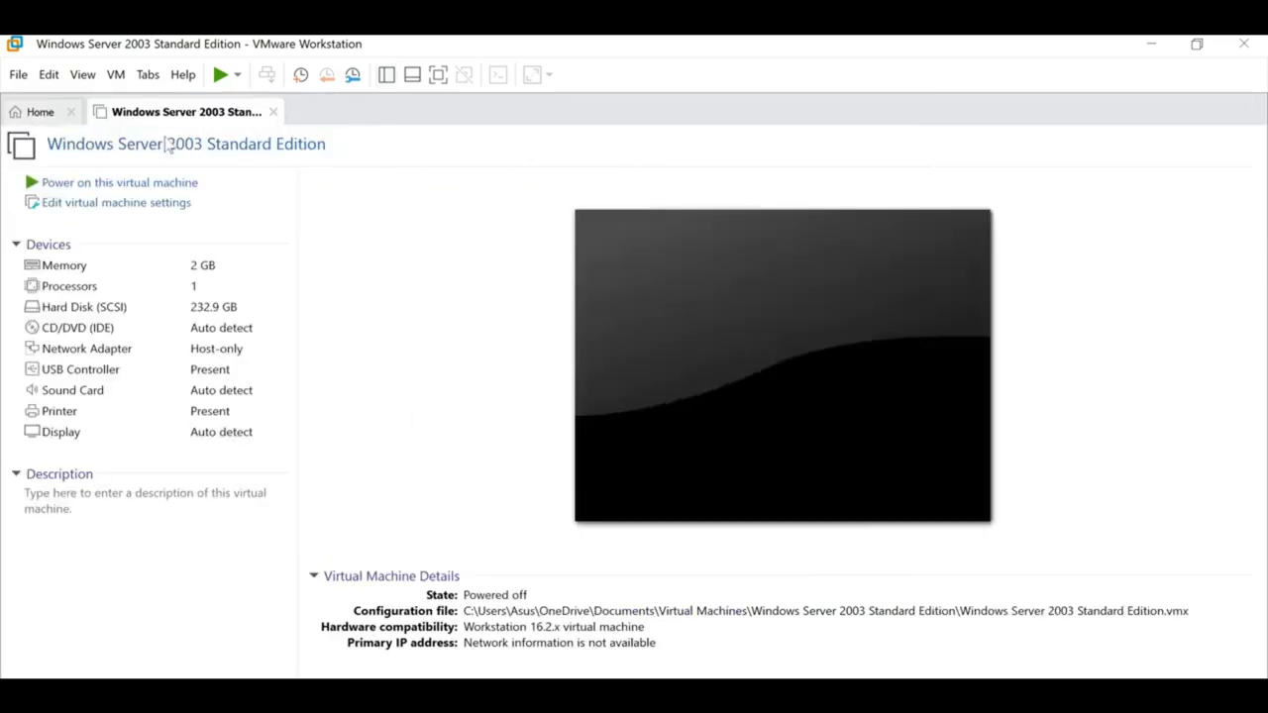
left_click(386, 76)
left_click(247, 172)
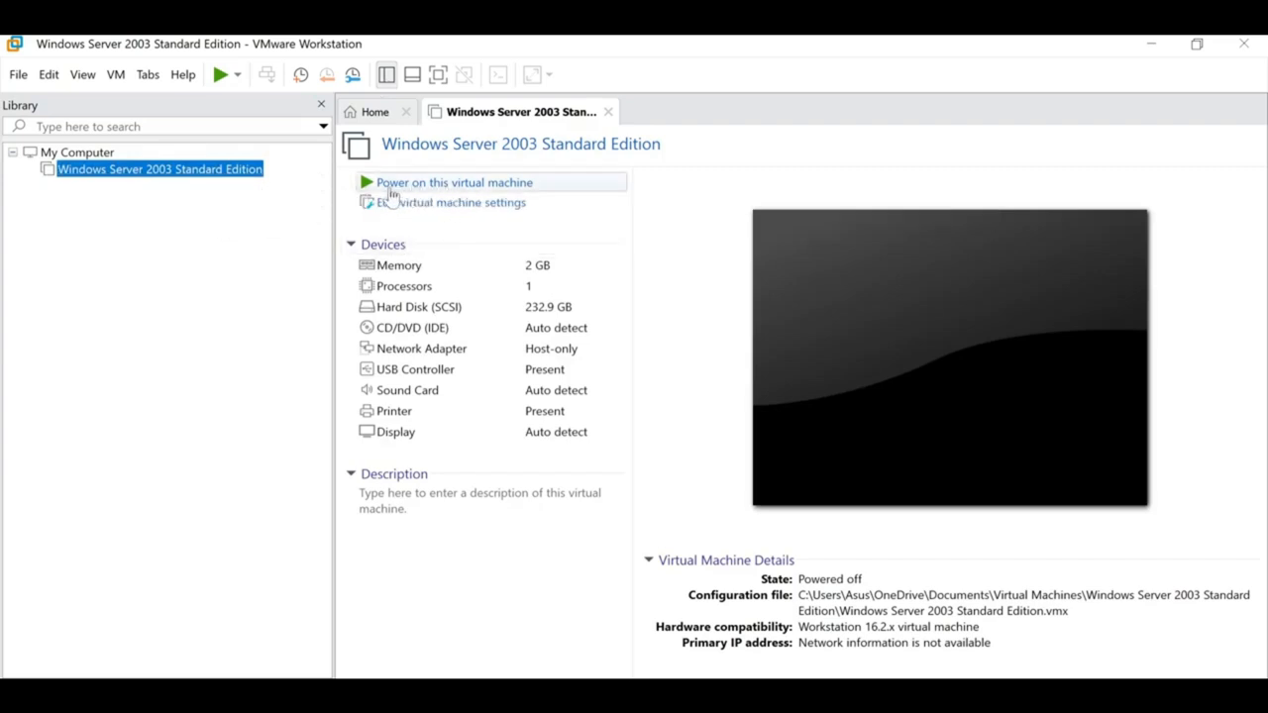
Power on the VM, declining the ide1:0 CD prompt and dismissing the Service Control Manager warning.
left_click(510, 183)
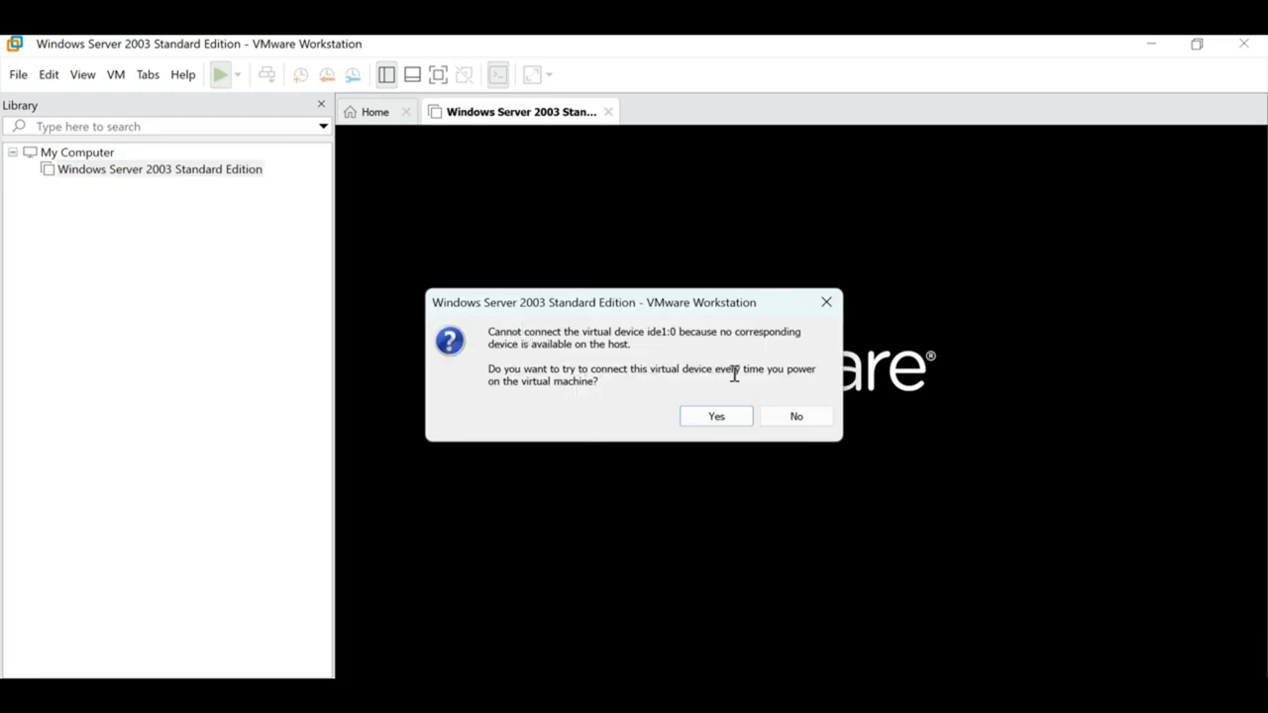
left_click(810, 420)
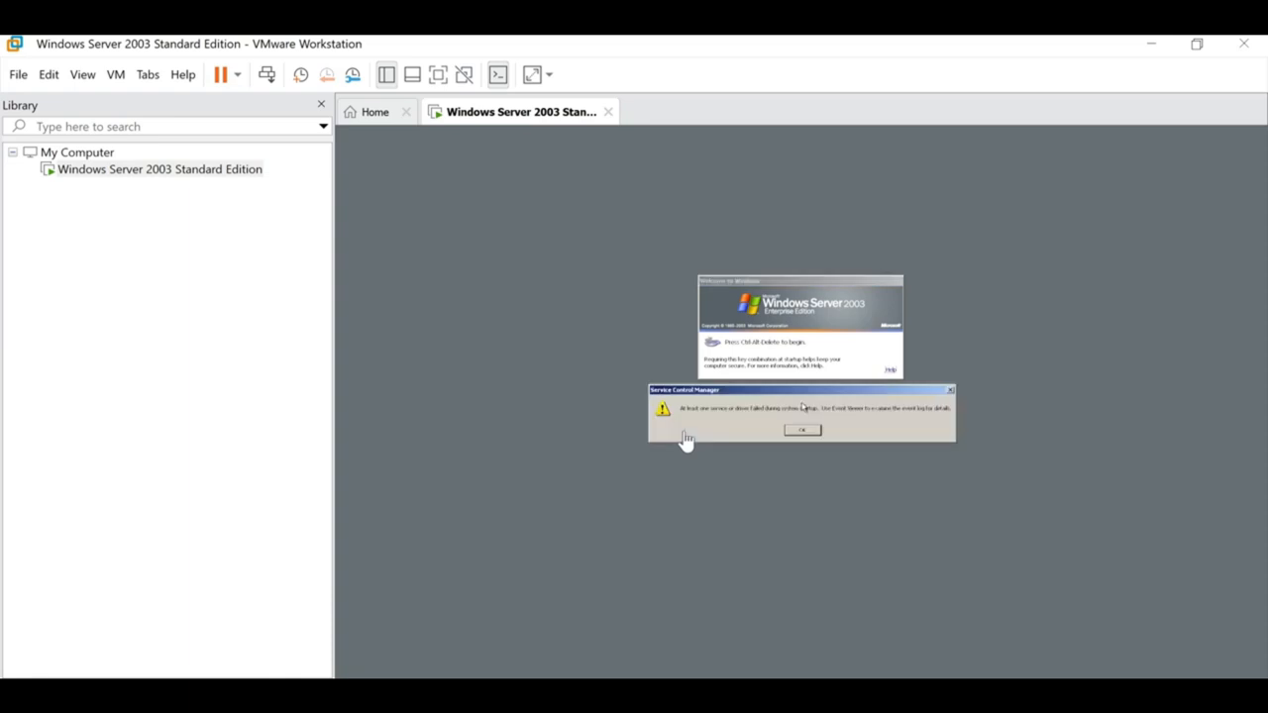
left_click(809, 434)
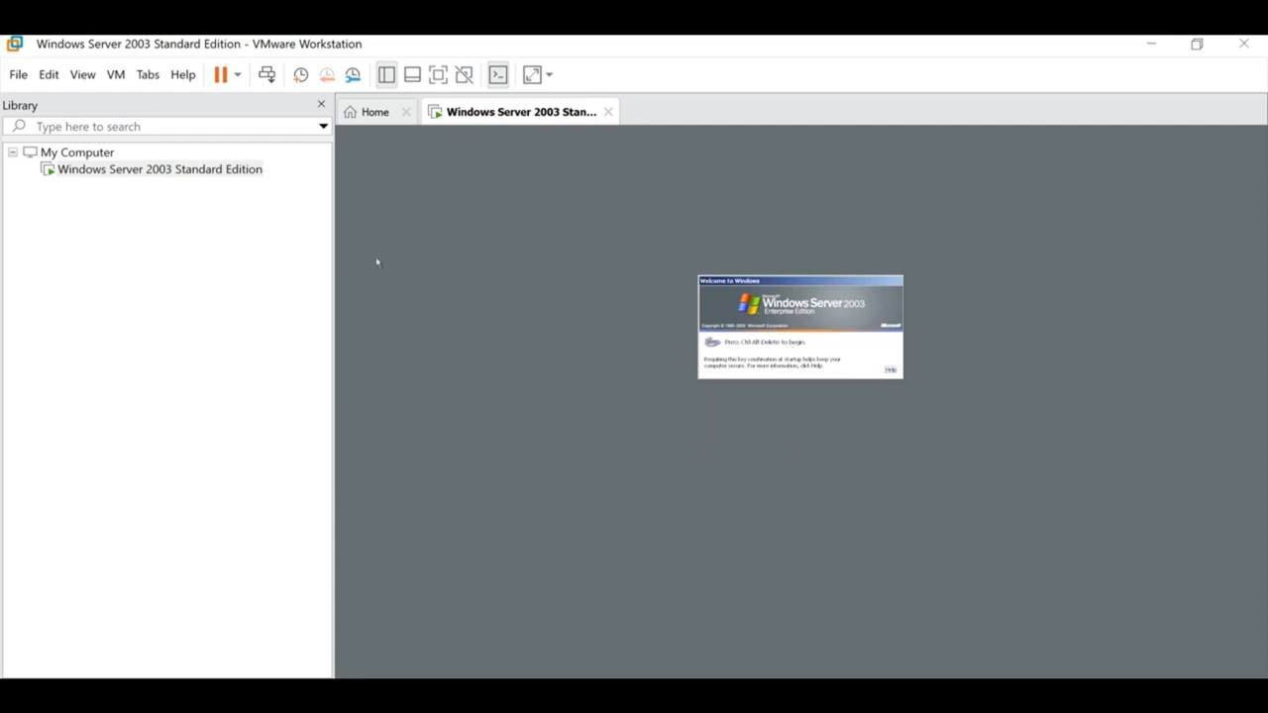
Send Ctrl+Alt+Del to reach the Log On to Windows dialog's password field.
left_click(267, 77)
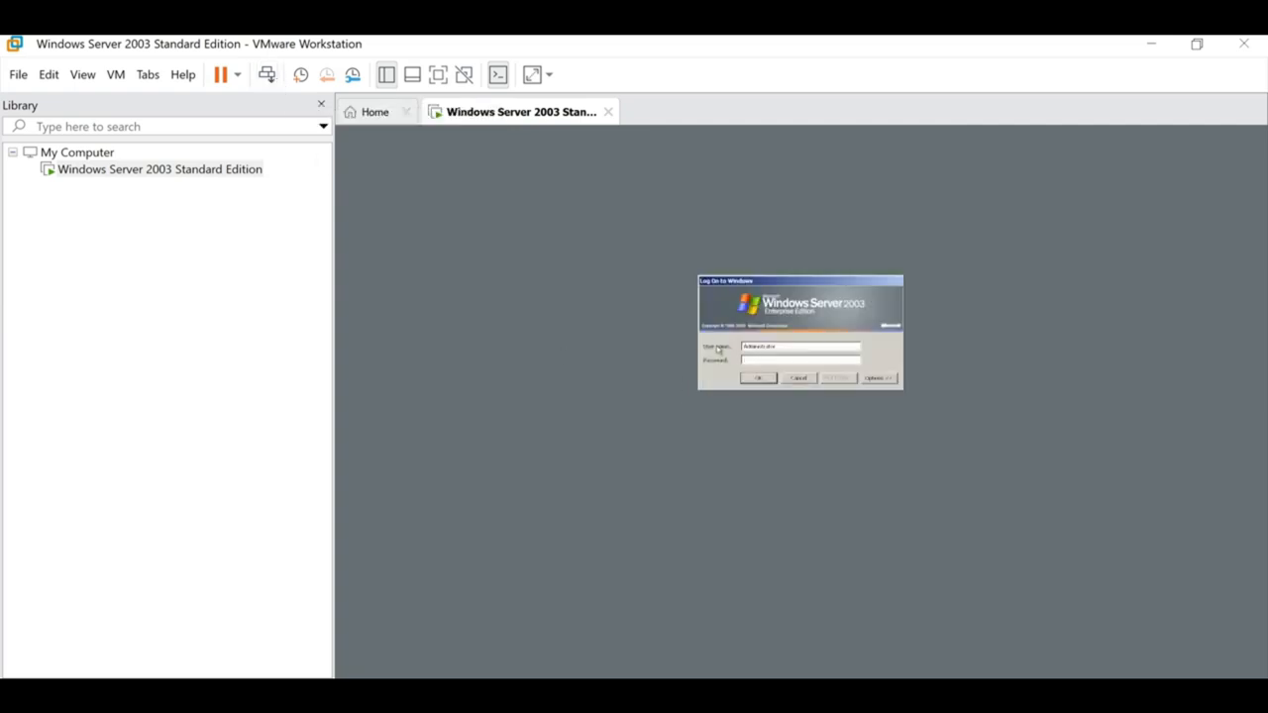
left_click_drag(777, 346, 743, 346)
left_click(775, 360)
Add a 'Password:' line with the logon password below the serial keys in Notepad, then return to VMware.
key("alt+Tab")
left_click(526, 419)
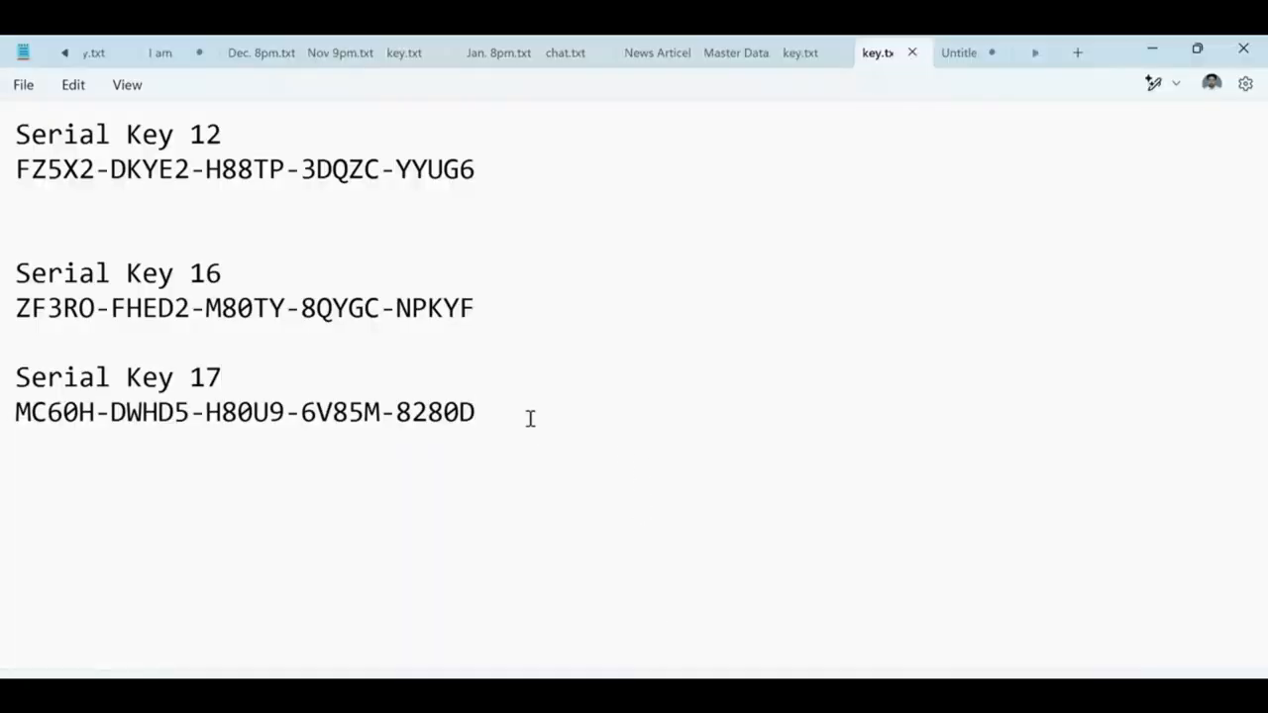
key("Return")
key("Return")
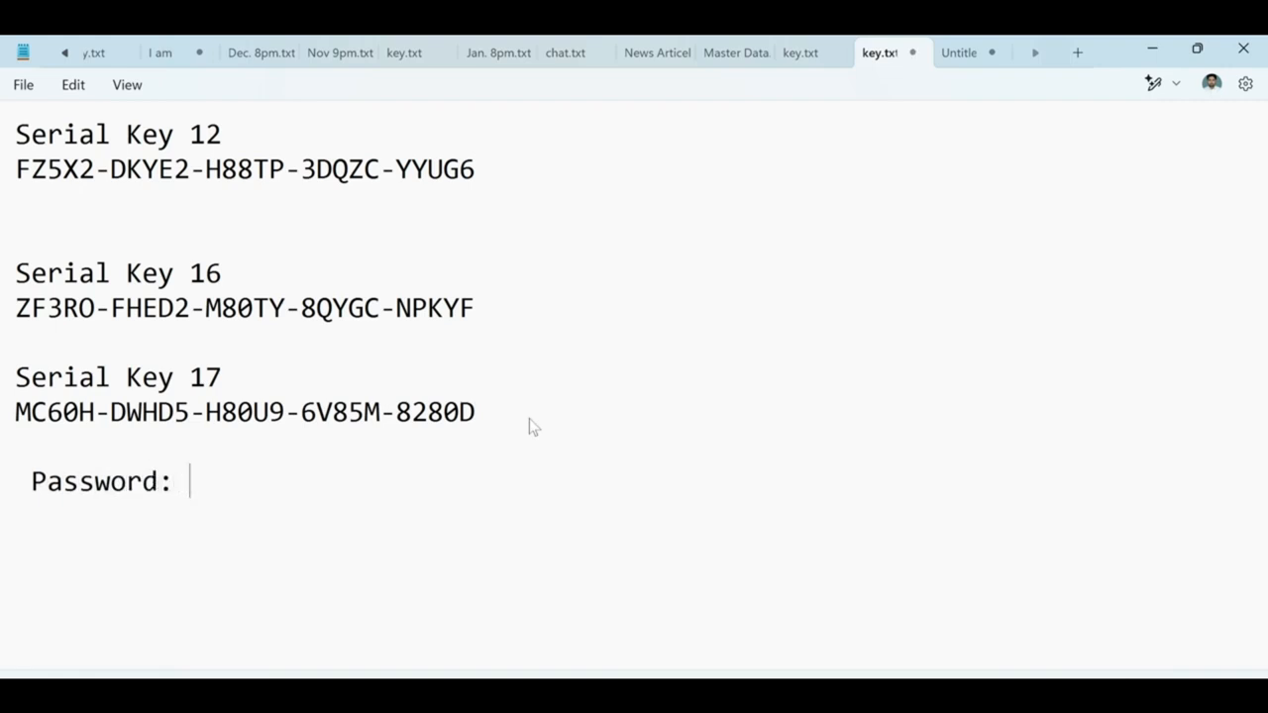
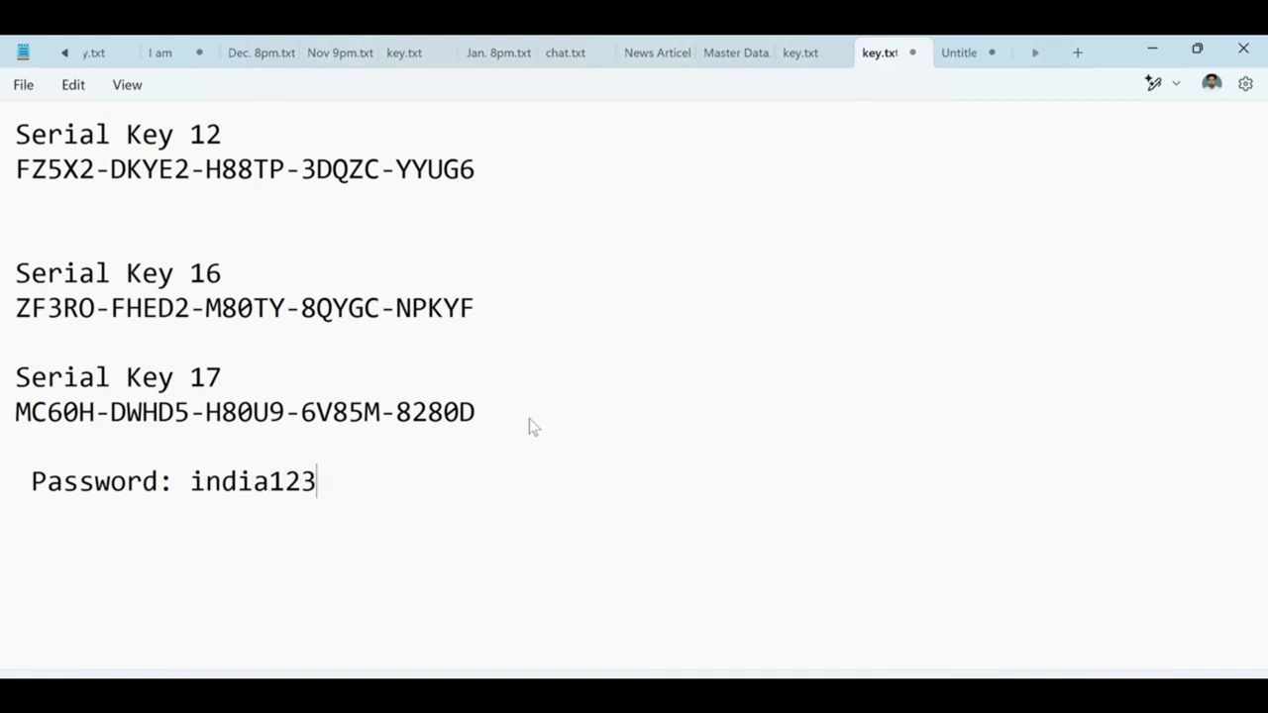
left_click(730, 697)
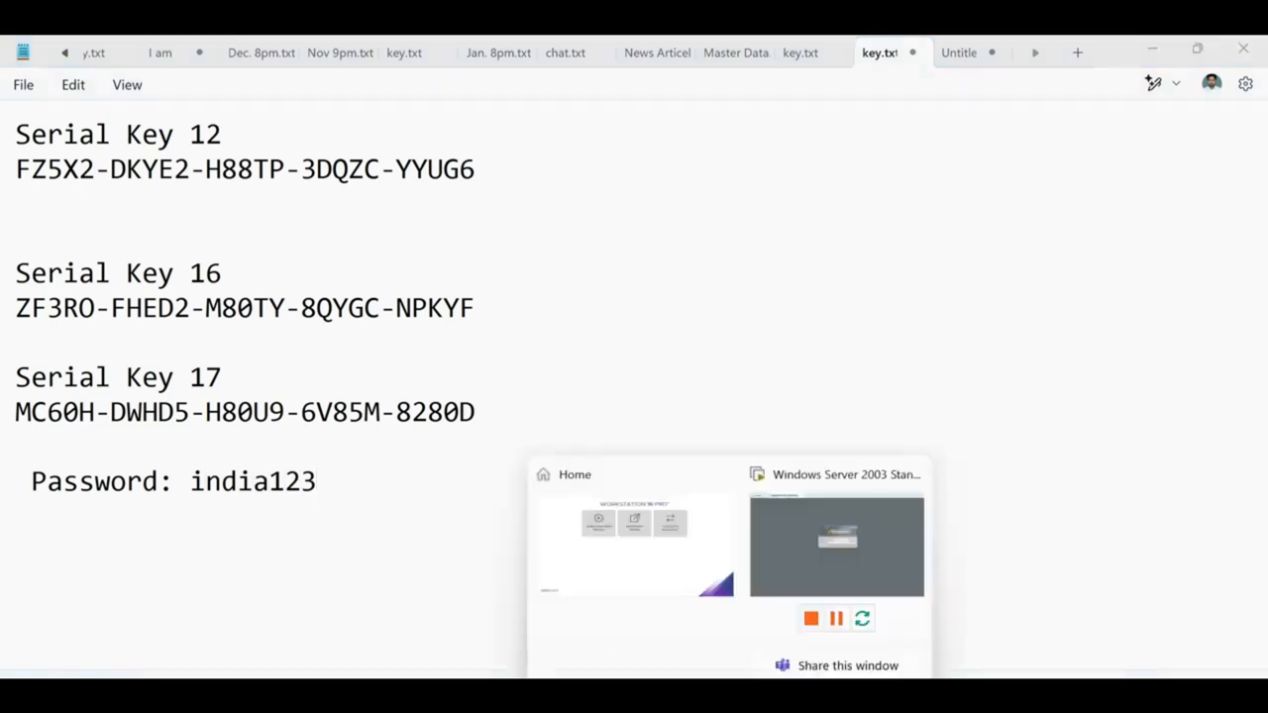
left_click(802, 563)
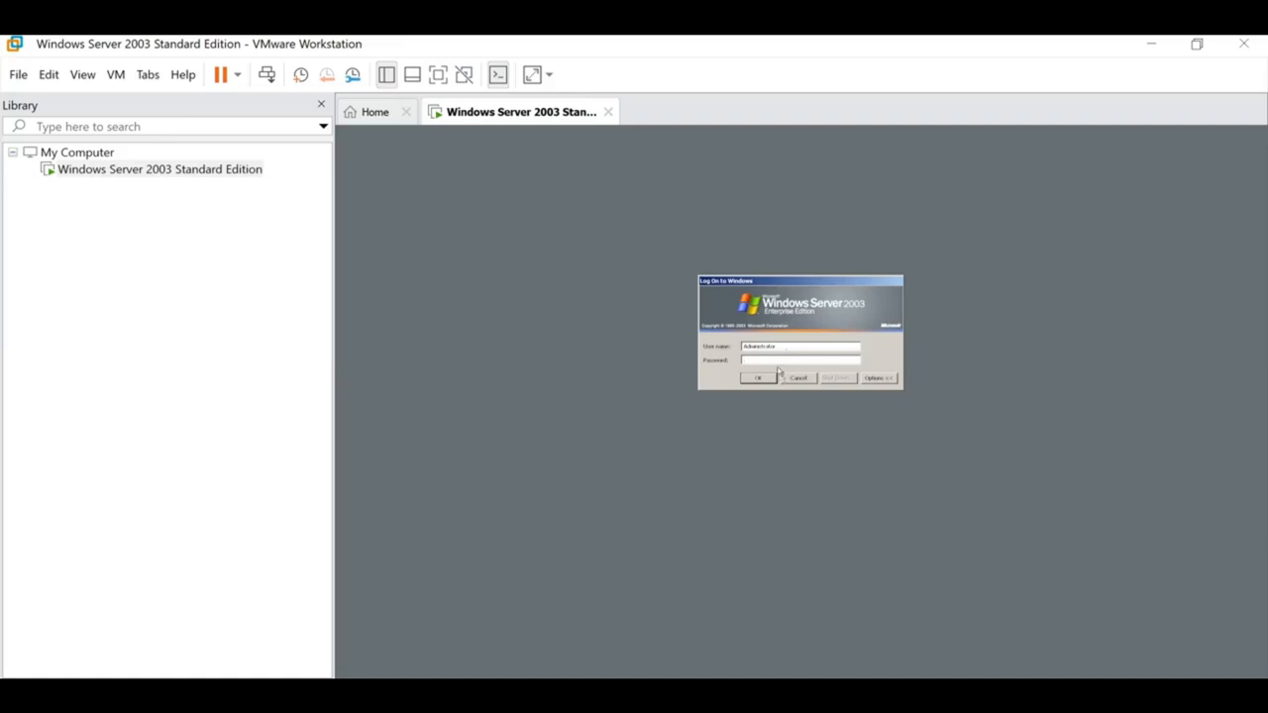
Log on to the Windows Server 2003 guest with the account password.
left_click_drag(777, 347, 743, 347)
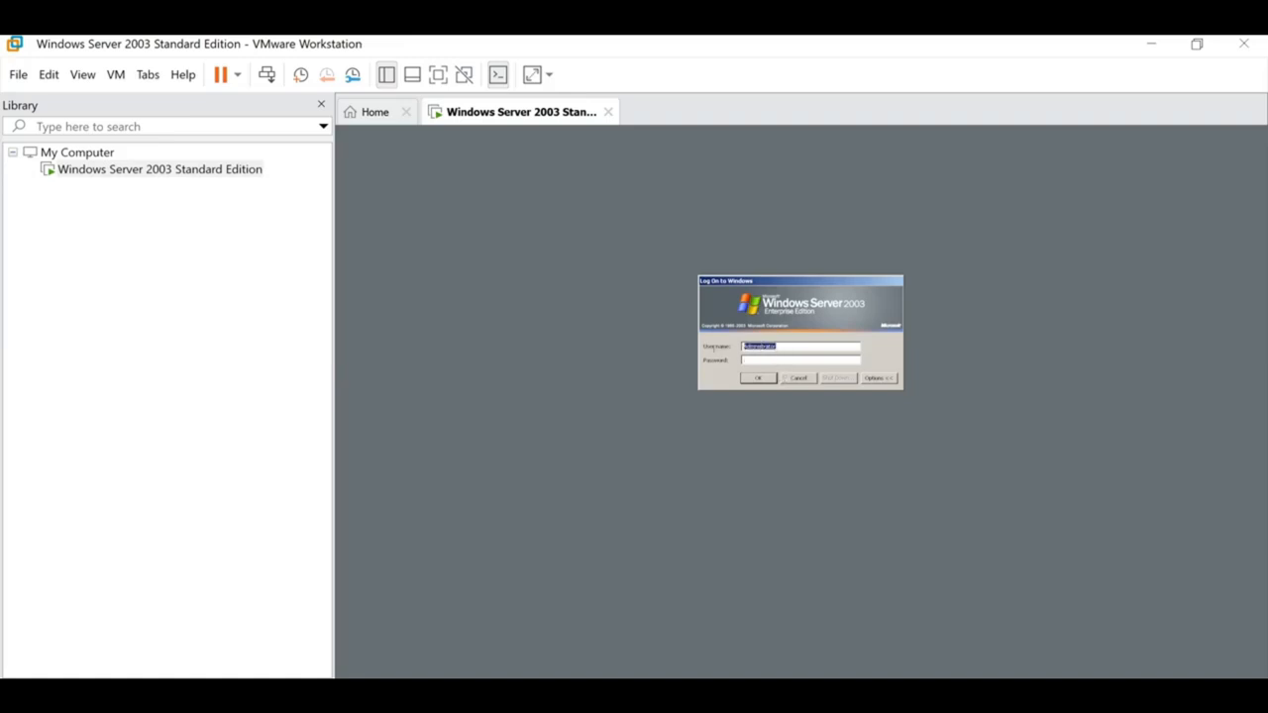
left_click(773, 361)
type("********")
key("Return")
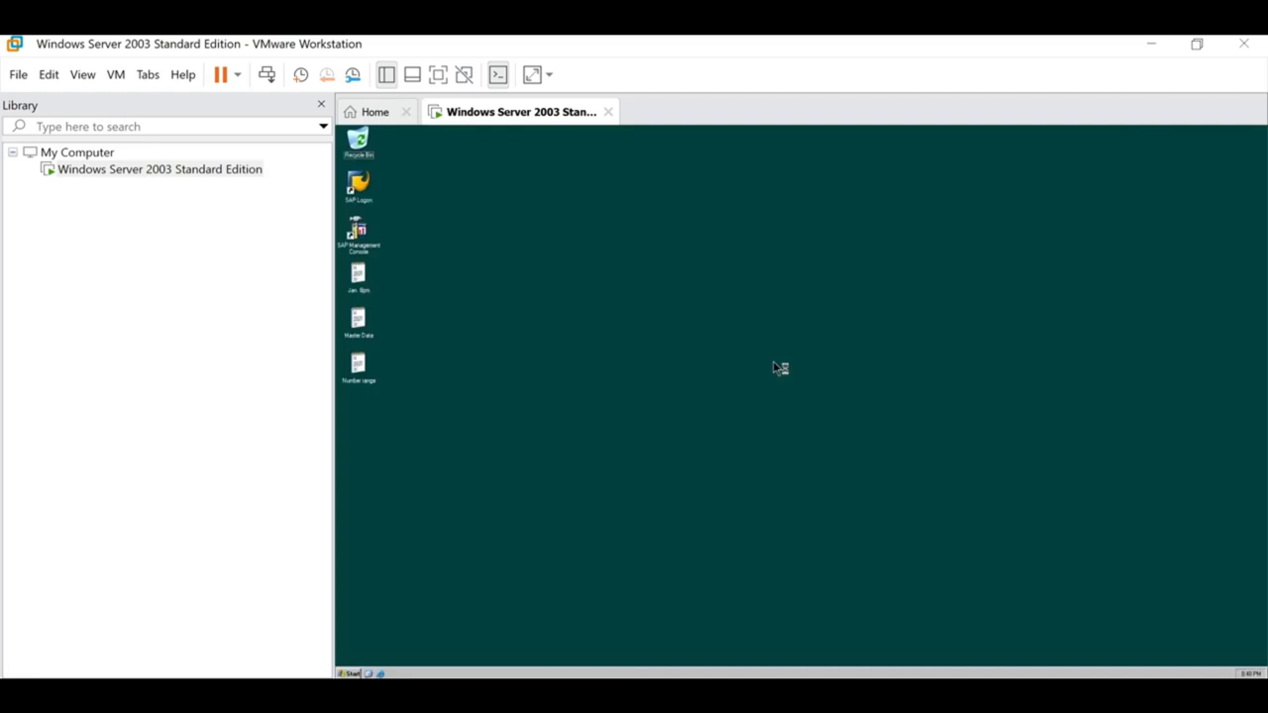
Refresh the guest desktop several times from its context menu.
right_click(600, 266)
right_click(696, 275)
left_click(715, 288)
right_click(658, 274)
left_click(688, 290)
right_click(660, 264)
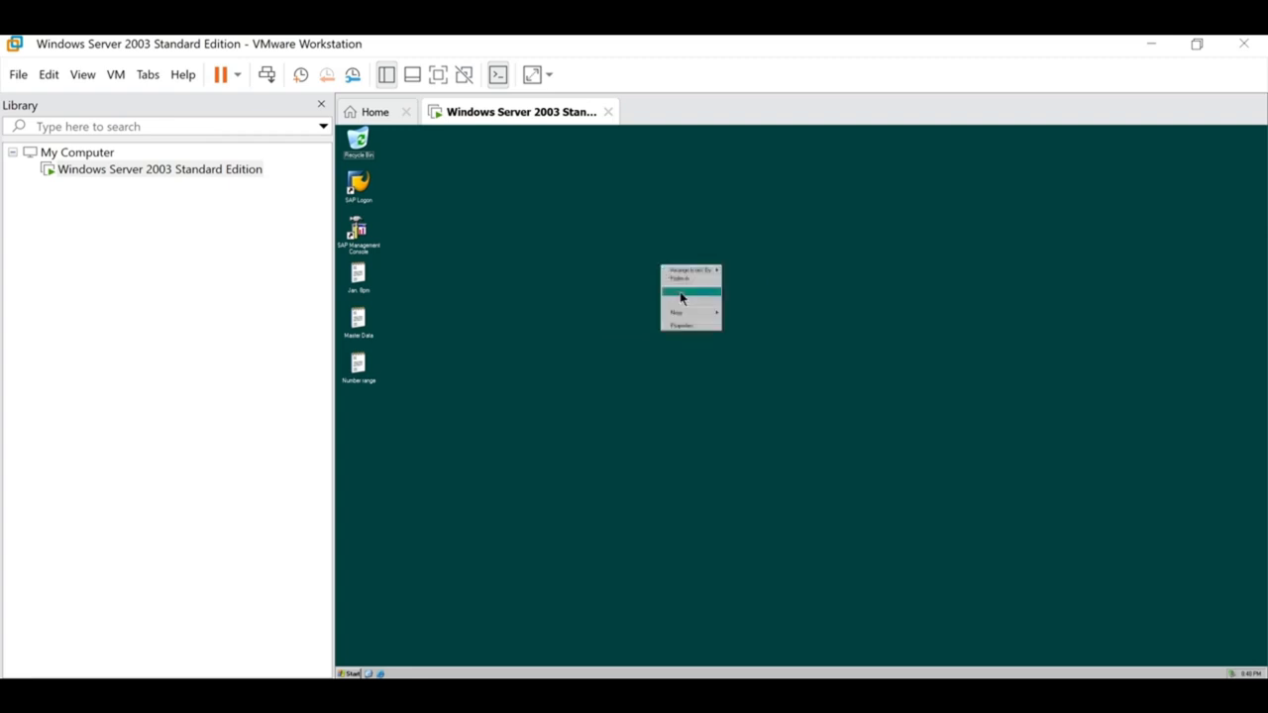
left_click(678, 278)
right_click(660, 257)
left_click(684, 273)
right_click(670, 259)
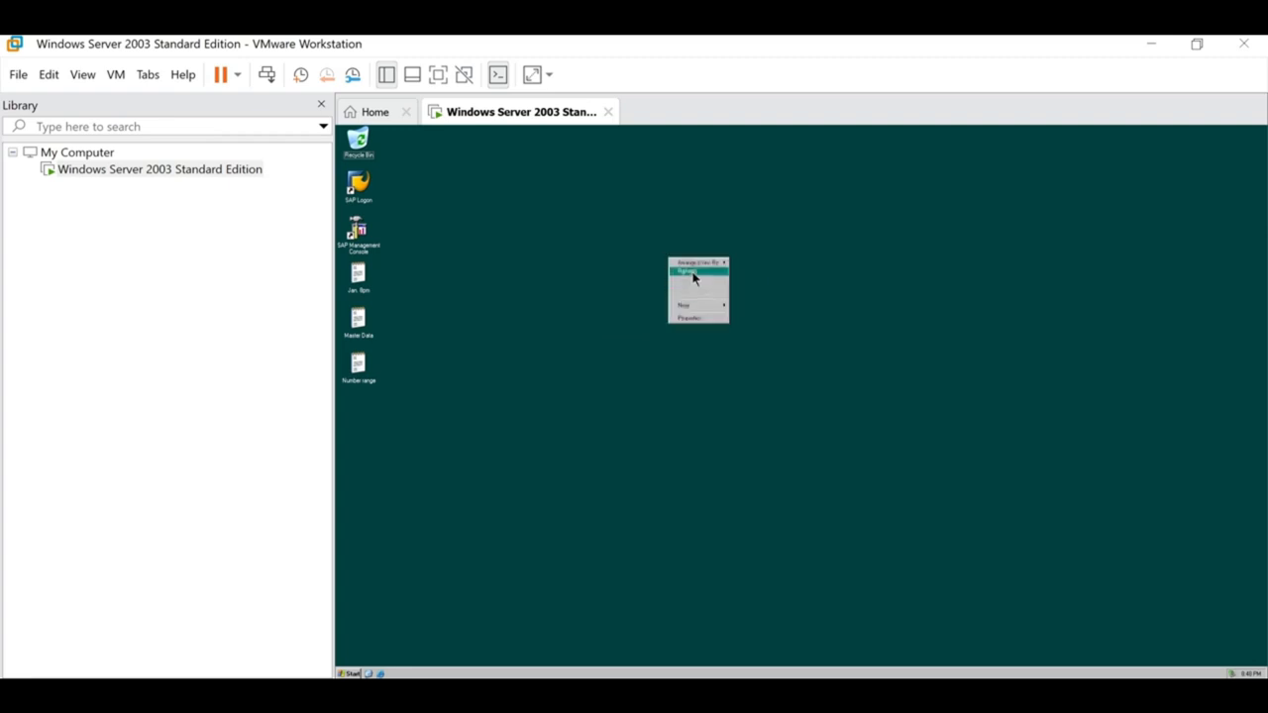
left_click(691, 274)
Select the SAP Logon shortcut among the desktop icons.
left_click_drag(377, 427, 363, 145)
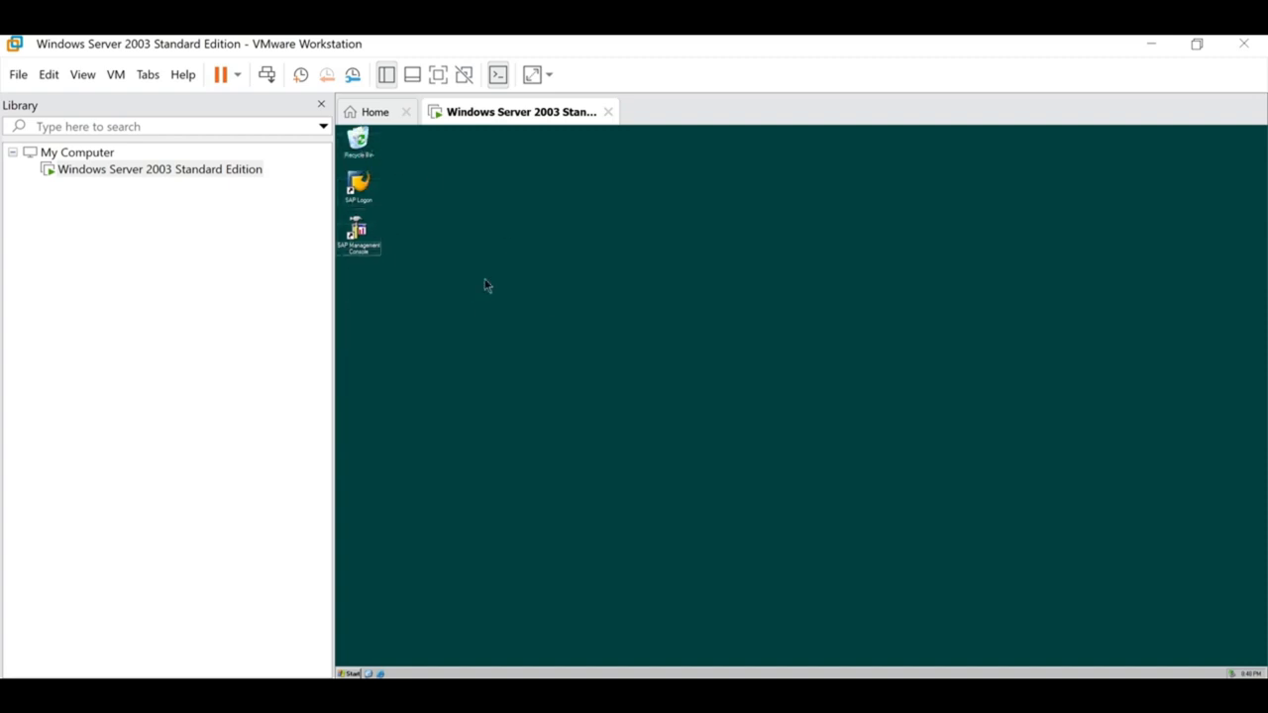
left_click(361, 241)
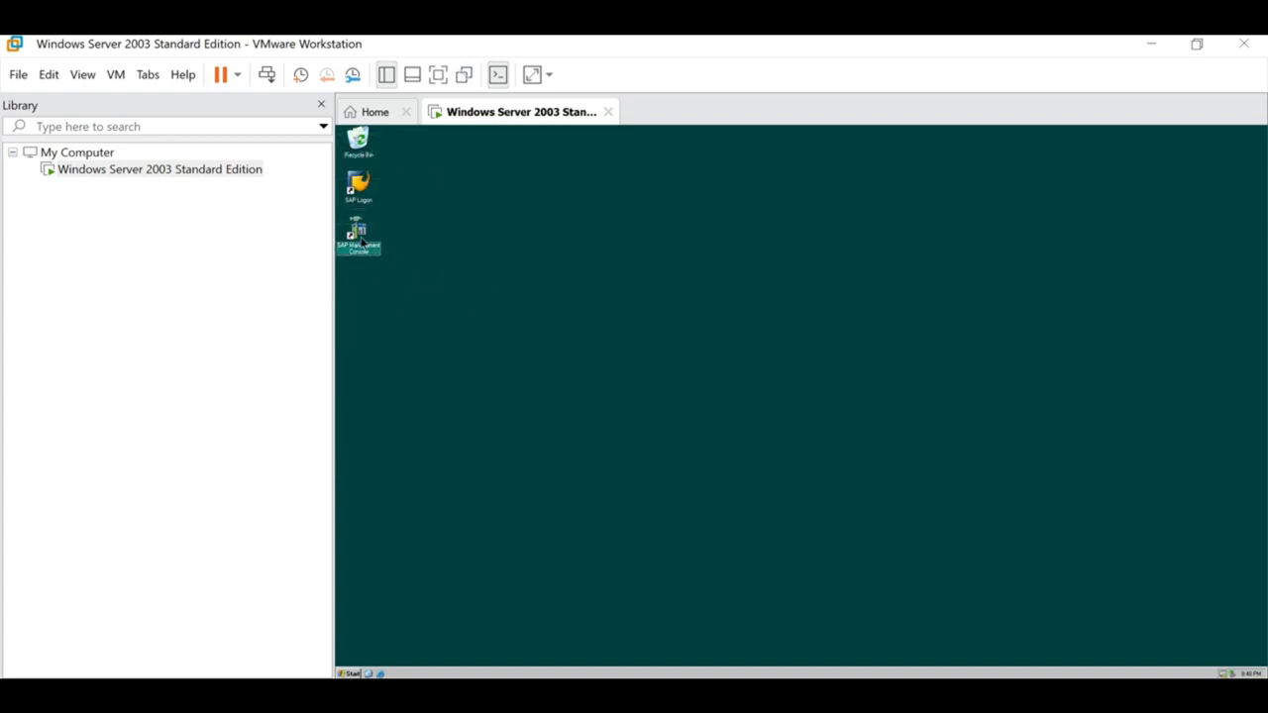
left_click(369, 181)
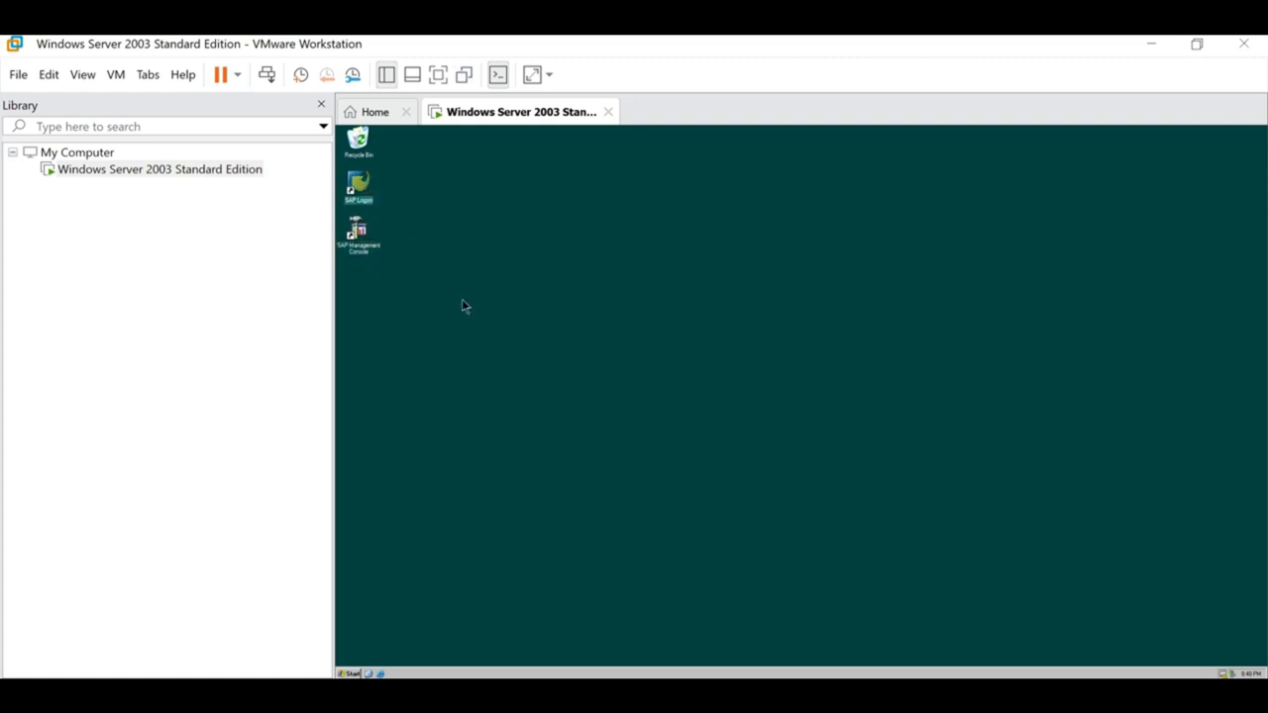
left_click(463, 306)
left_click(366, 227)
left_click(362, 192)
left_click(372, 250)
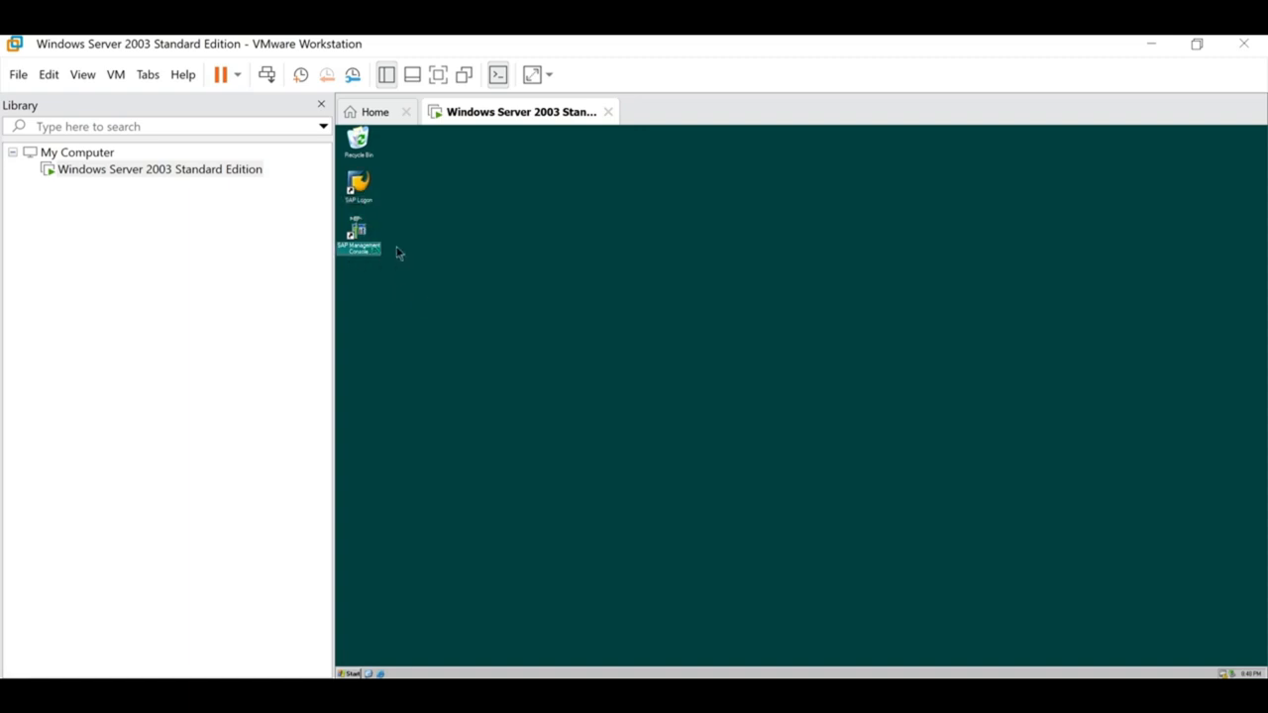
left_click(374, 203)
right_click(506, 274)
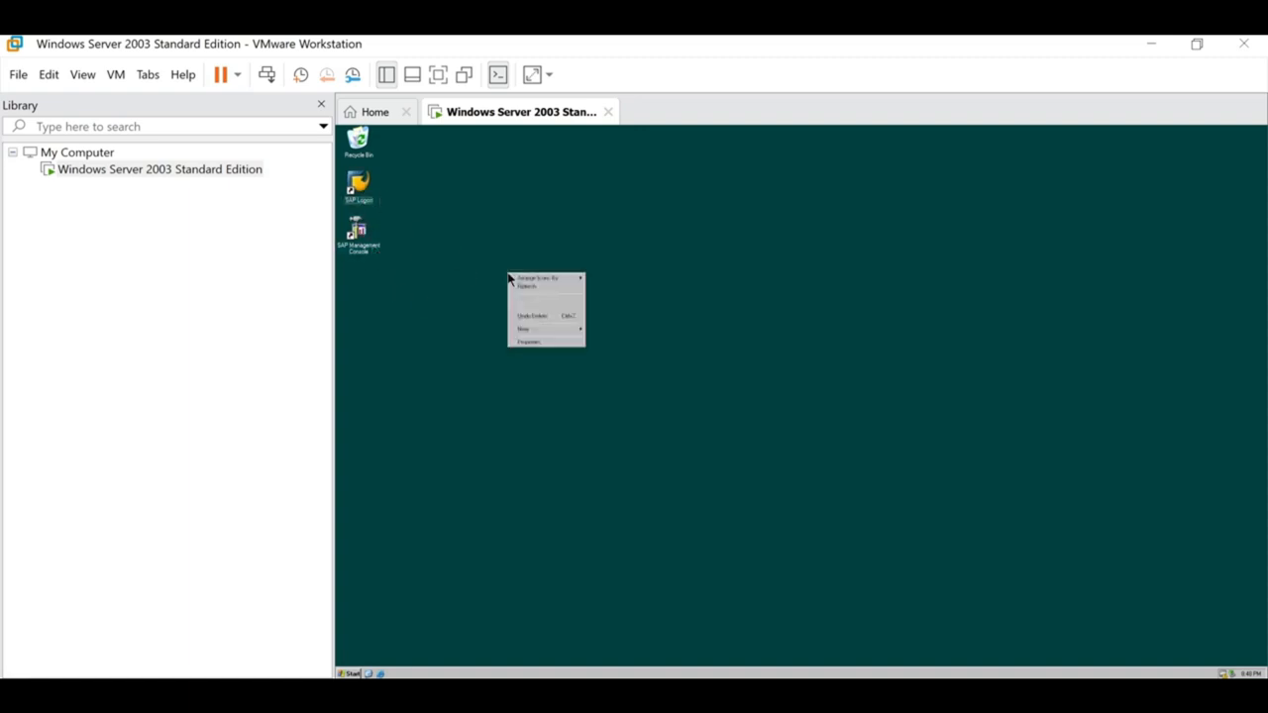
left_click(525, 293)
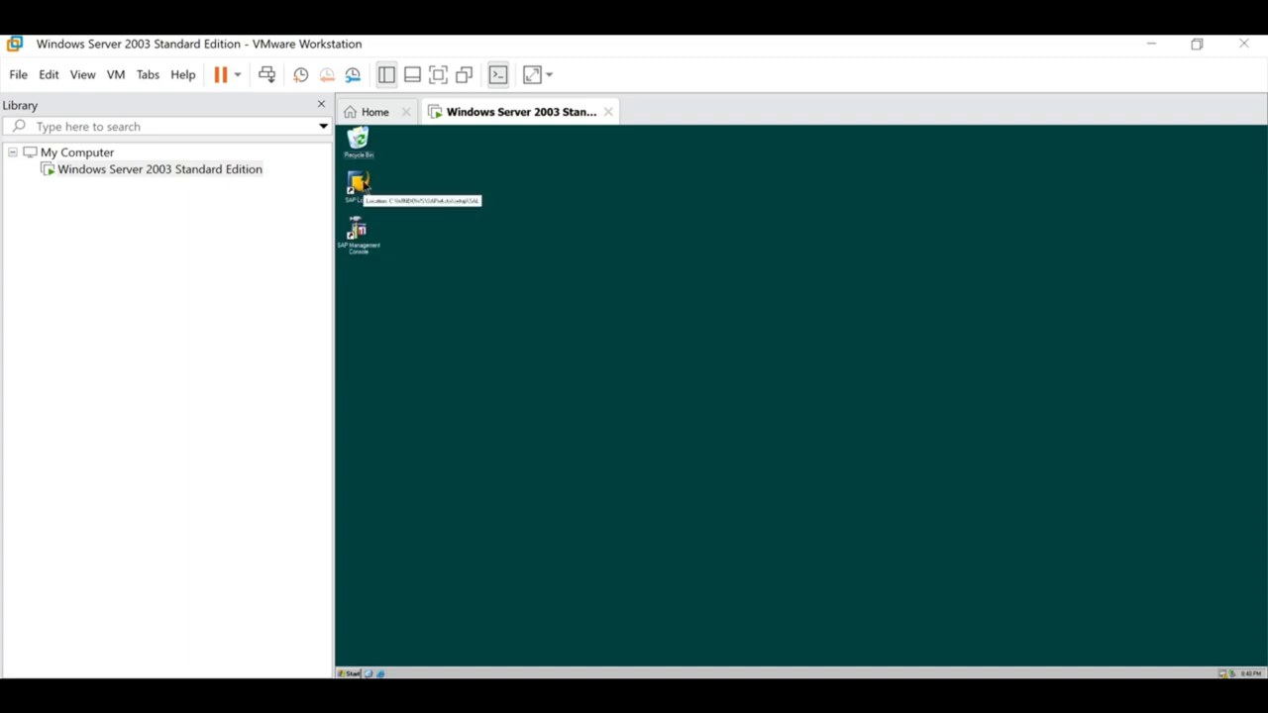
left_click(364, 183)
Launch SAP Logon and try logging on, declining the error's detailed description.
double_click(364, 183)
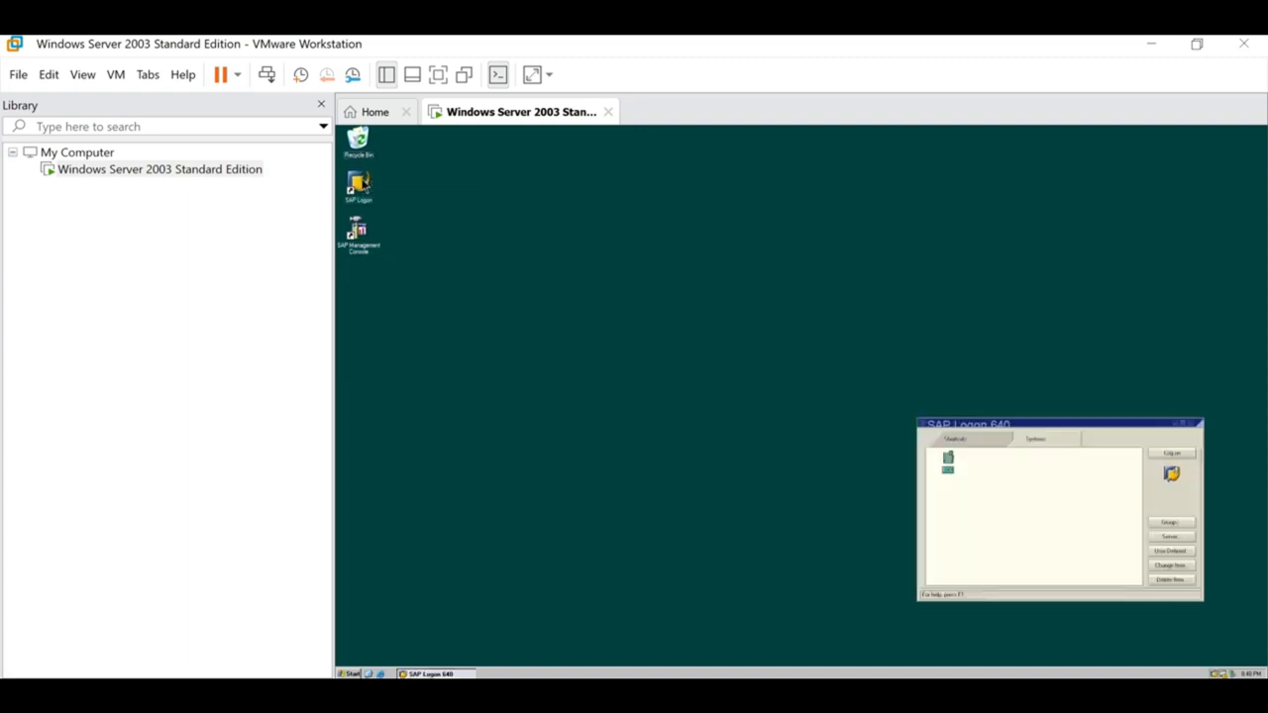
left_click_drag(1098, 427, 961, 358)
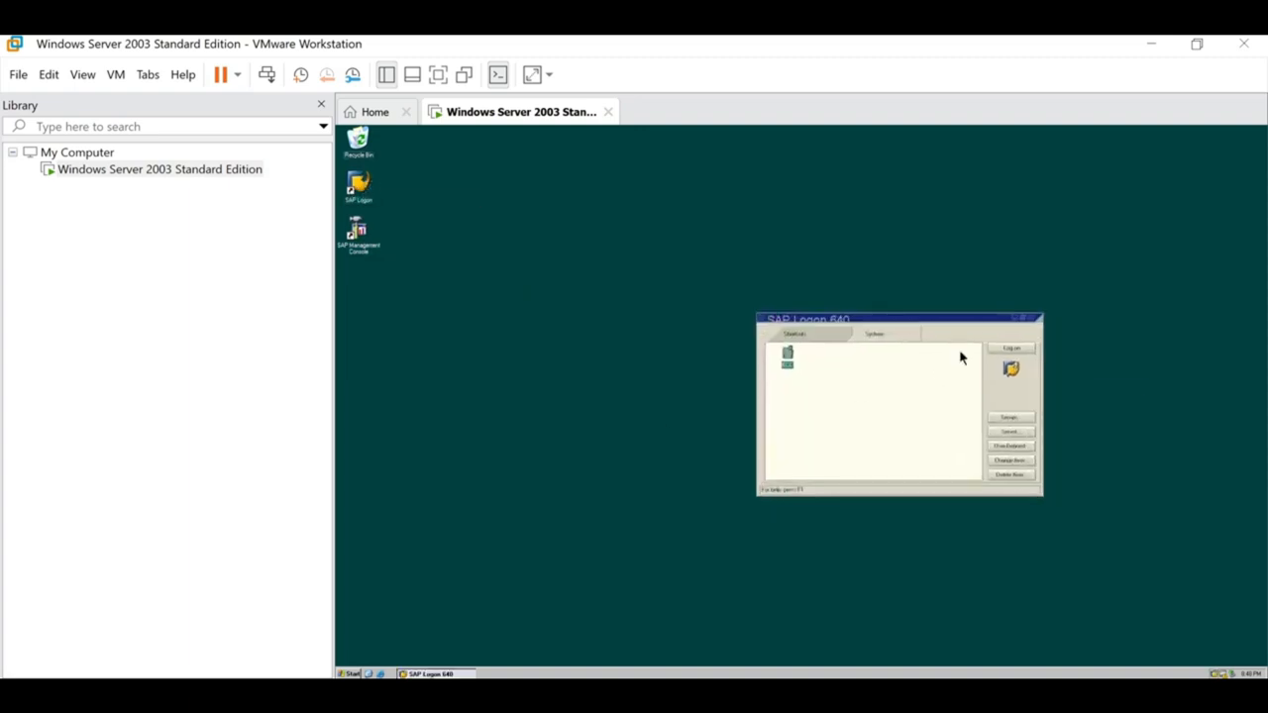
left_click(1020, 352)
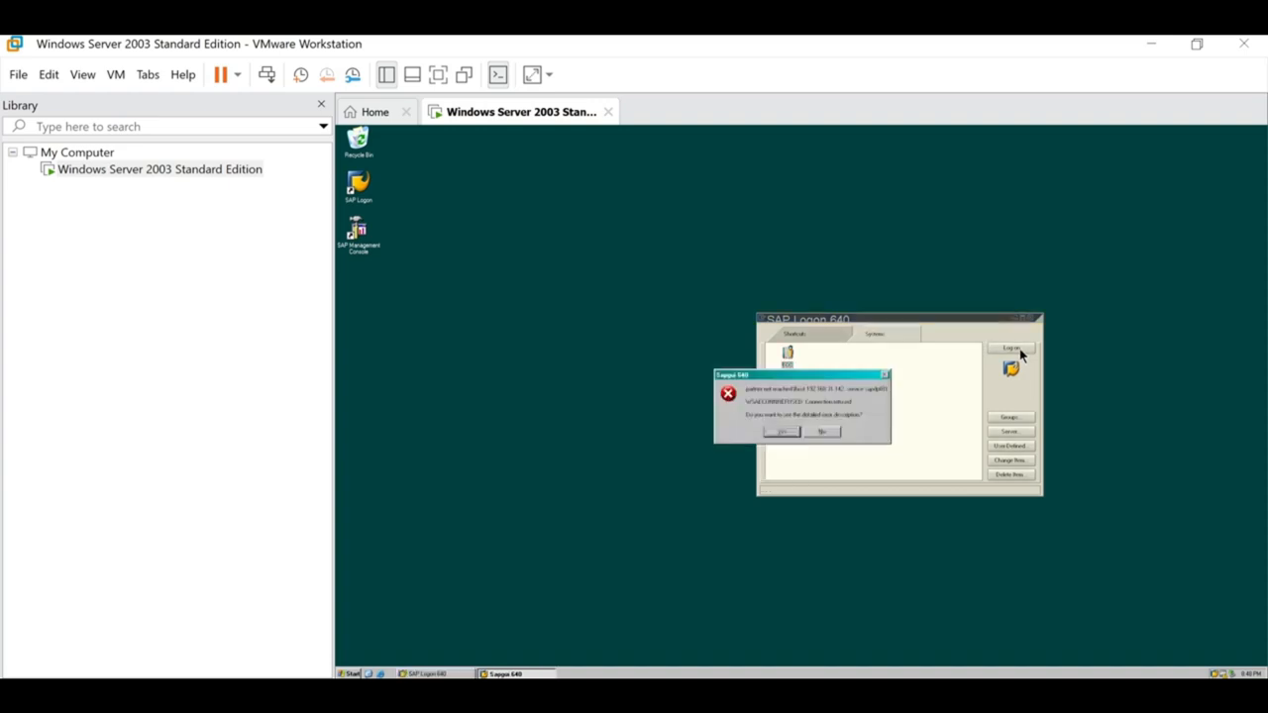
left_click(821, 433)
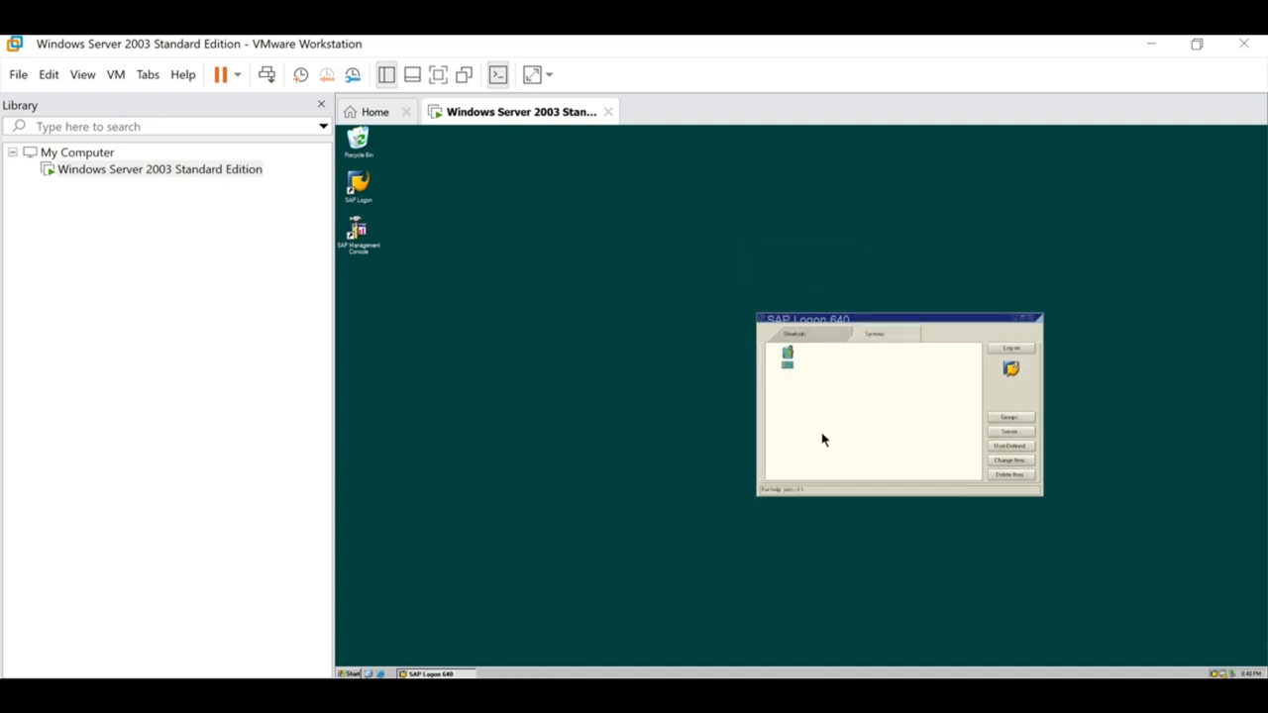
Launch the SAP Management Console and maximize it in the guest.
left_click(359, 235)
double_click(371, 235)
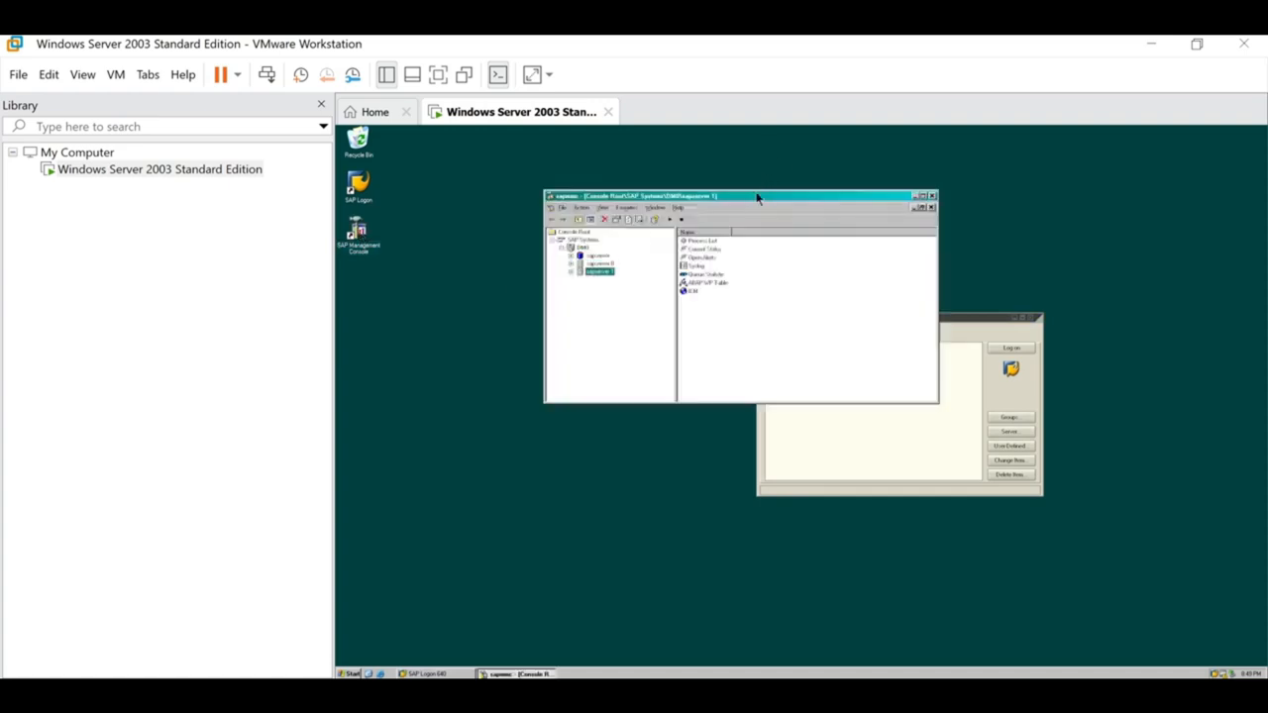
double_click(759, 195)
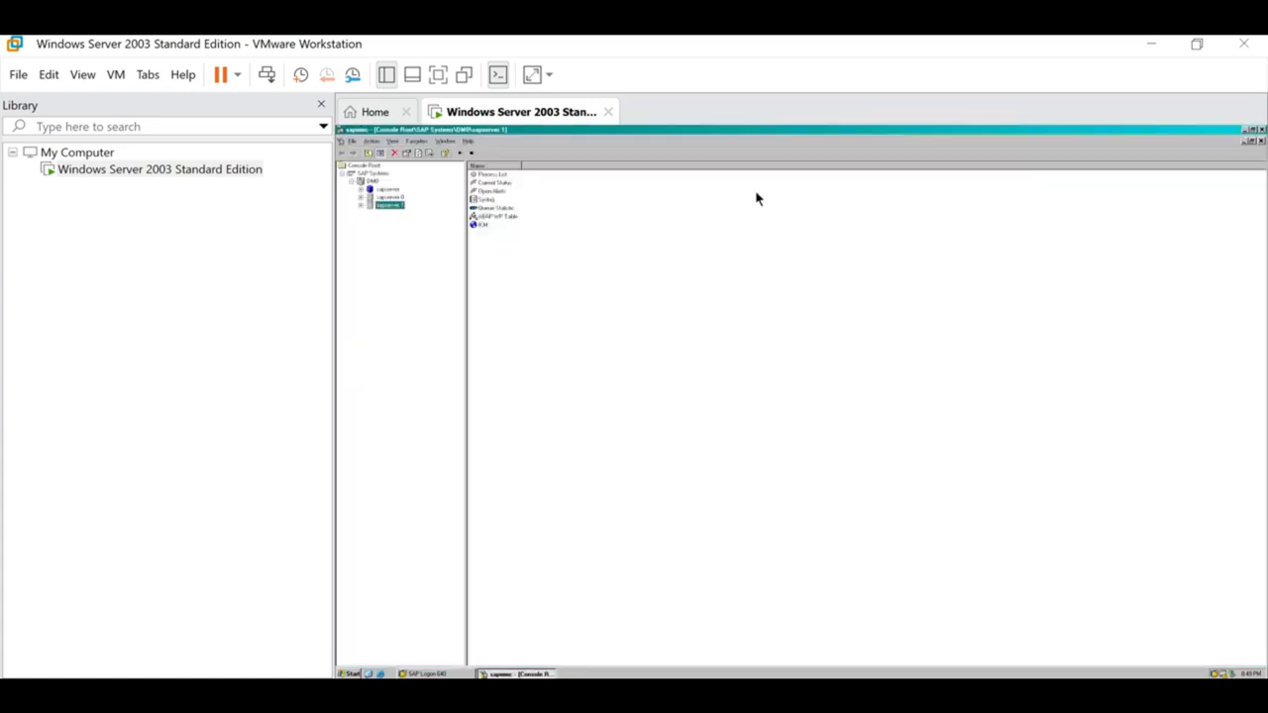
Expand SAP Systems > DM0 to inspect sapserver, sapserver 0 and sapserver 1.
left_click(373, 174)
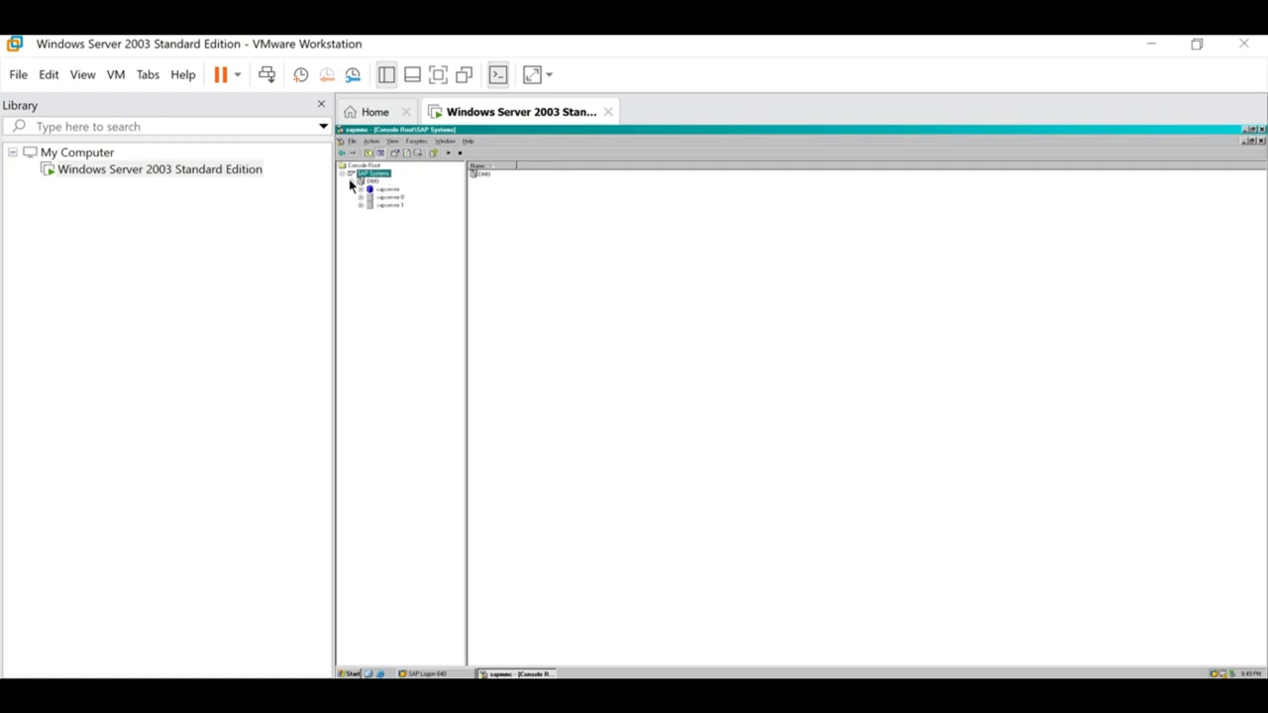
left_click(350, 182)
left_click(342, 175)
left_click(343, 176)
left_click(351, 182)
left_click(360, 205)
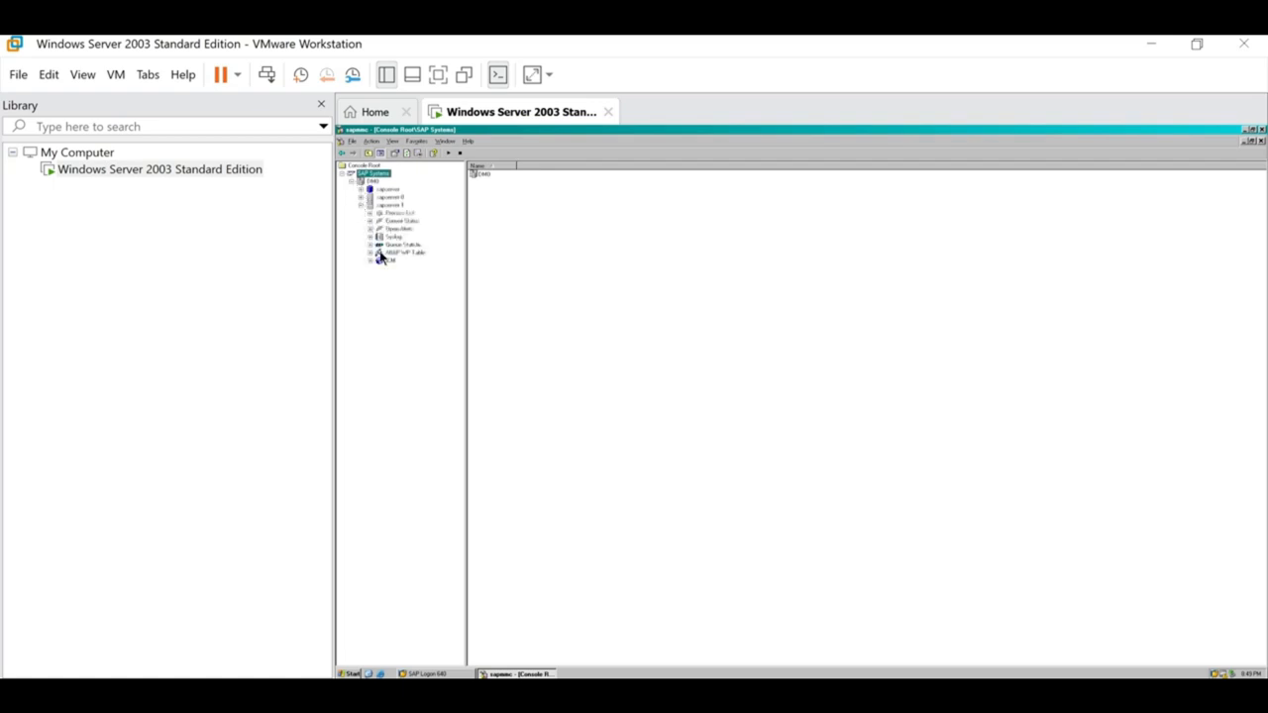
left_click(361, 206)
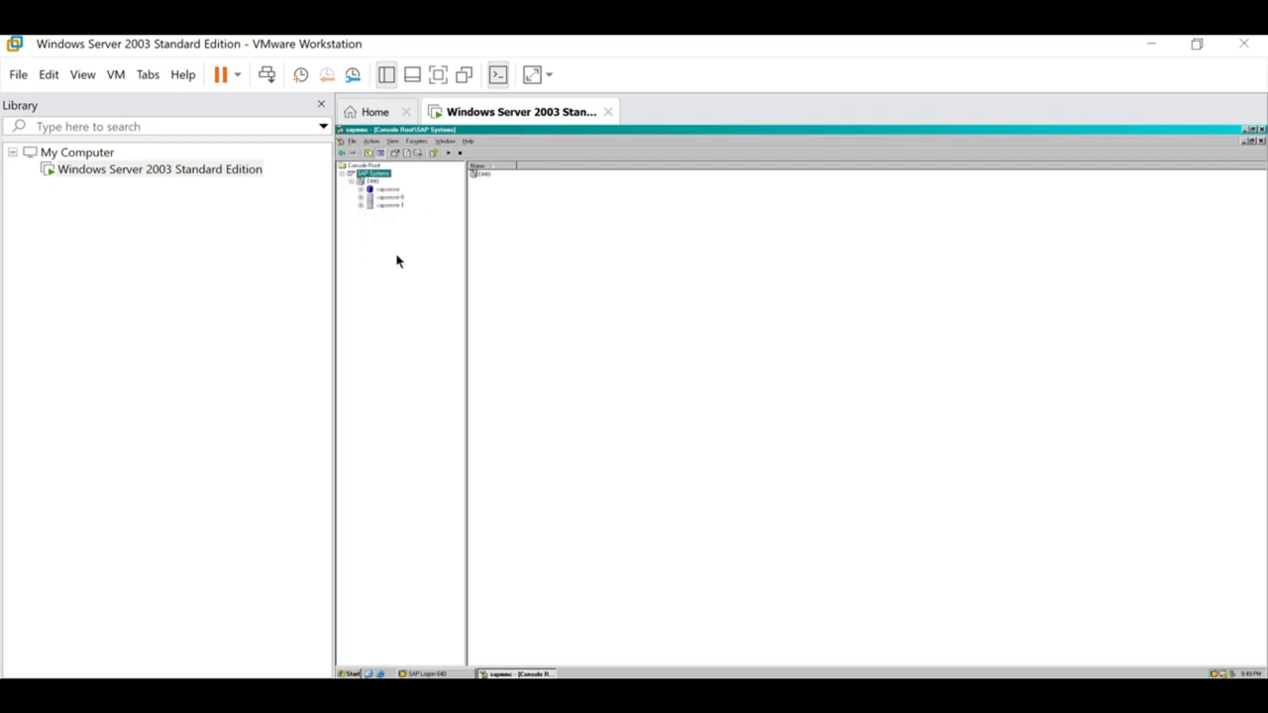
left_click(352, 182)
left_click(371, 184)
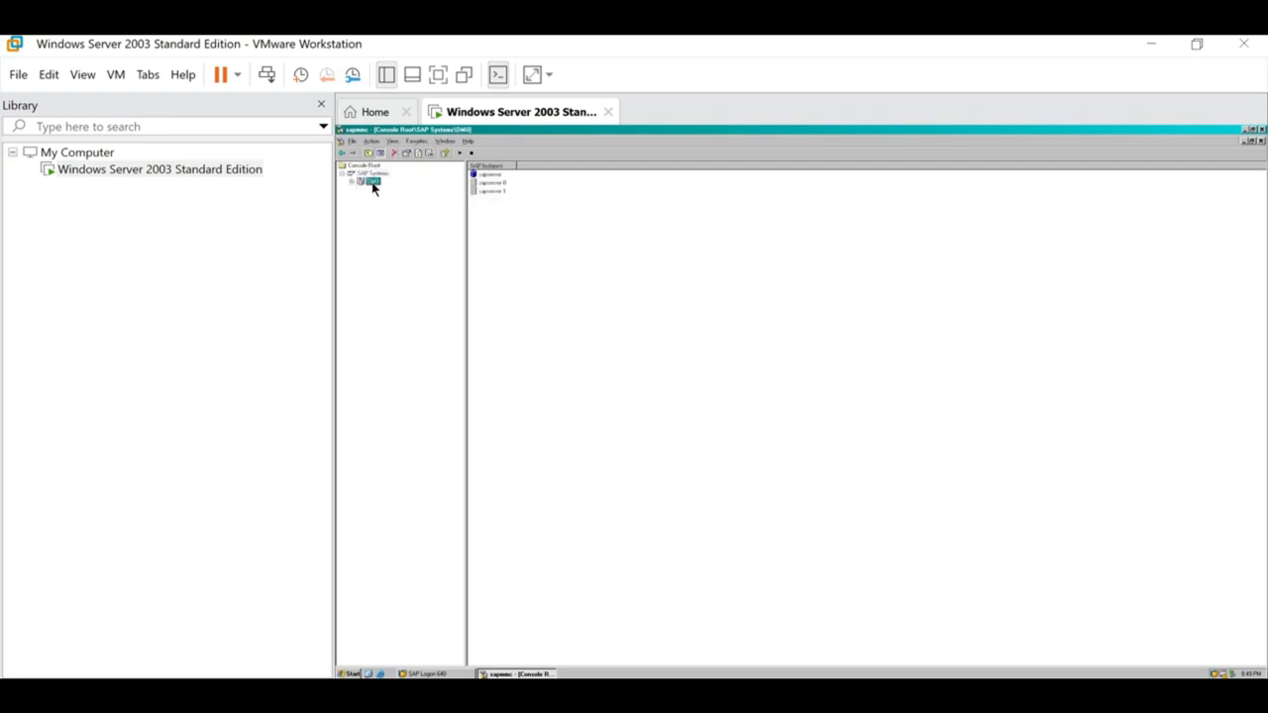
left_click(353, 186)
left_click(388, 190)
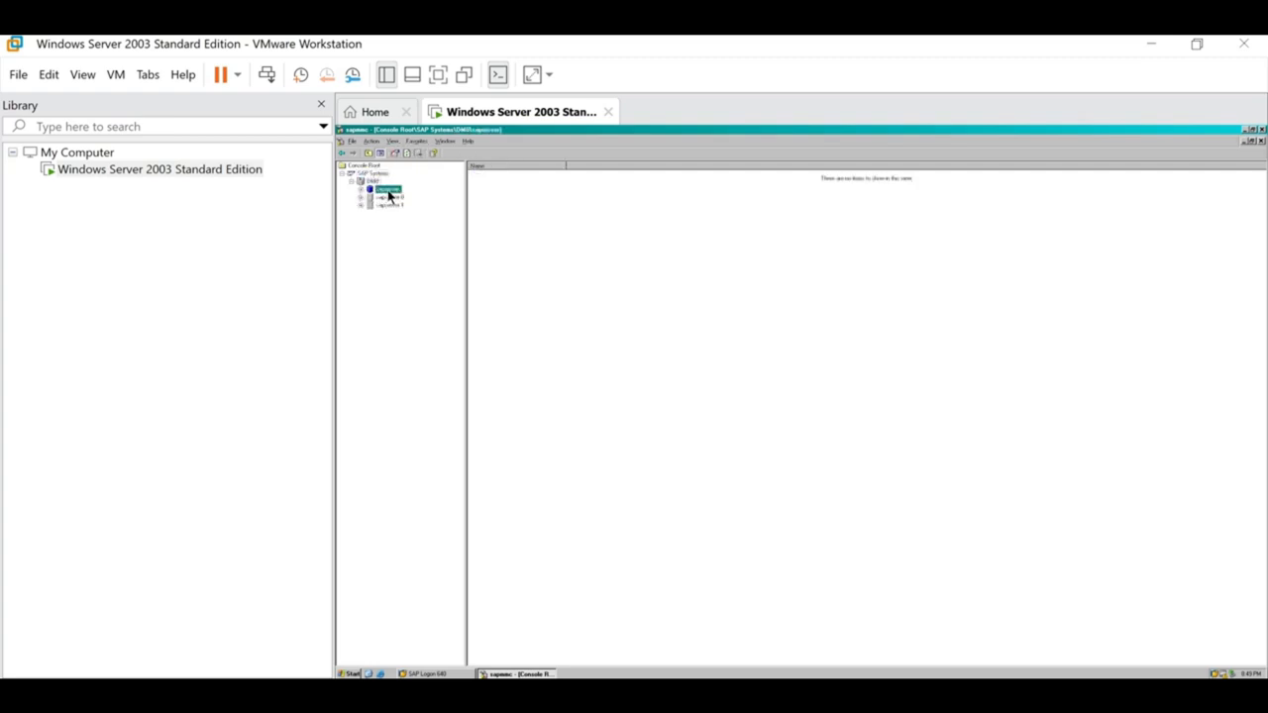
left_click(392, 198)
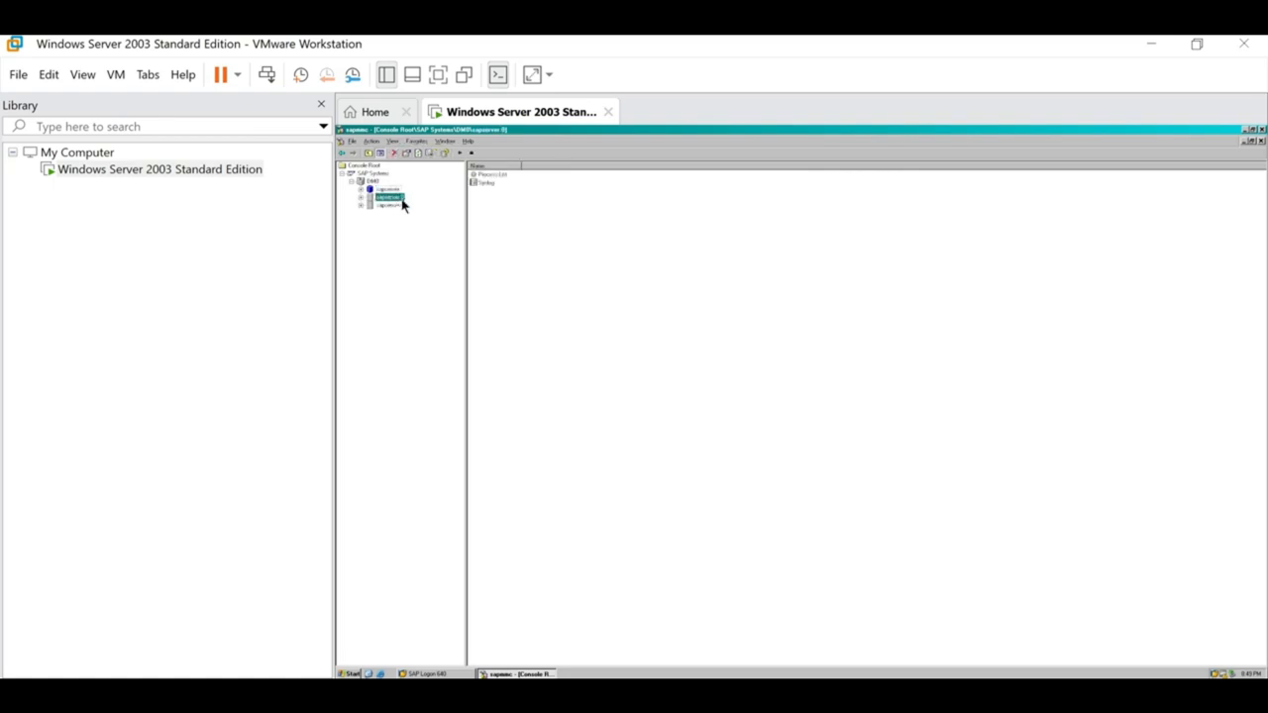
left_click(397, 205)
left_click(387, 175)
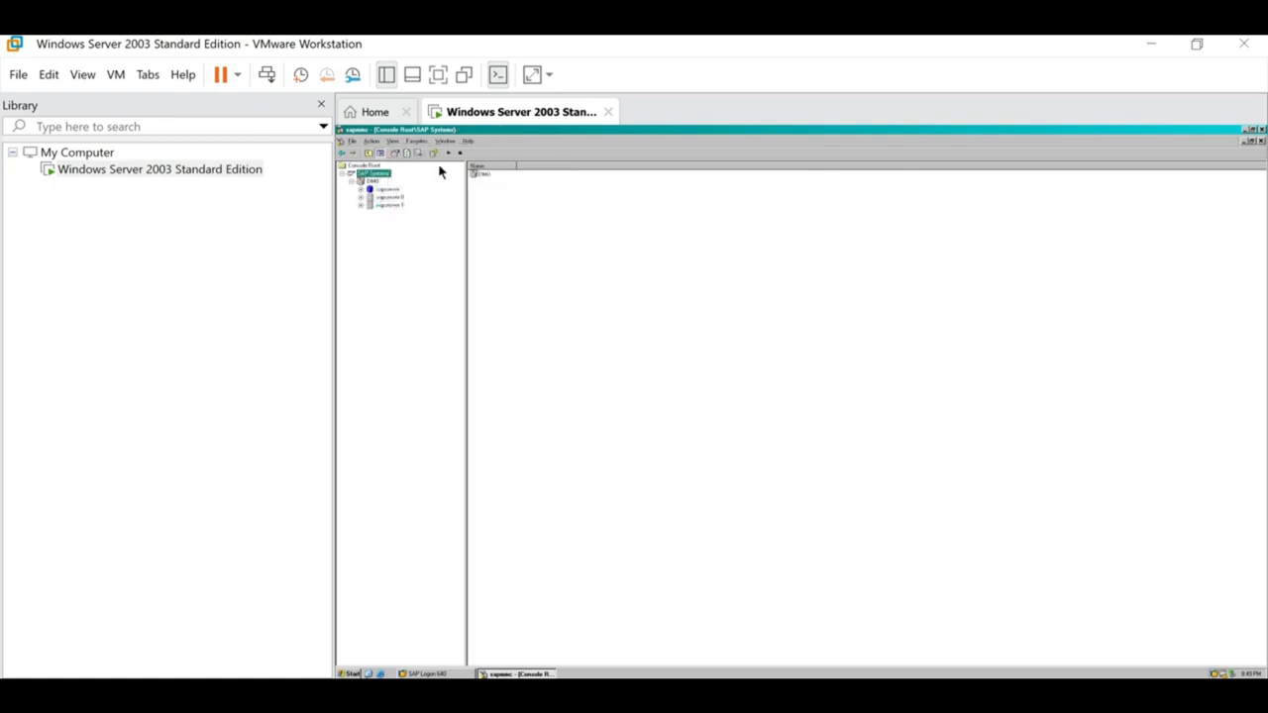
Start the DM0 system, entering the administrator password for WebService Authentication.
left_click(451, 160)
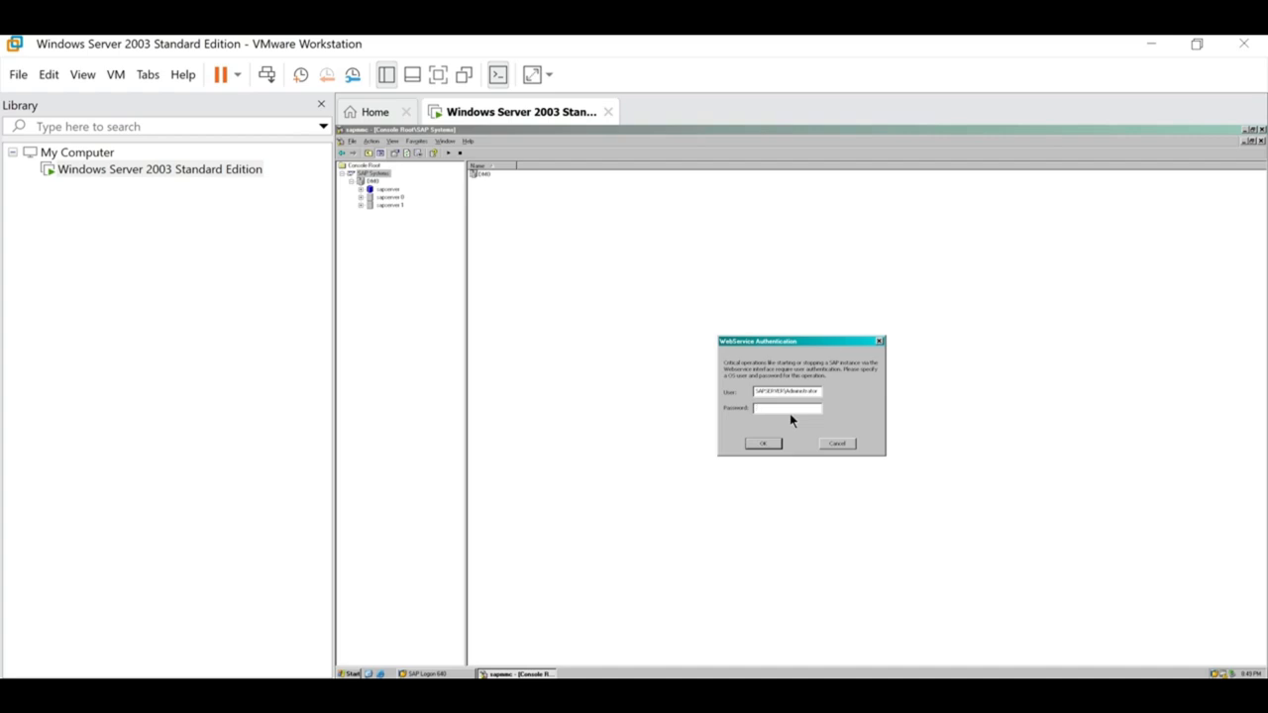
key("shift+Tab")
left_click(776, 409)
type("*********")
key("Return")
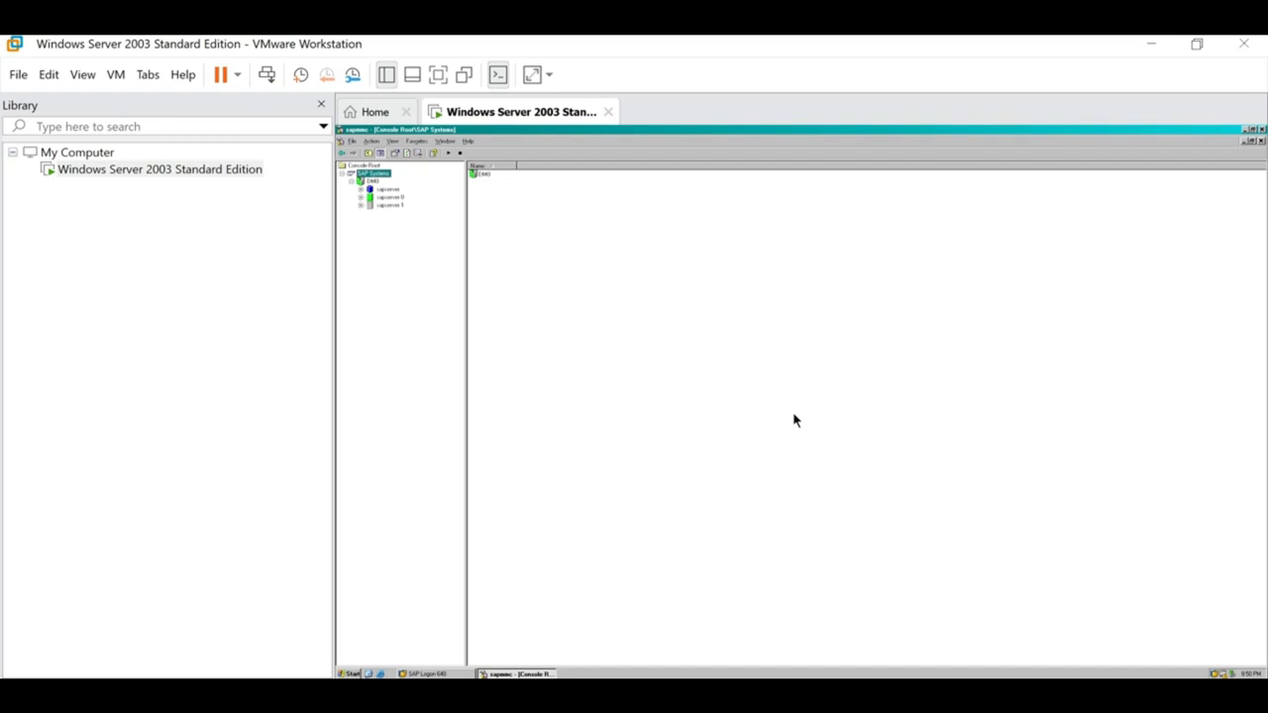
Expand DM0 and view sapserver 1's monitoring nodes.
left_click(352, 182)
left_click(370, 182)
left_click(353, 183)
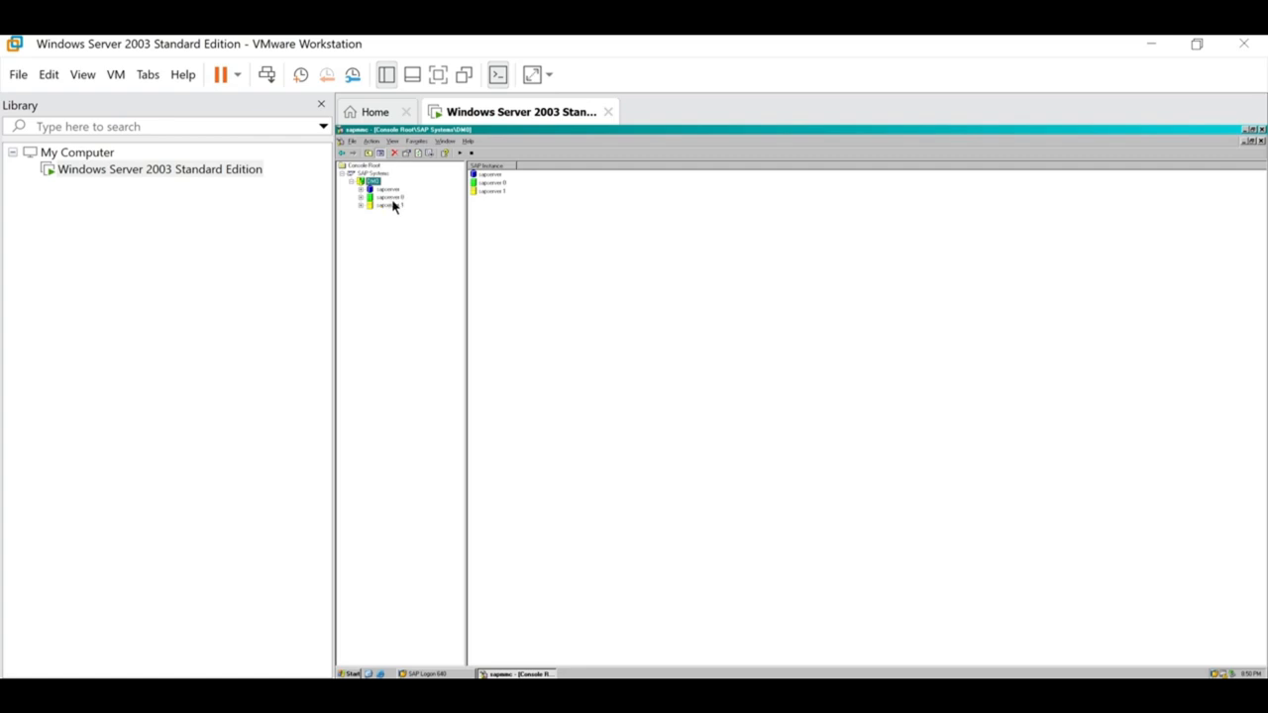
left_click(391, 205)
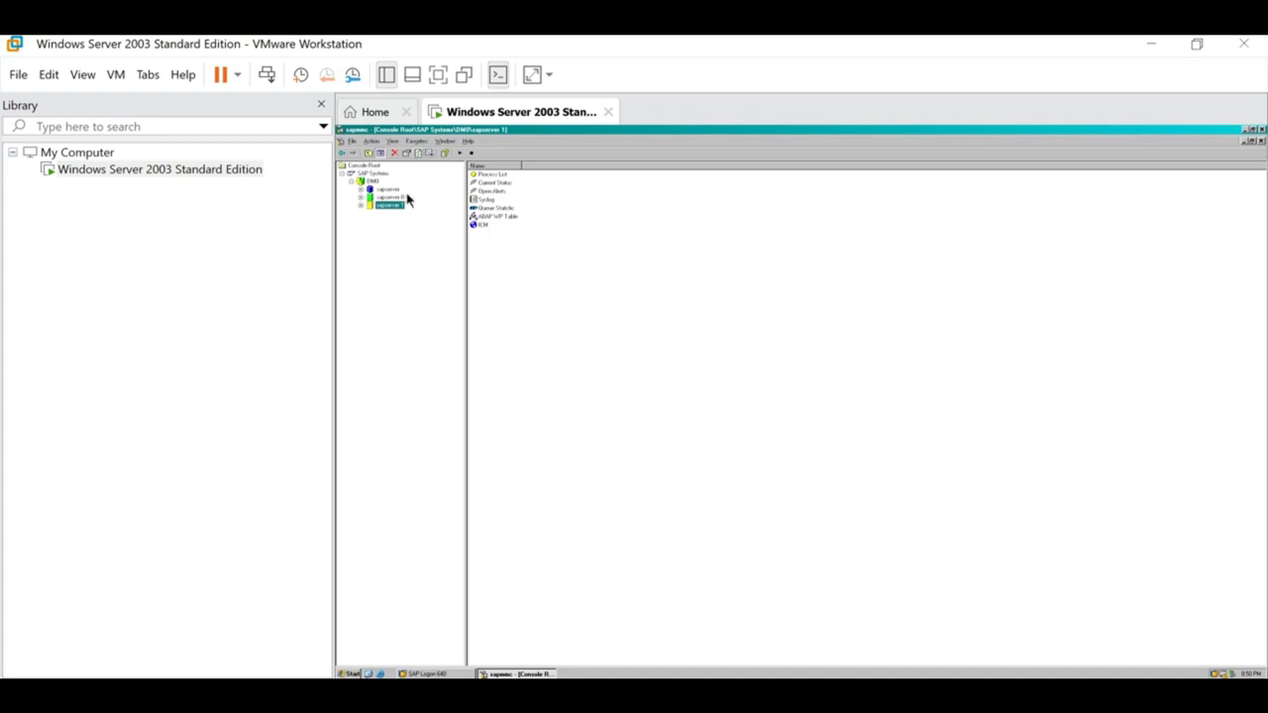
Check sapserver 0, then return to sapserver 1 until its icon turns green.
left_click(400, 197)
left_click(399, 206)
Inspect sapserver 1's Process List rows: msg_server, disp+work and igswd.
left_click(361, 206)
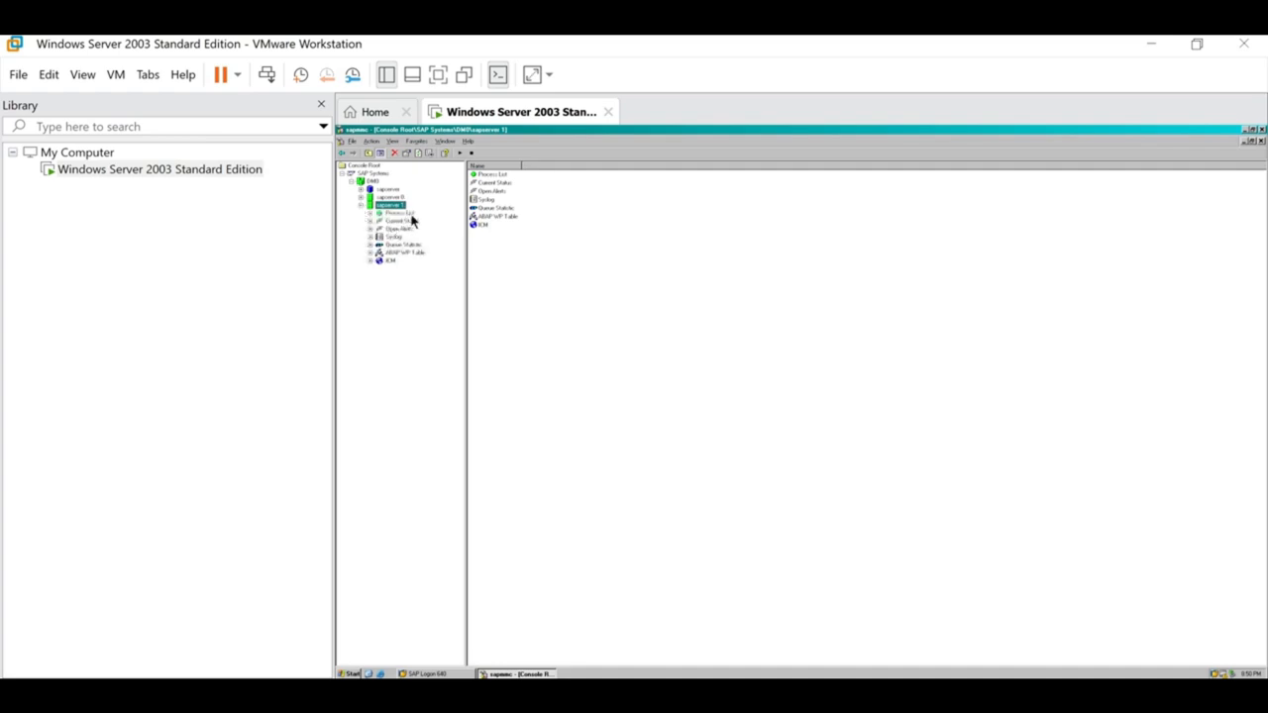
left_click(410, 216)
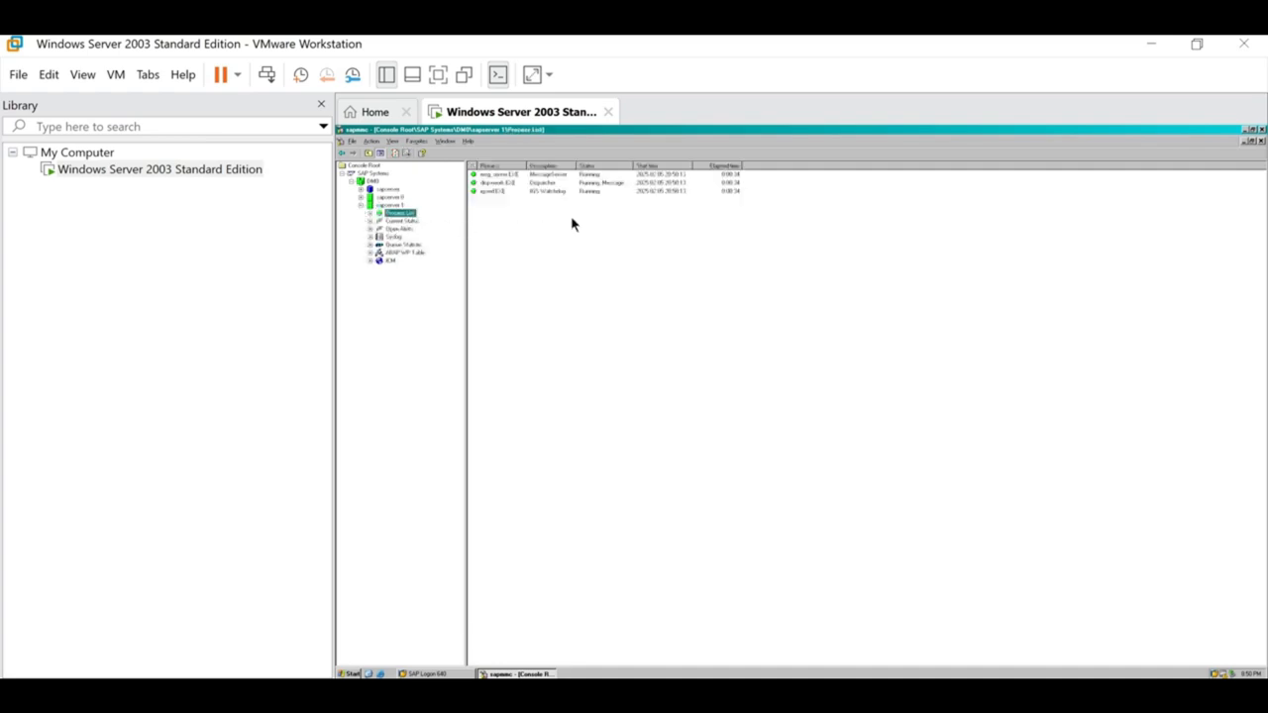
left_click(597, 175)
left_click(595, 184)
left_click(593, 192)
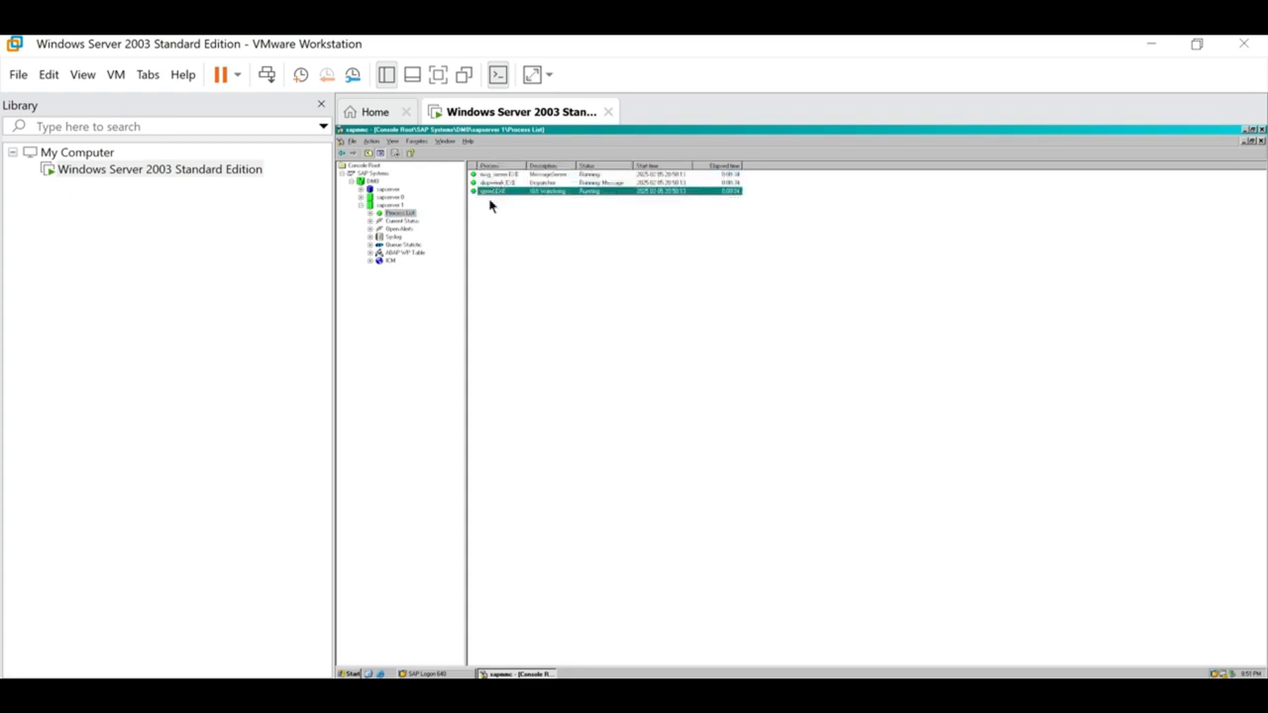
left_click(608, 177)
left_click(600, 184)
left_click(593, 192)
left_click(521, 185)
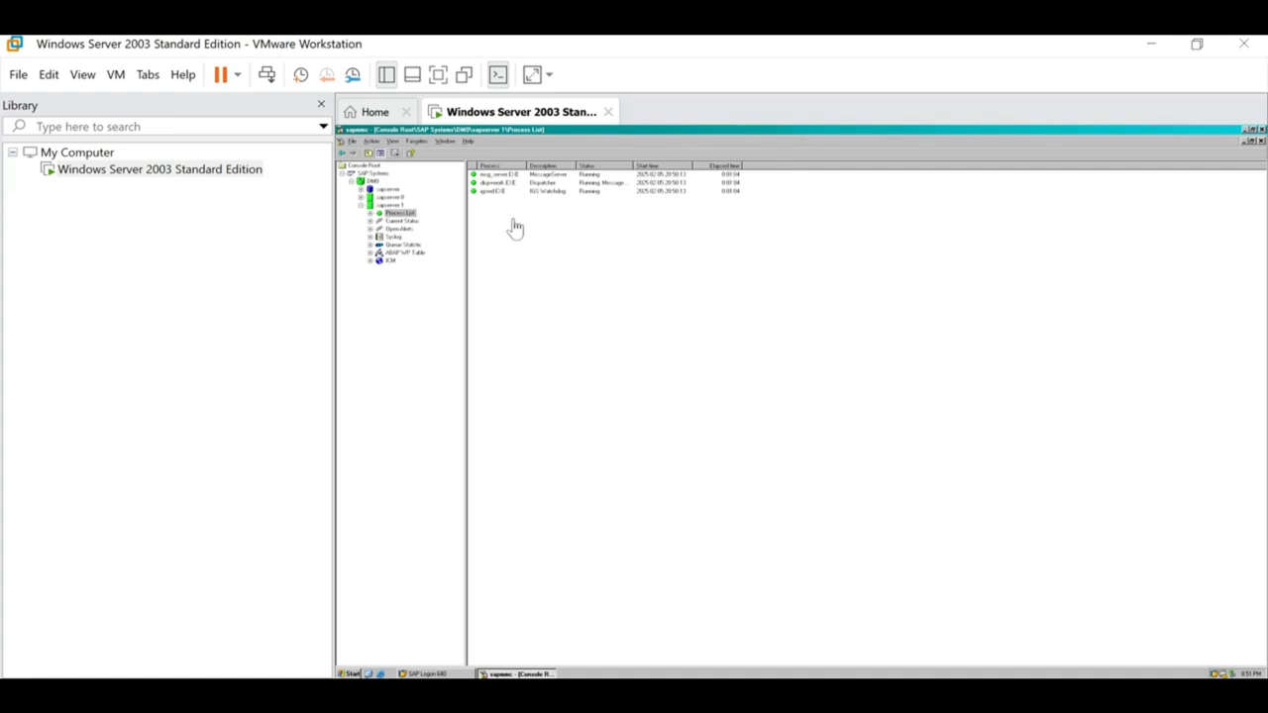
Review the ABAP WP Table rows (DIA, BTC, UP2), then close the console, saving settings.
left_click(393, 254)
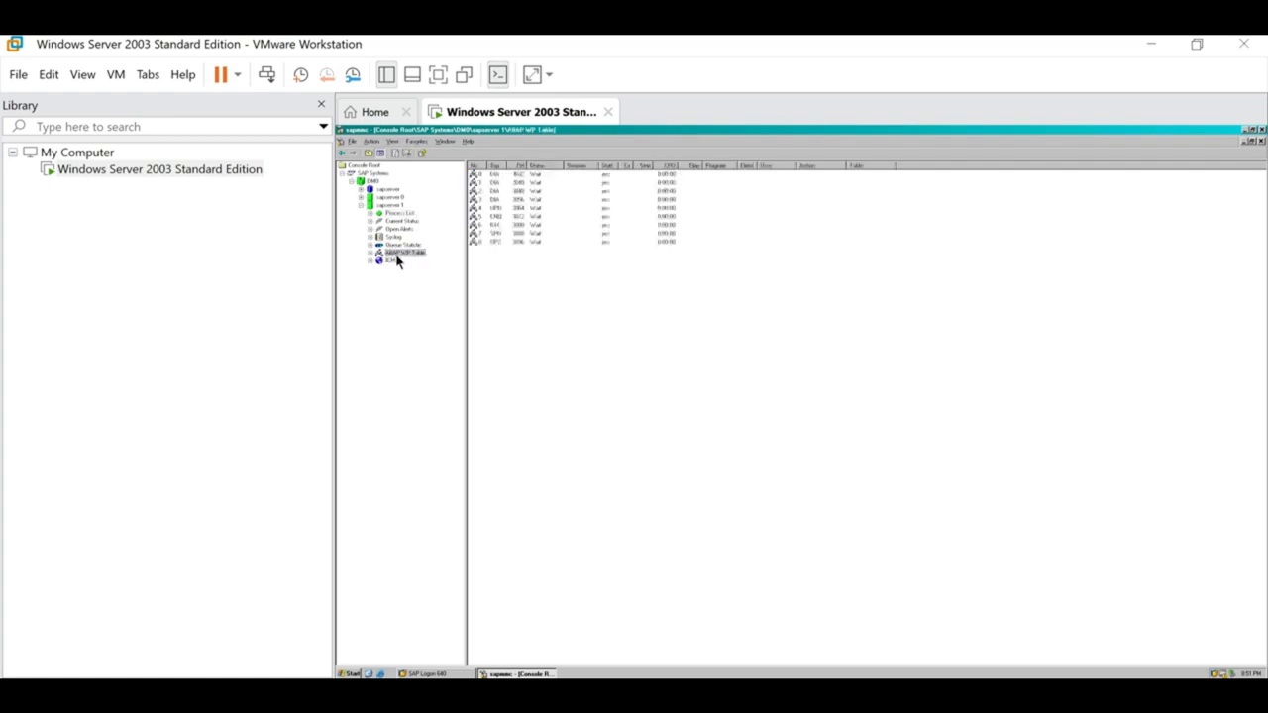
left_click(540, 190)
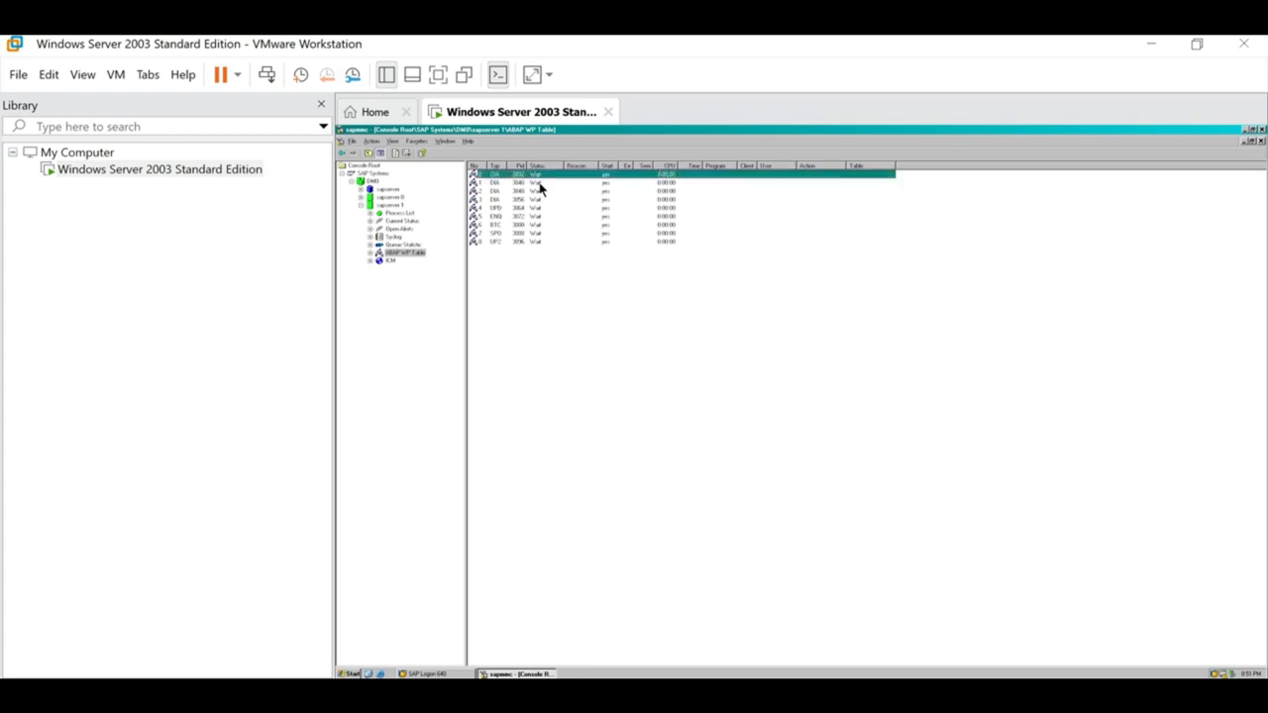
left_click(537, 207)
left_click(538, 216)
left_click(538, 224)
left_click(538, 233)
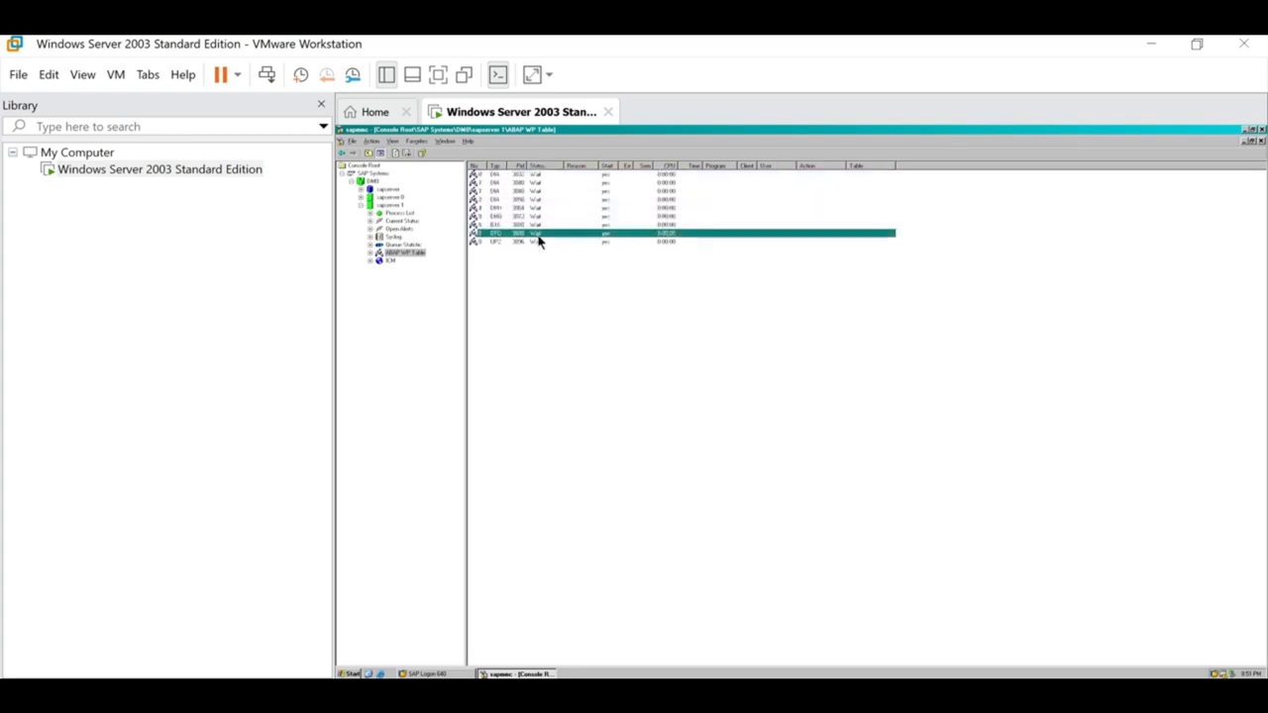
left_click(538, 242)
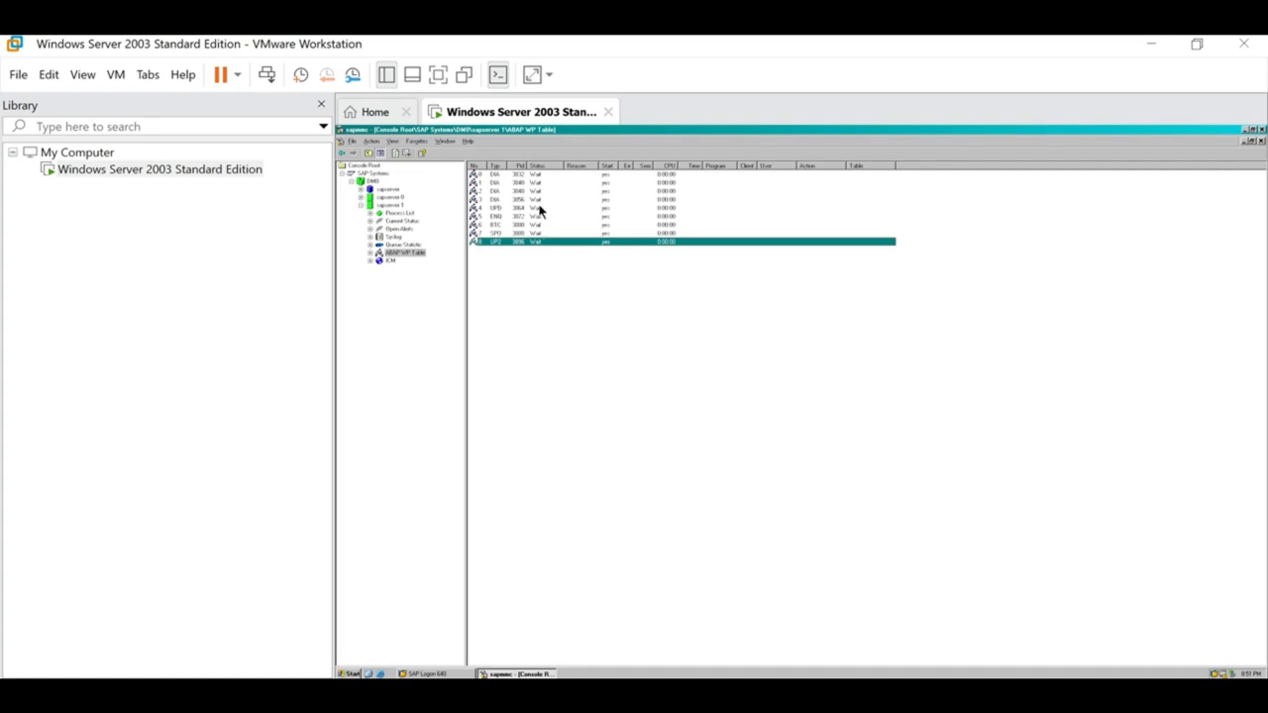
left_click(539, 175)
left_click(538, 192)
left_click(538, 225)
left_click(538, 243)
left_click(1262, 130)
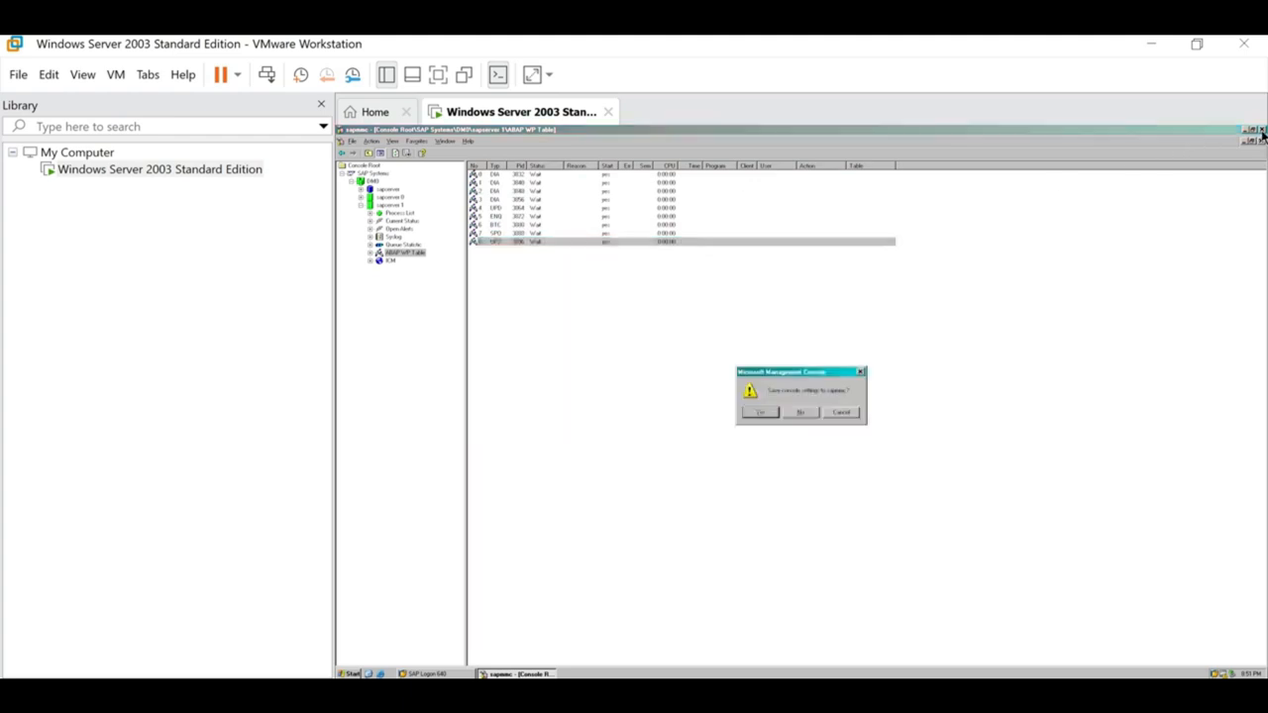
left_click(761, 414)
Open the SAP login screen and select the client value 800.
left_click_drag(895, 319, 728, 212)
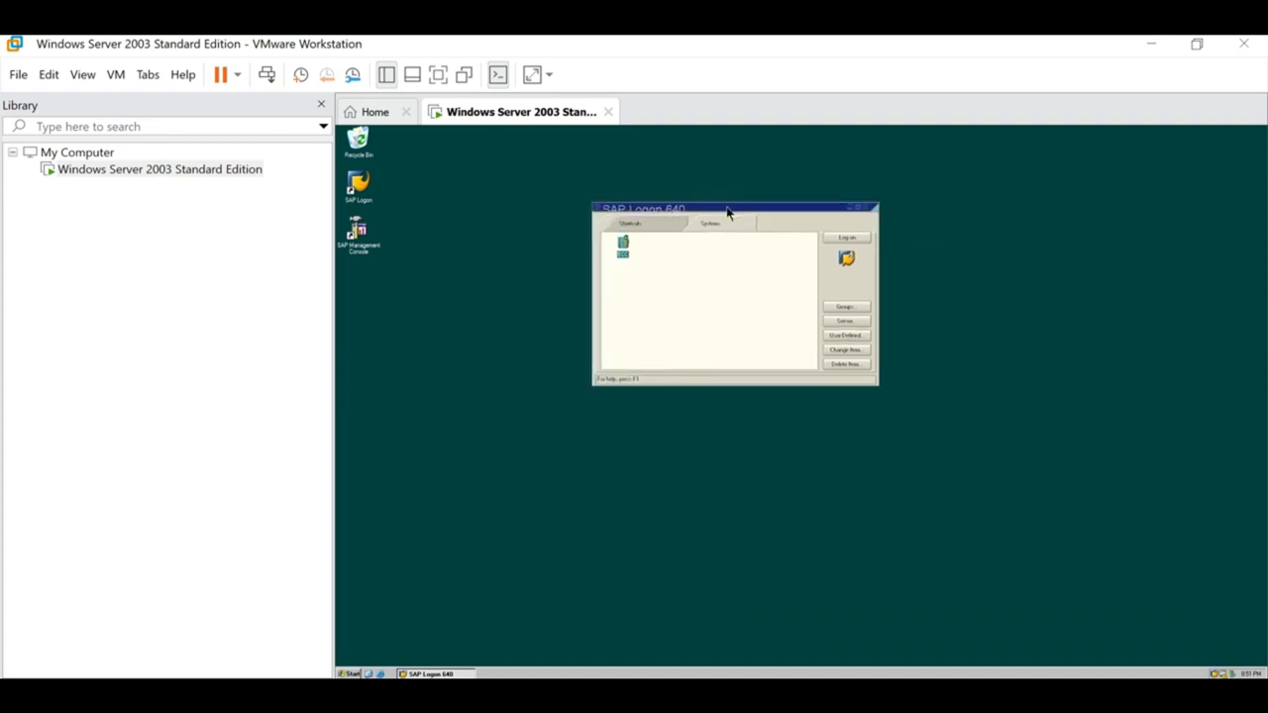
left_click(847, 239)
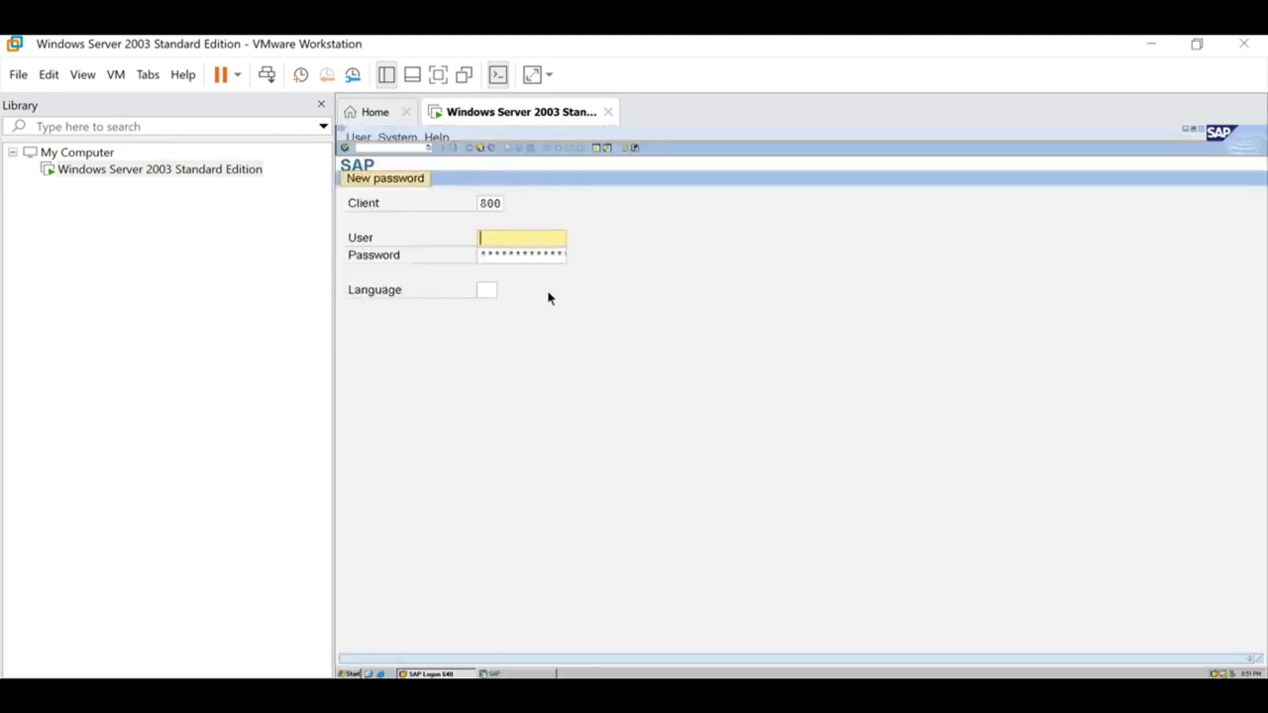
left_click(482, 204)
double_click(512, 206)
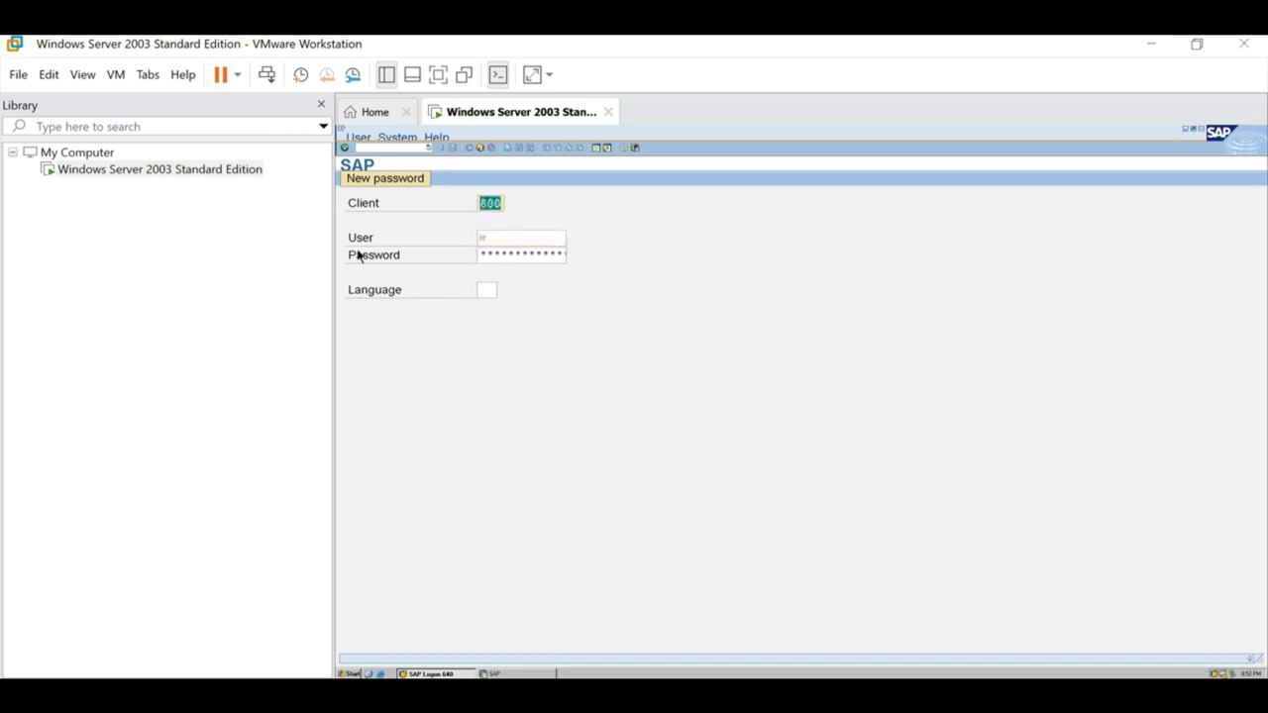
Move through the User and Password fields, then bring up key.txt in Notepad.
left_click(500, 237)
left_click(494, 255)
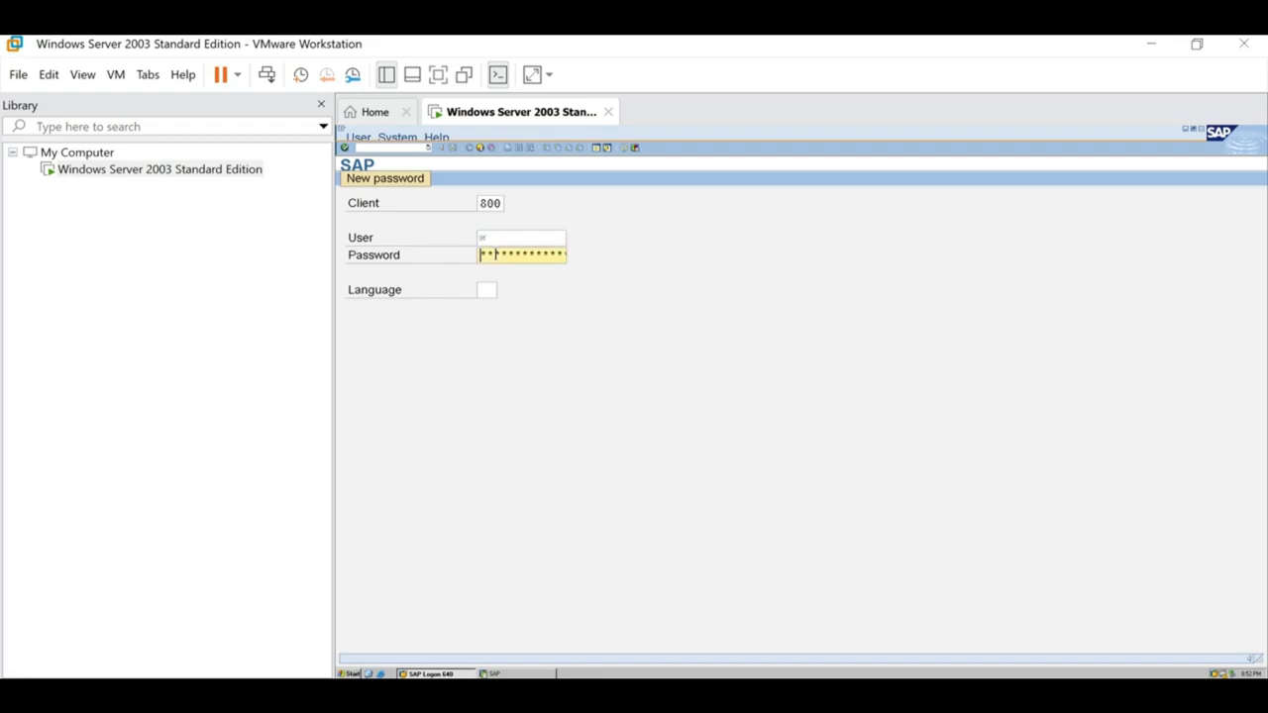
mouse_move(728, 694)
left_click(650, 516)
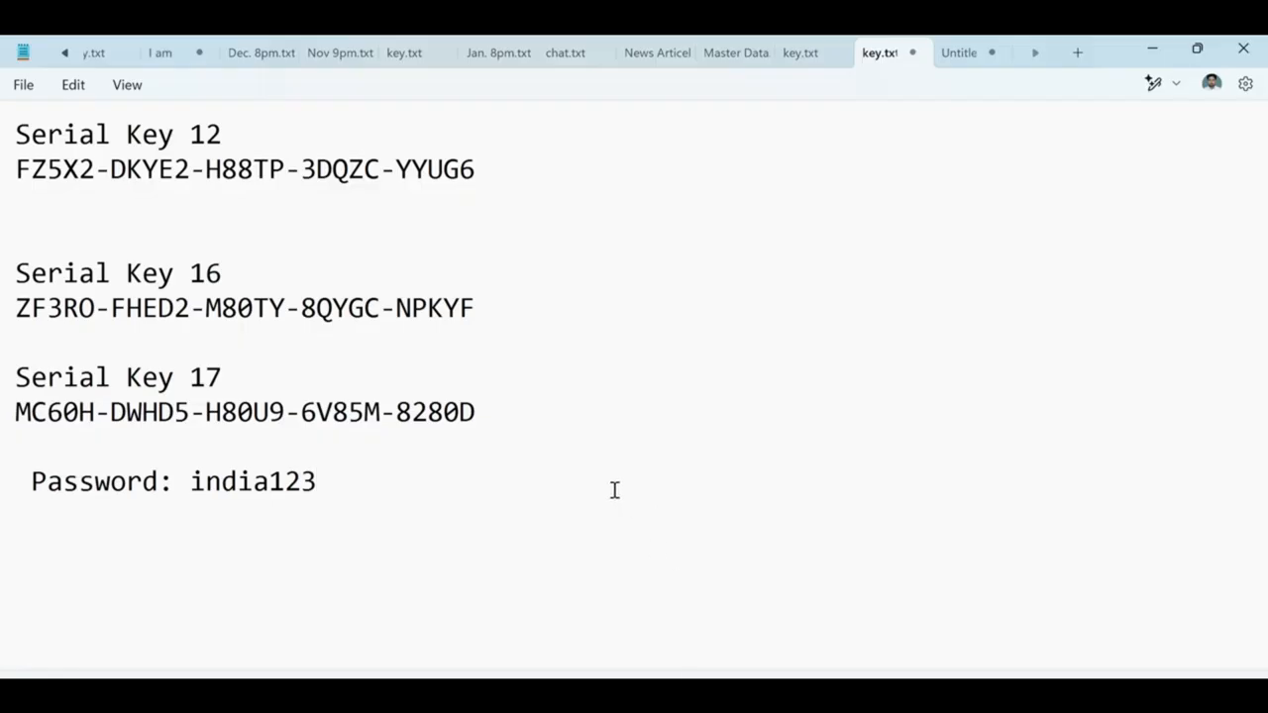
Add a 'Username:' line with the SAP user name above the Password line in key.txt, then return to the VM login.
left_click(117, 443)
key("Return")
type("User")
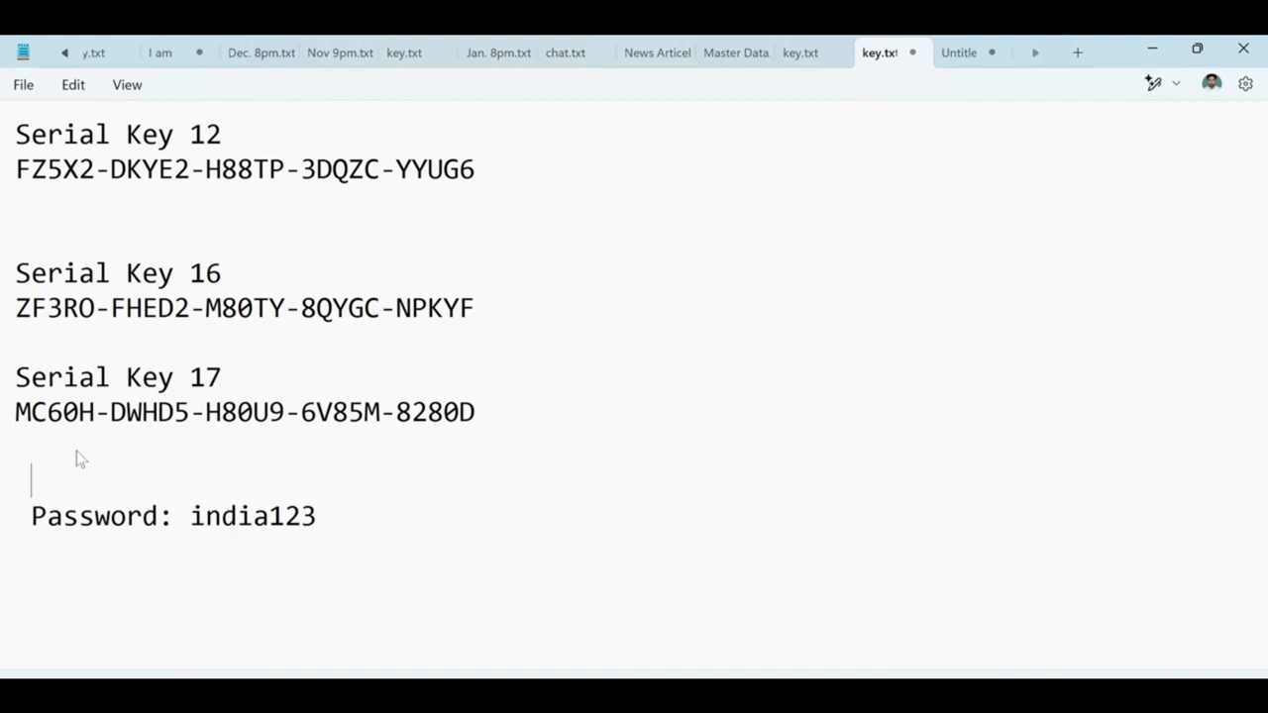
type("name: ")
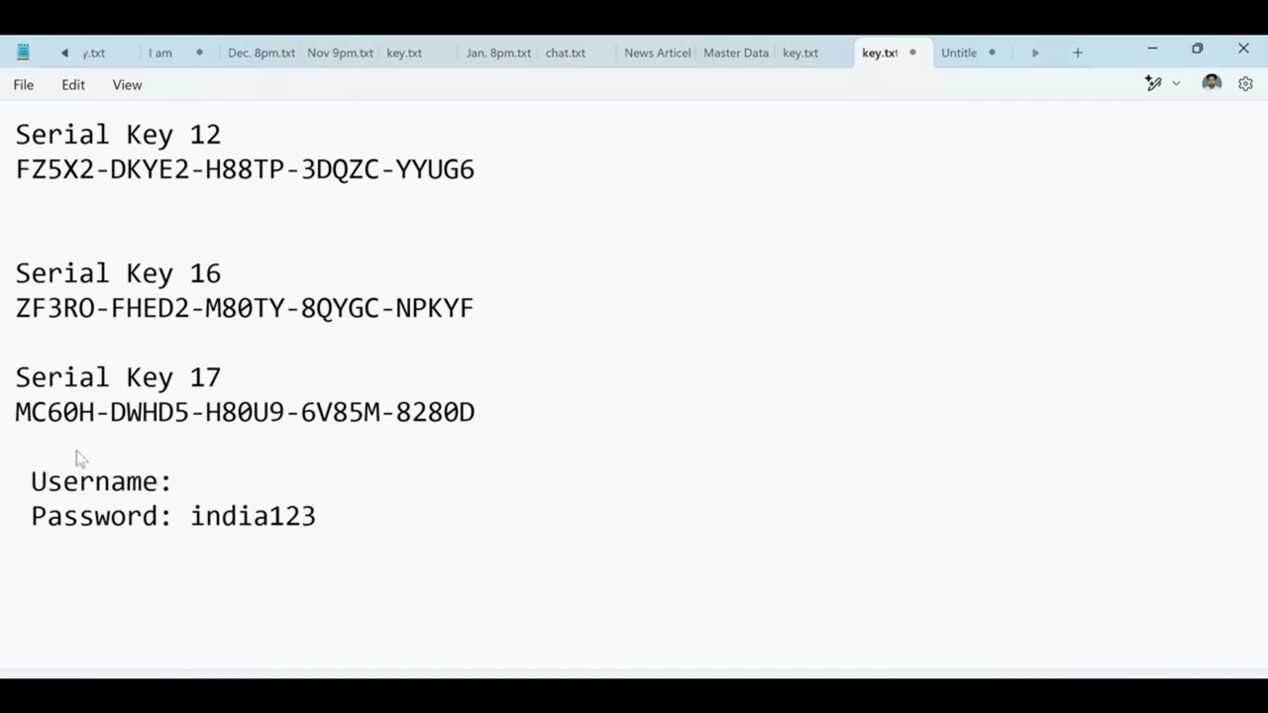
type("sapuser")
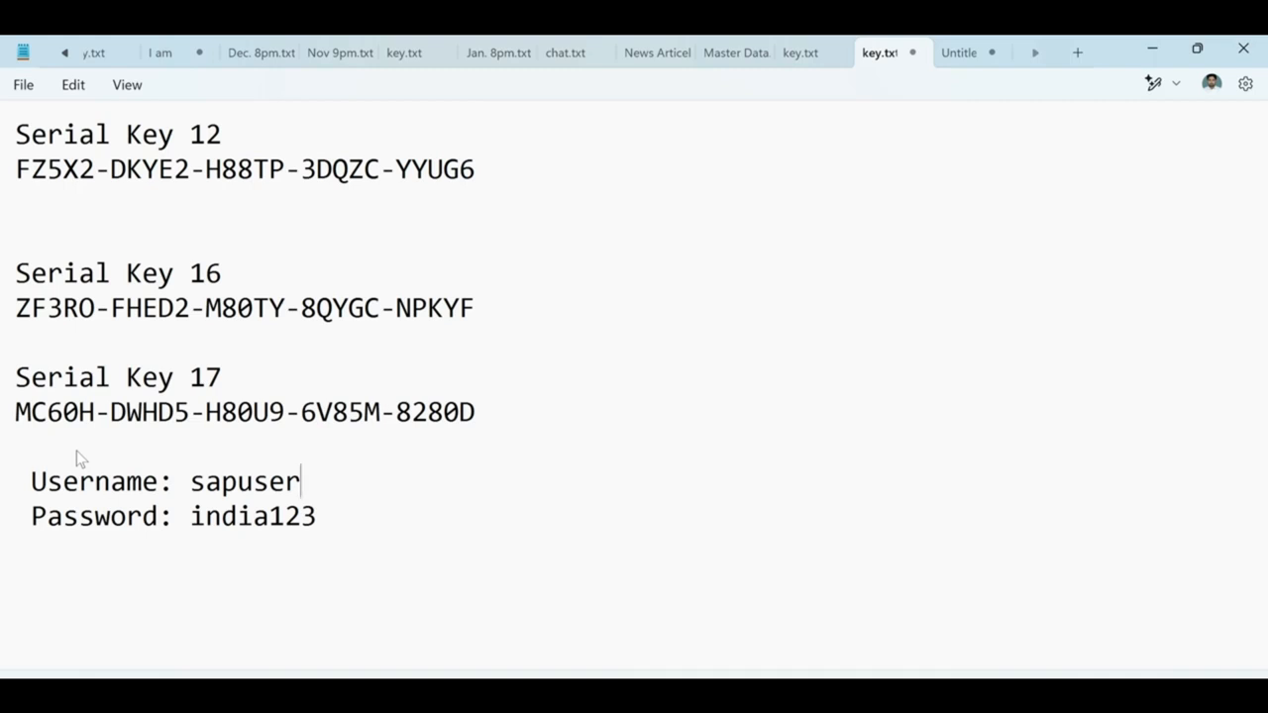
left_click(76, 451)
left_click(439, 466)
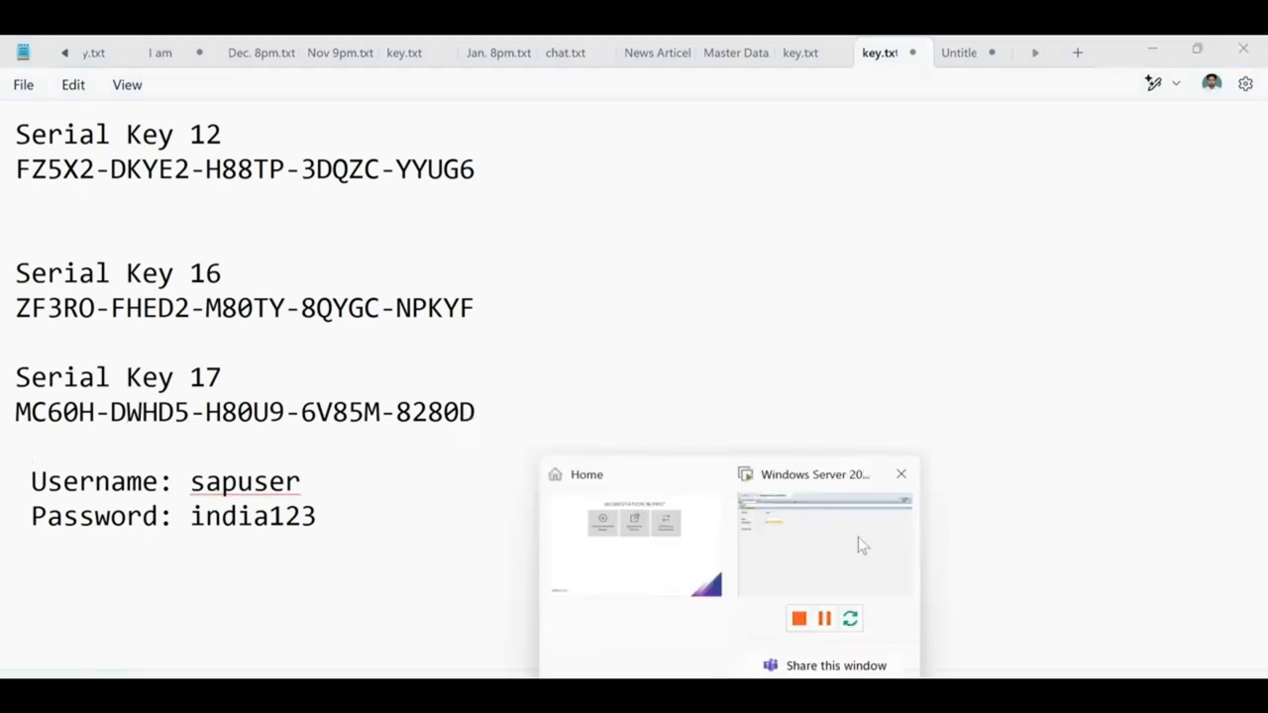
left_click(858, 537)
left_click(486, 239)
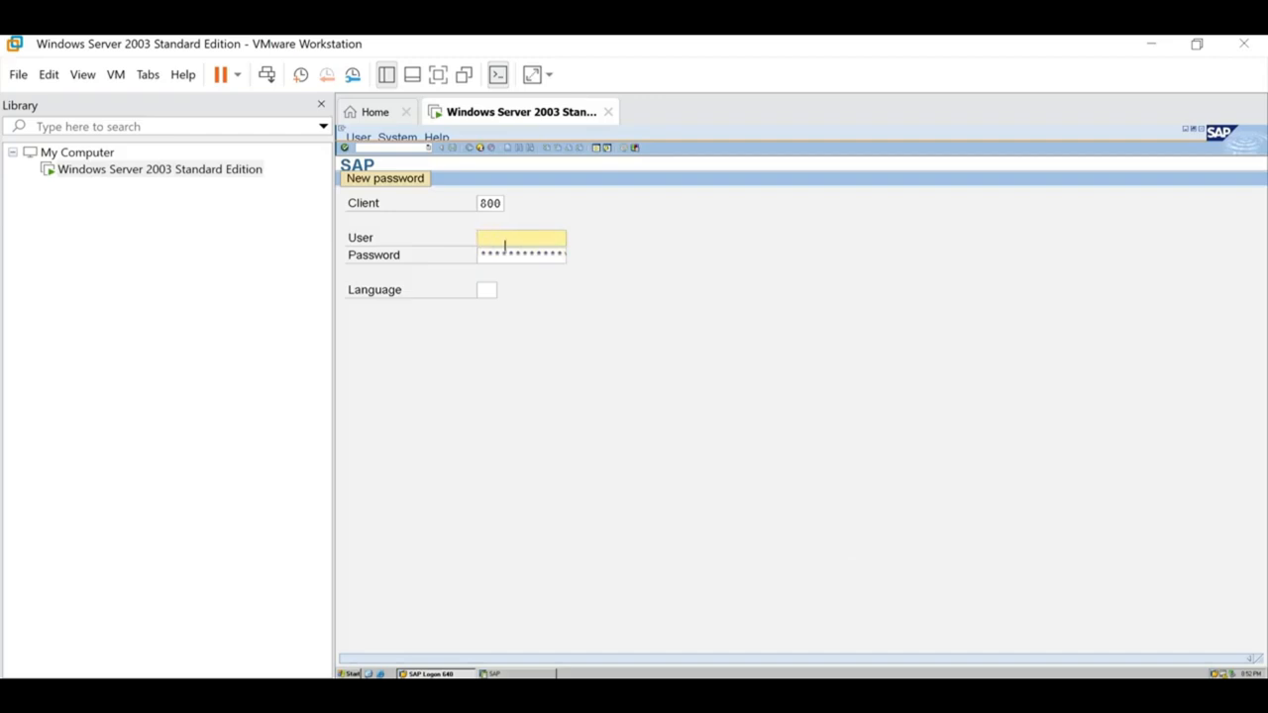
Log on to SAP client 800 with the noted user name and password.
type("sapuser")
key("Tab")
type("*******")
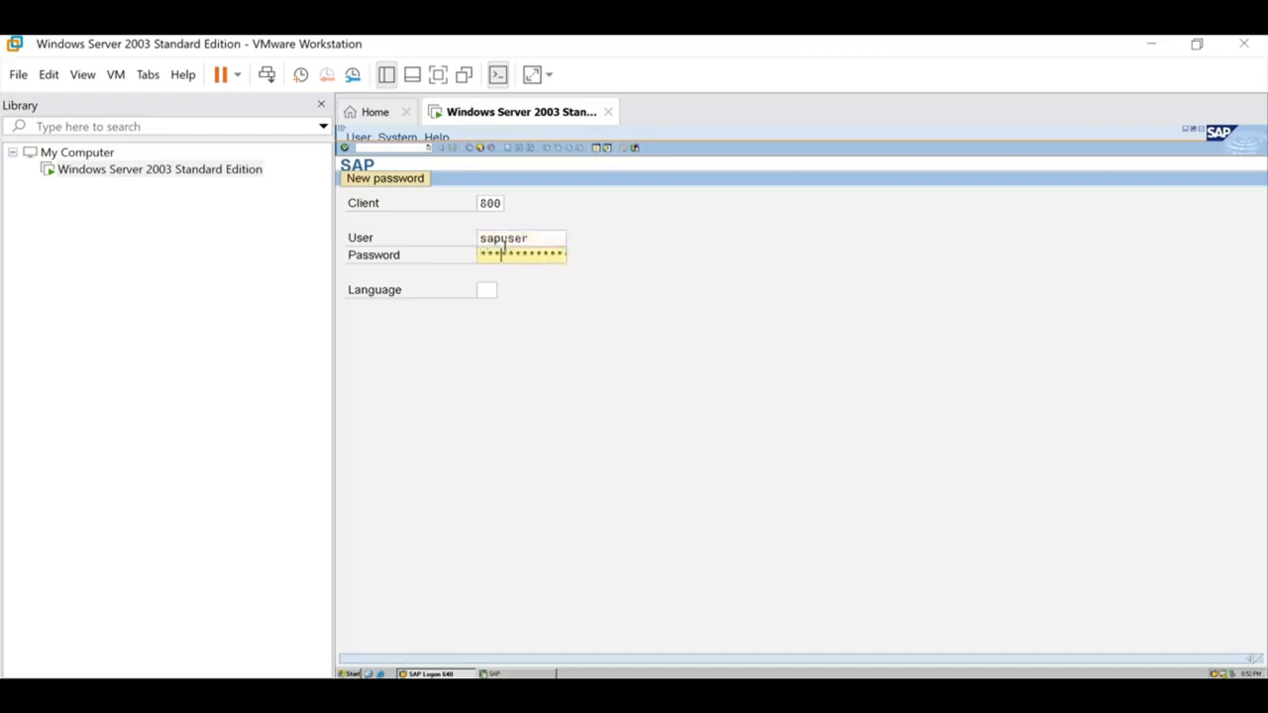
type("*")
key("Return")
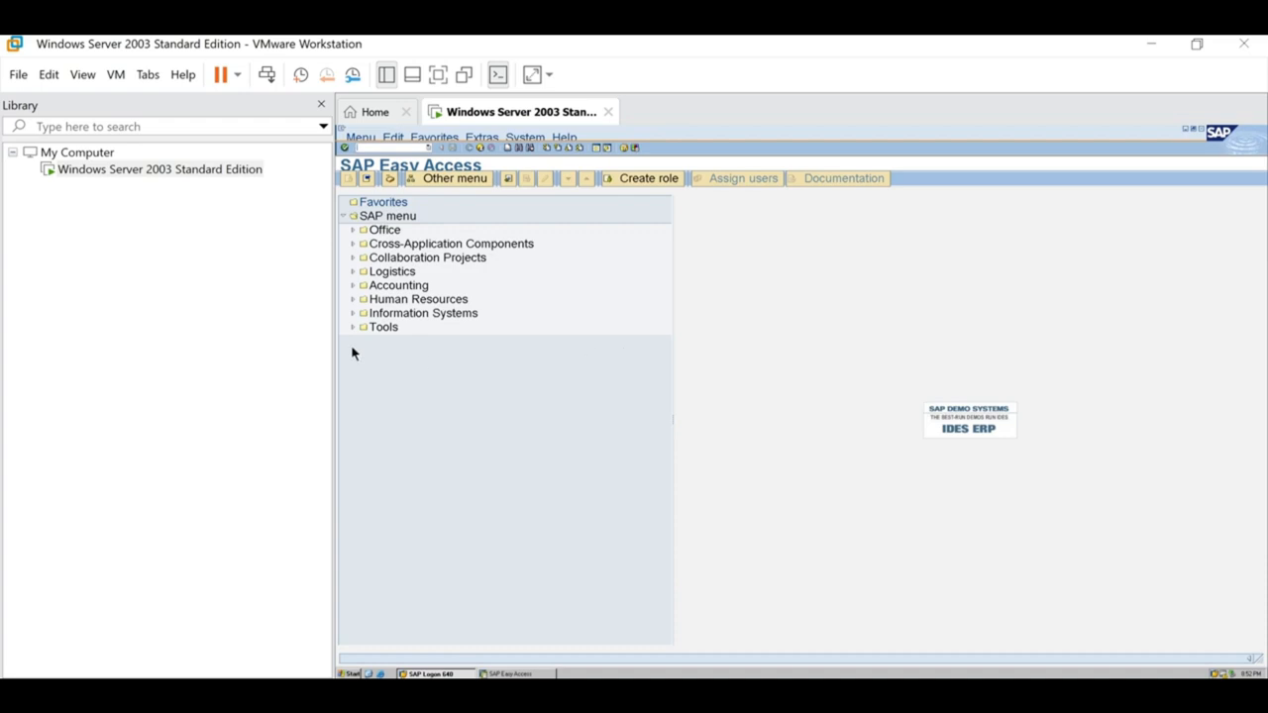
left_click(85, 78)
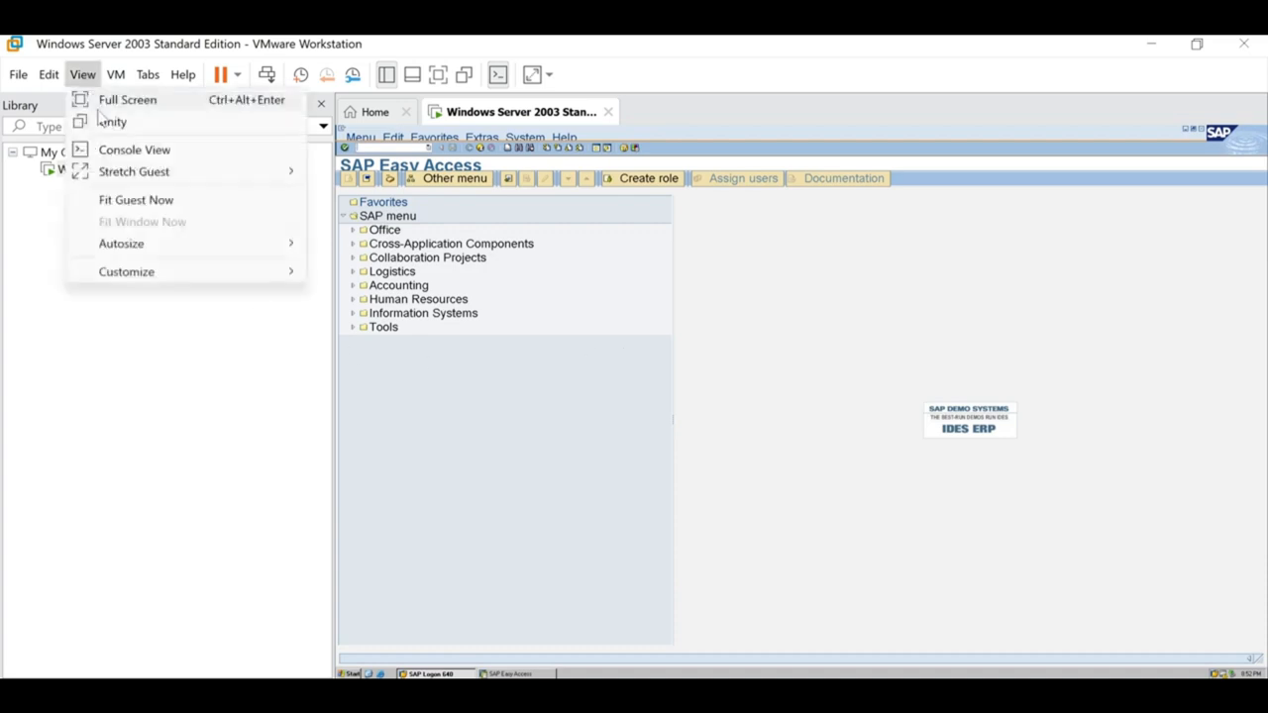
Show the VM full screen and pick a larger SAP GUI font size via Font (I18N).
left_click(109, 103)
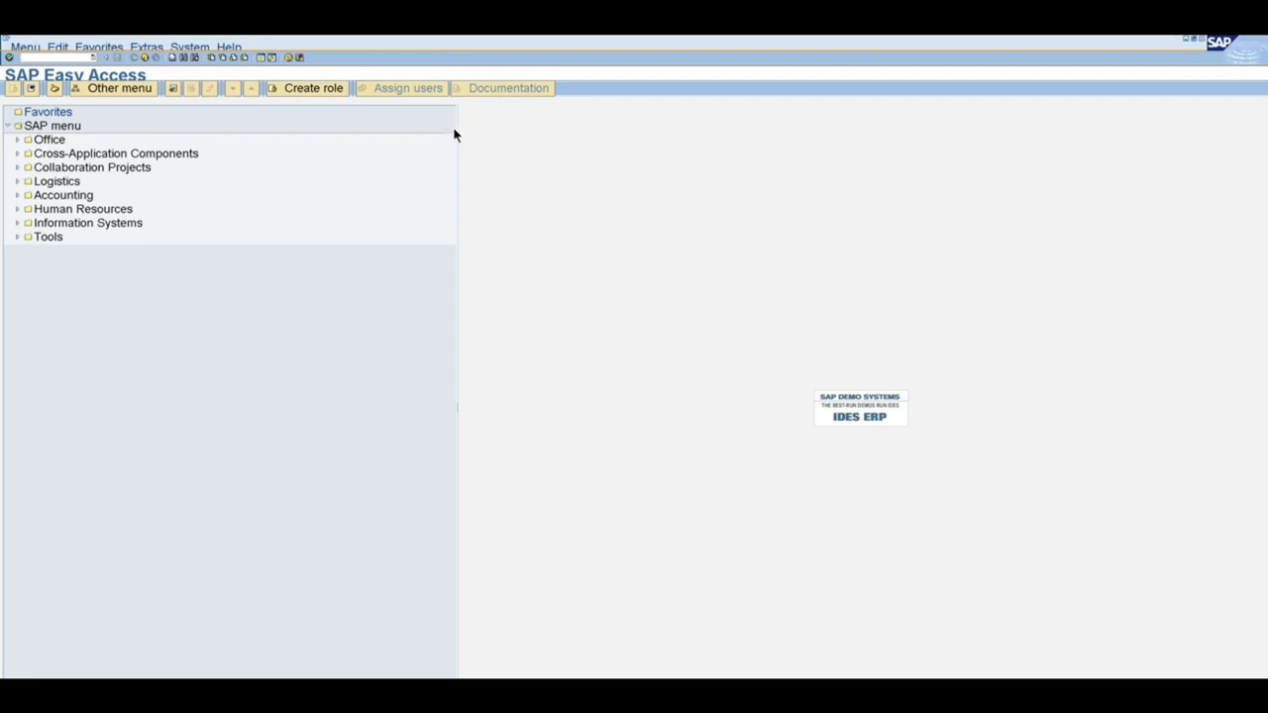
left_click(302, 59)
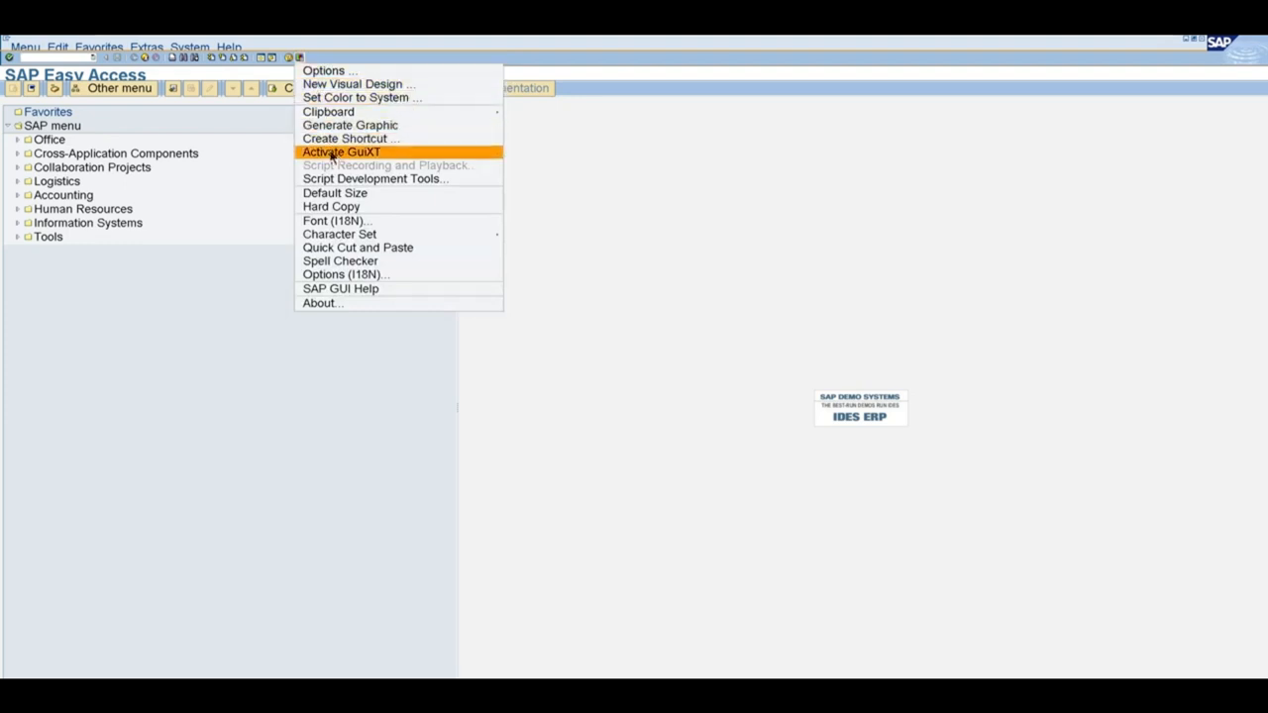
left_click(346, 222)
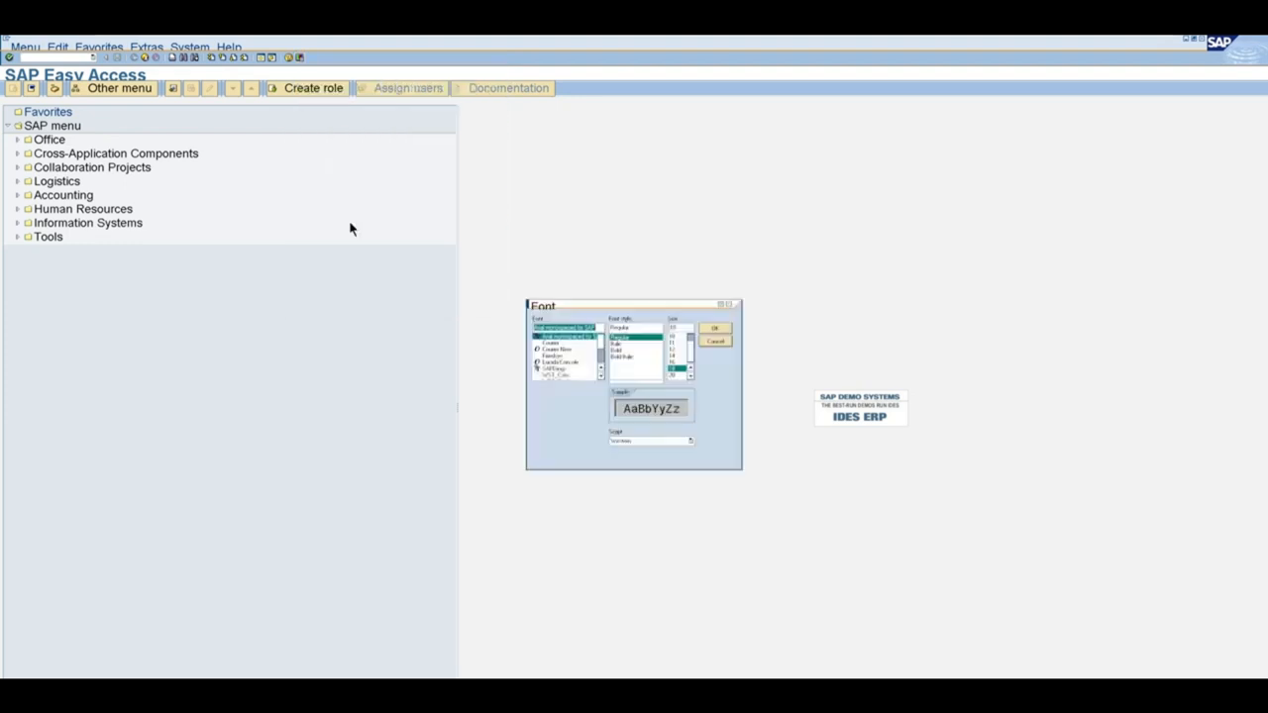
left_click(677, 377)
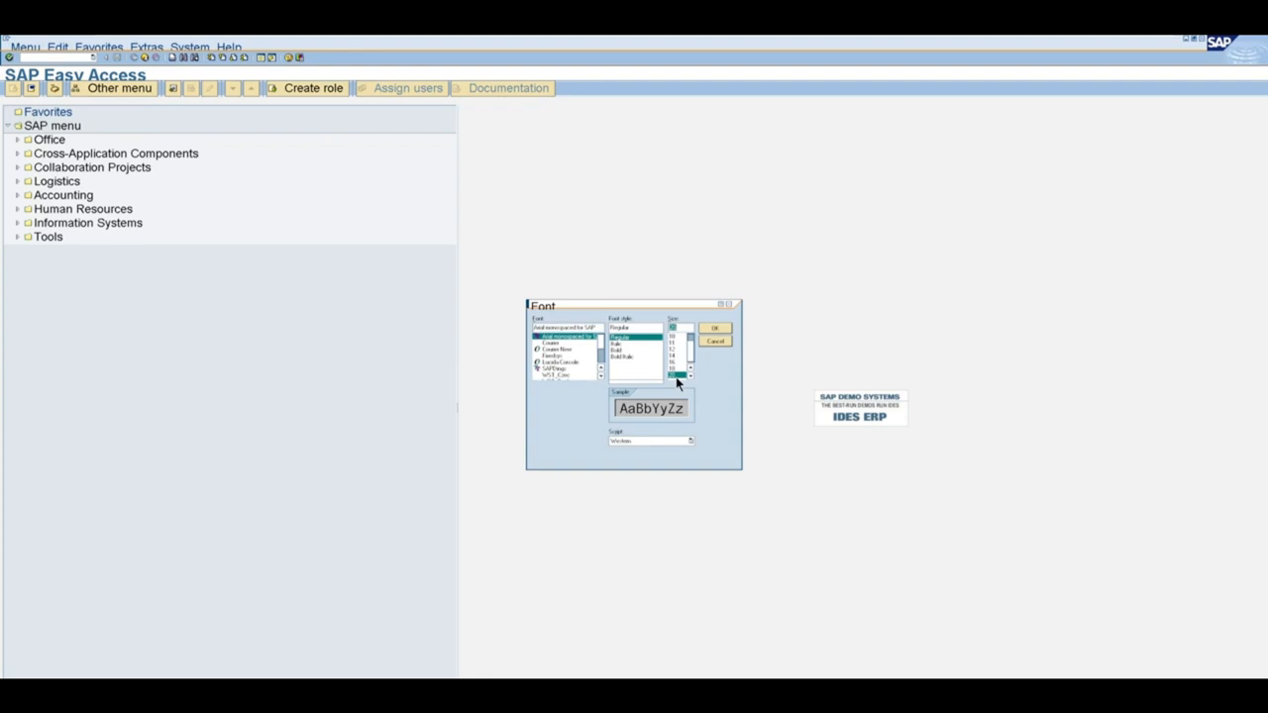
left_click(714, 330)
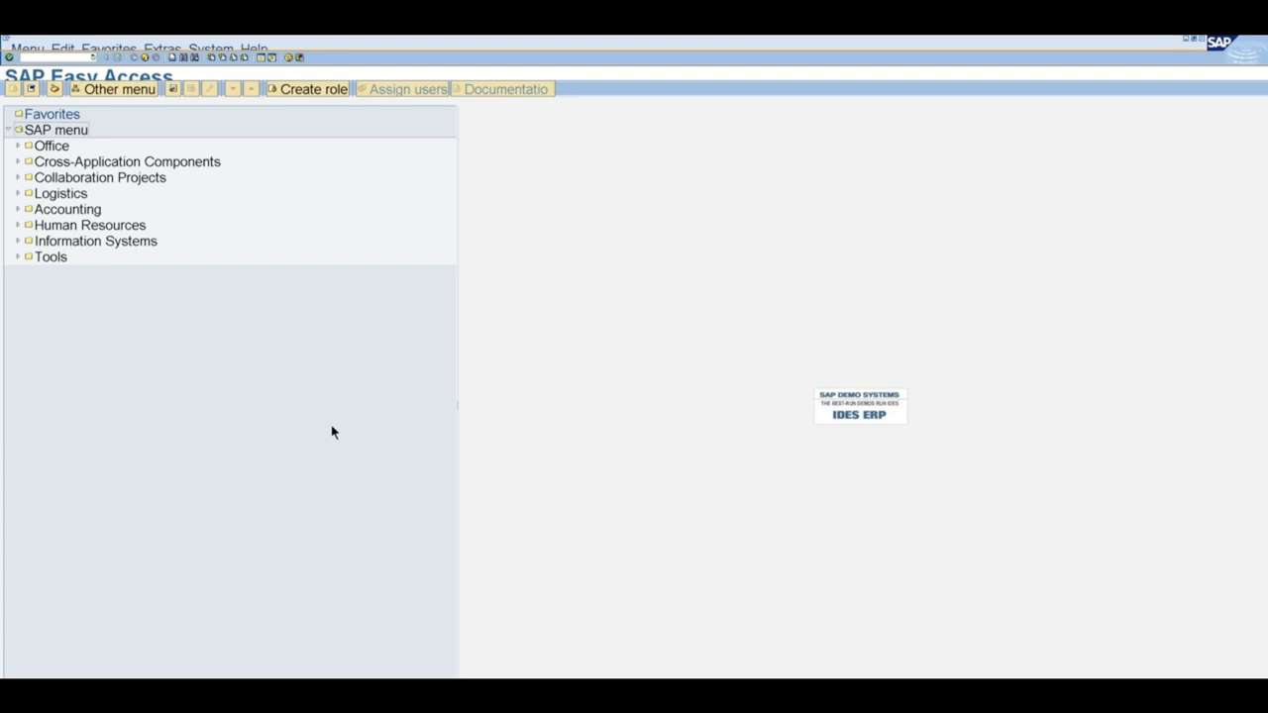
Fine-tune the SAP GUI font, applying a smaller size and then a larger one again.
left_click(303, 57)
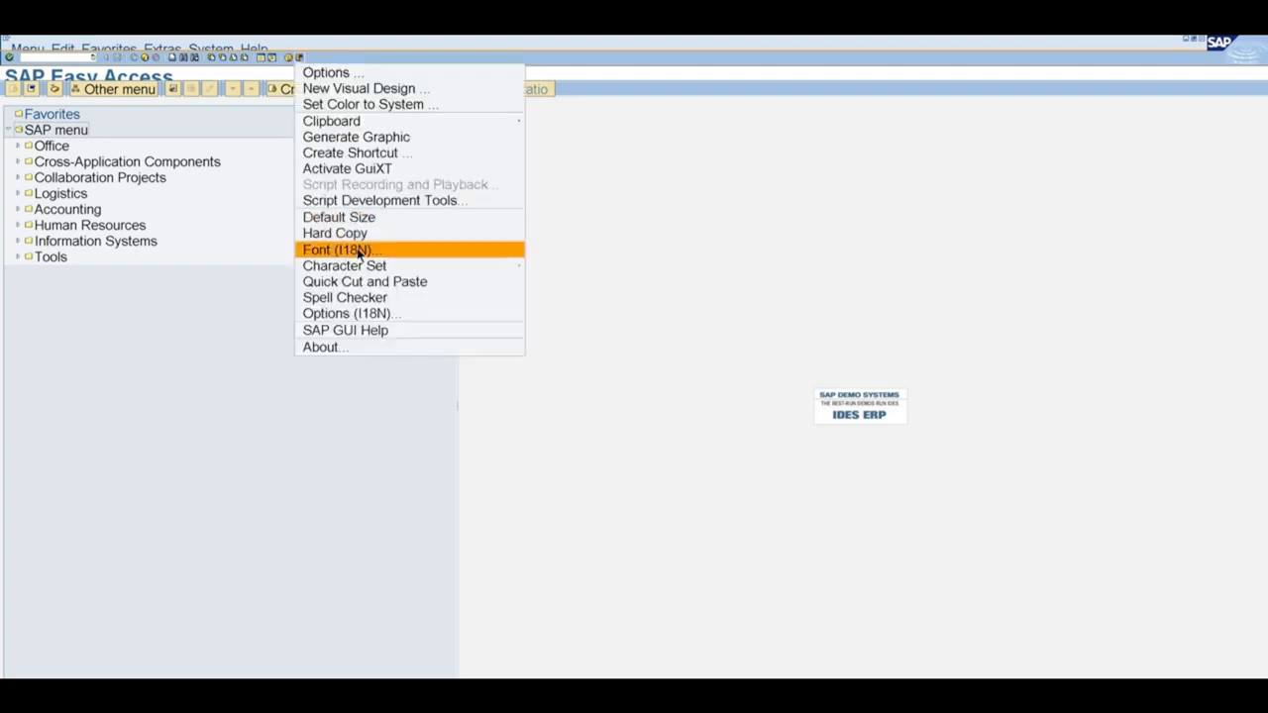
left_click(358, 257)
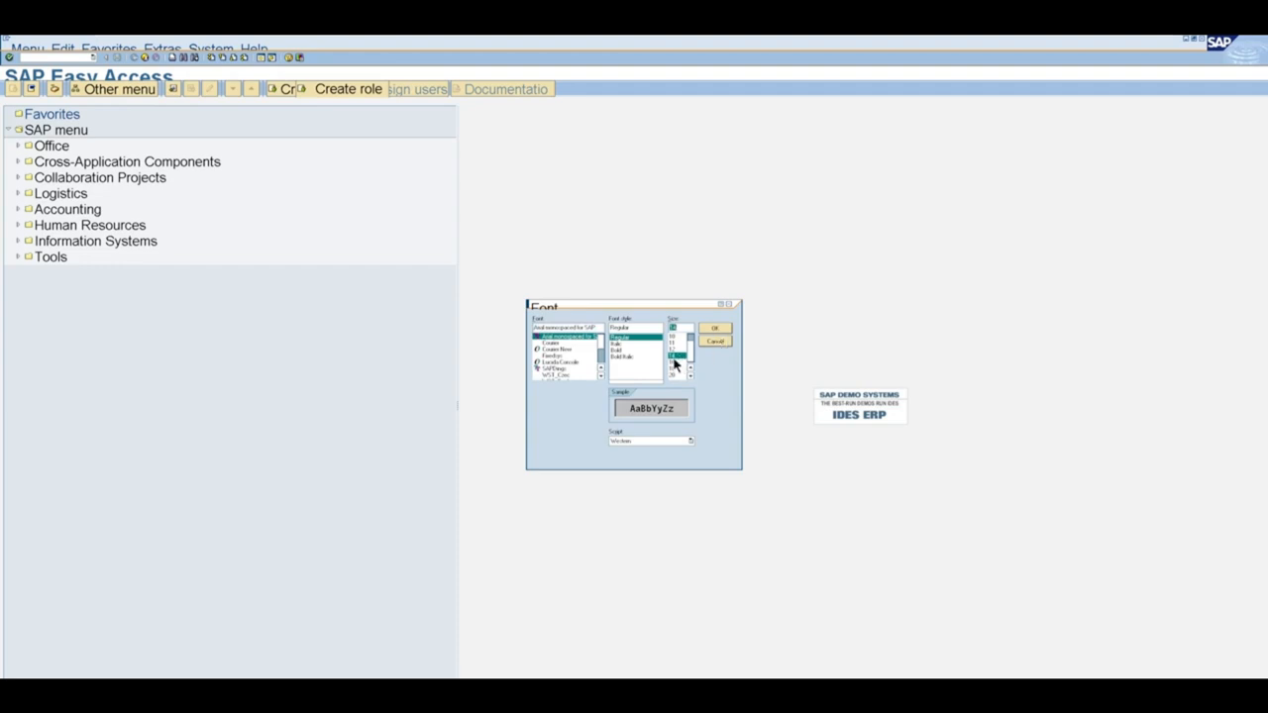
left_click(716, 333)
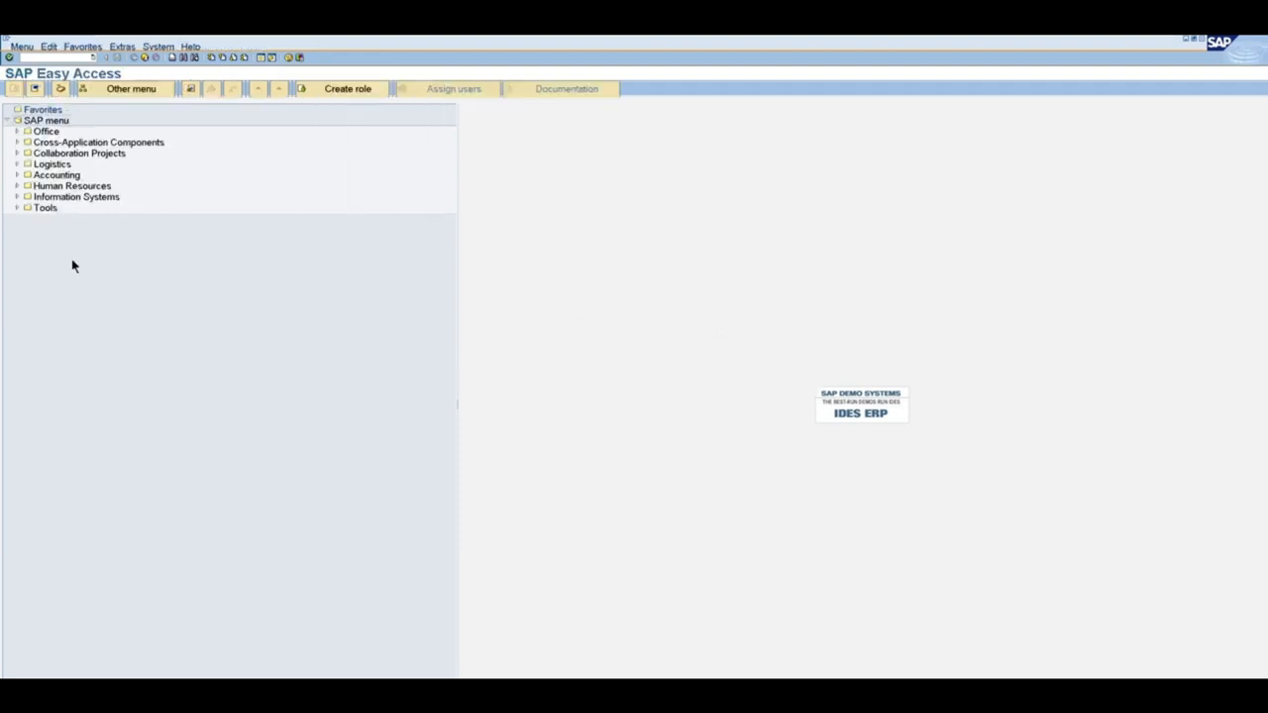
left_click(300, 58)
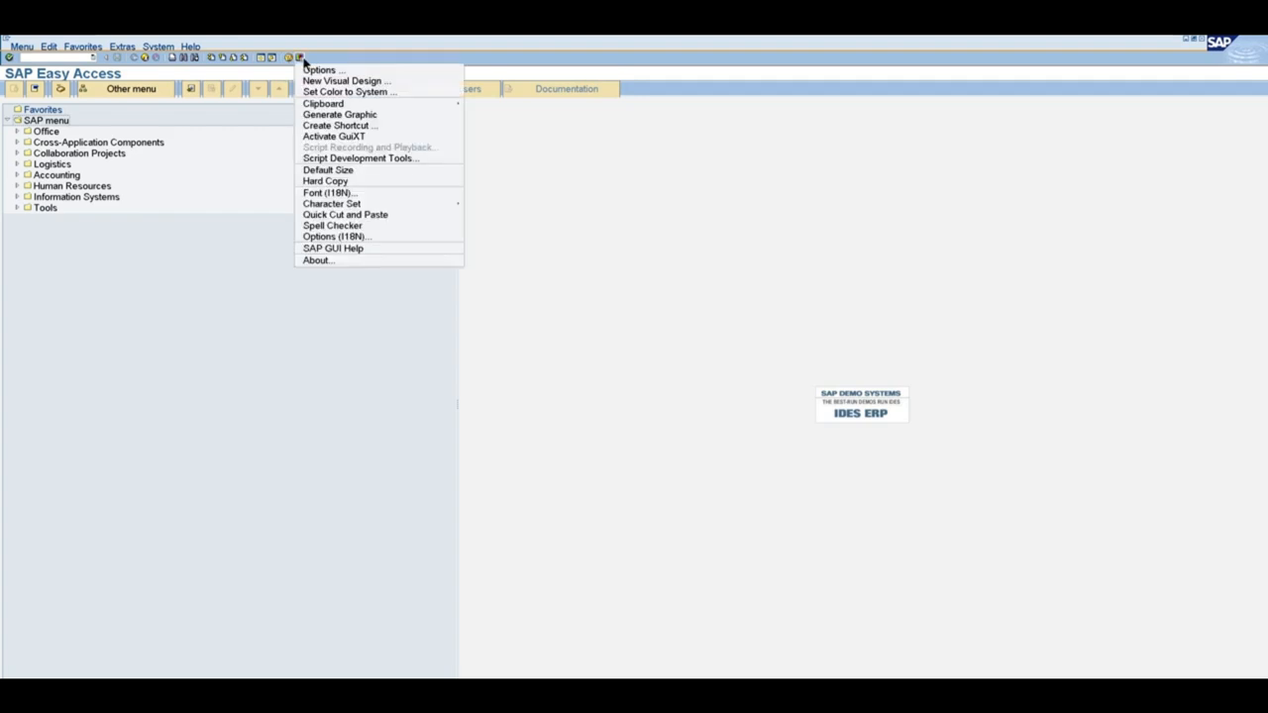
left_click(366, 194)
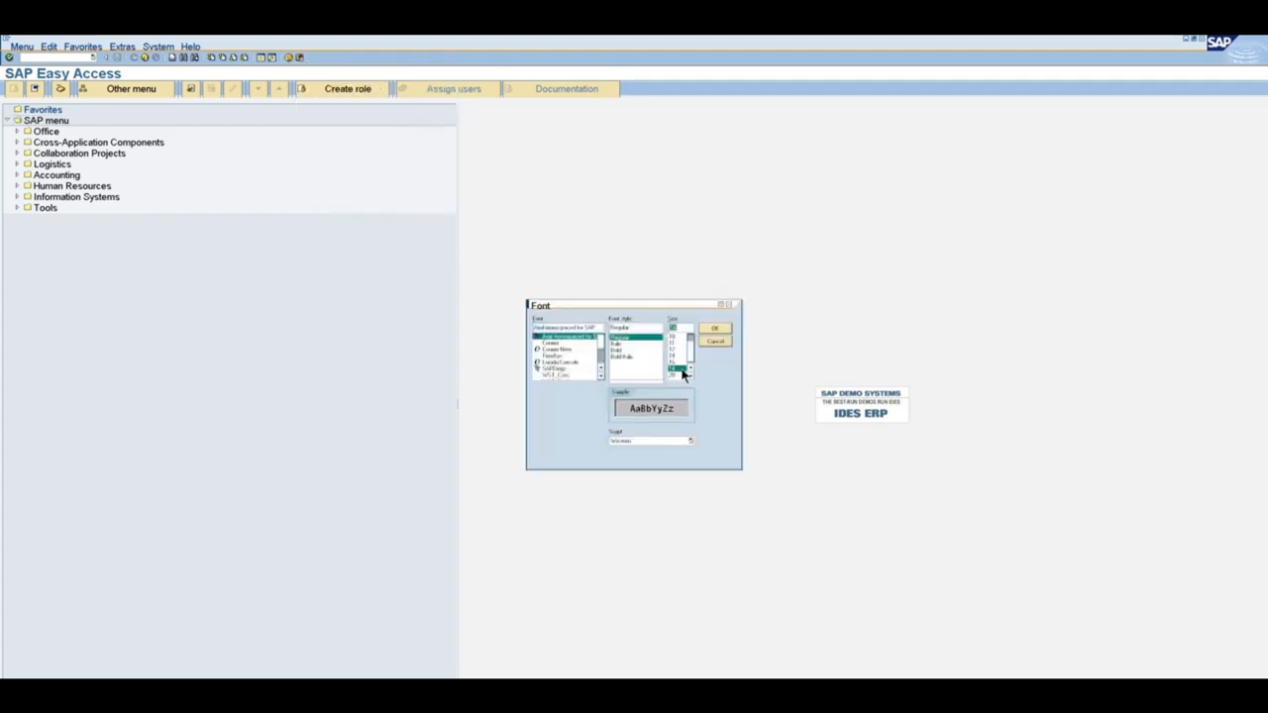
left_click(717, 332)
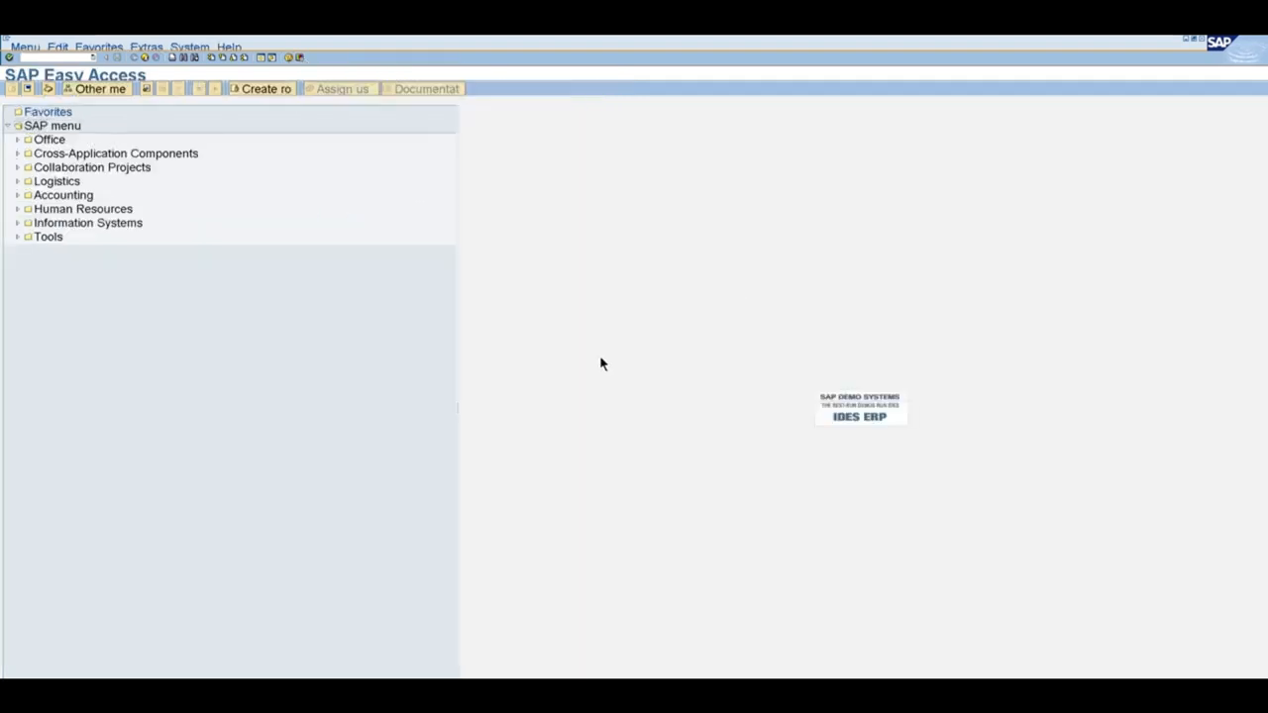